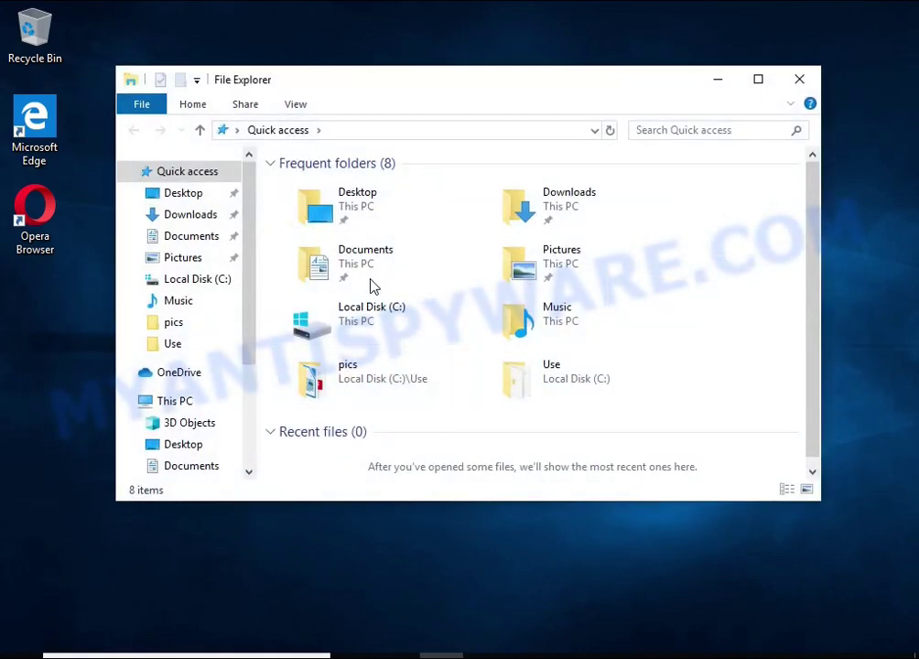
- In Documents, try opening the encrypted .oori files and dismiss the 'how to open' prompts
{"action": "double_click", "coordinate": [371, 280]}
{"action": "double_click", "coordinate": [408, 252]}
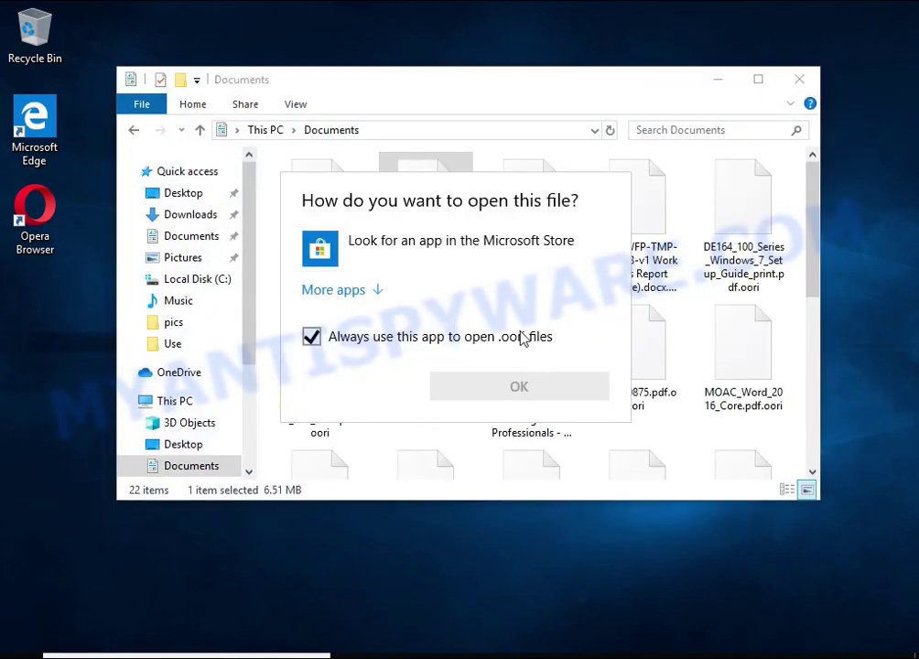
{"action": "left_click", "coordinate": [638, 206]}
{"action": "double_click", "coordinate": [638, 206]}
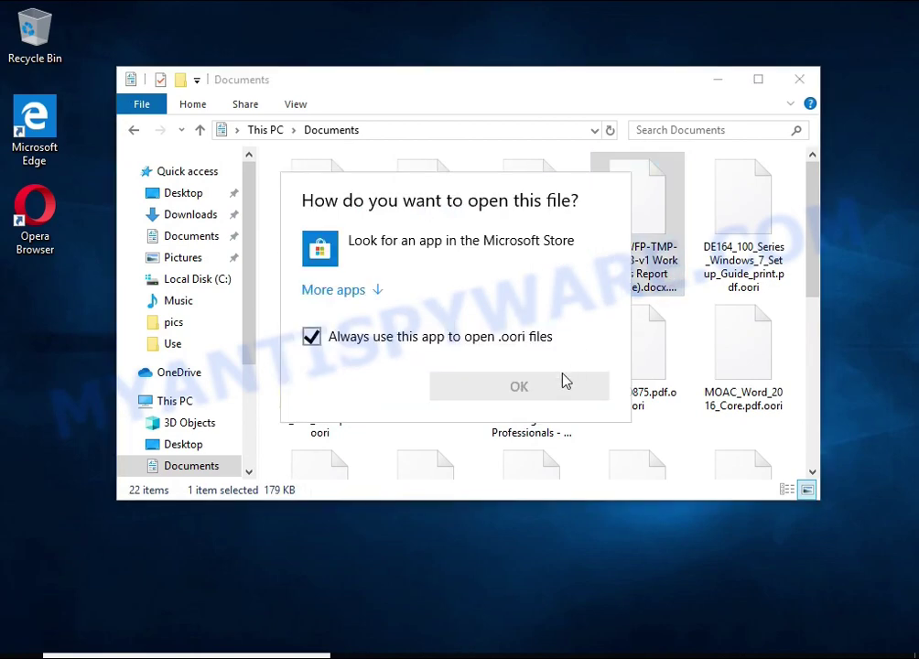
{"action": "key", "text": "Escape"}
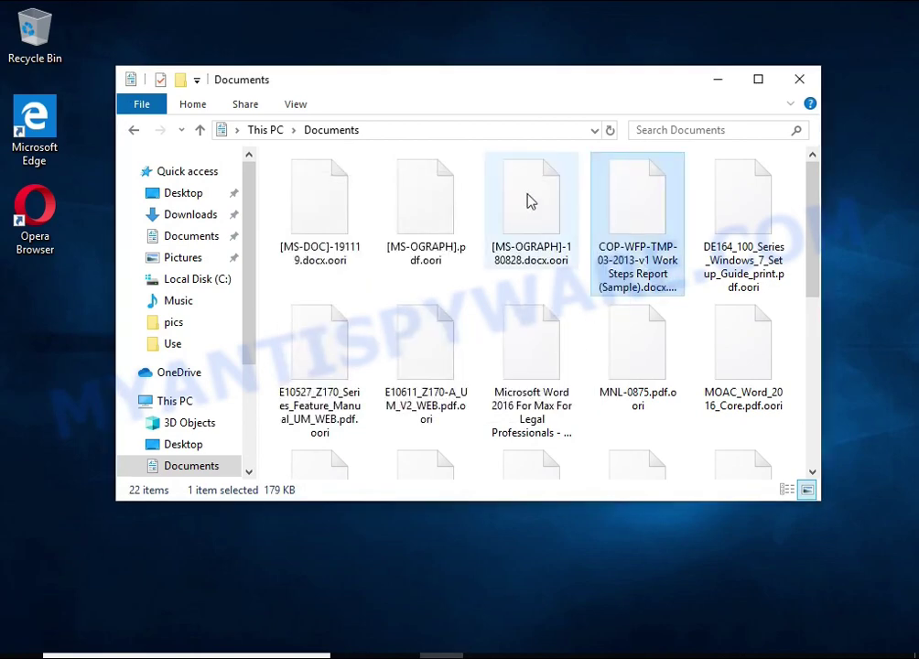
- Rename [MS-OGRAPH]-180828.docx.oori to [MS-OGRAPH]-180828.docx, accepting the extension change
{"action": "right_click", "coordinate": [525, 195]}
{"action": "left_click", "coordinate": [641, 404]}
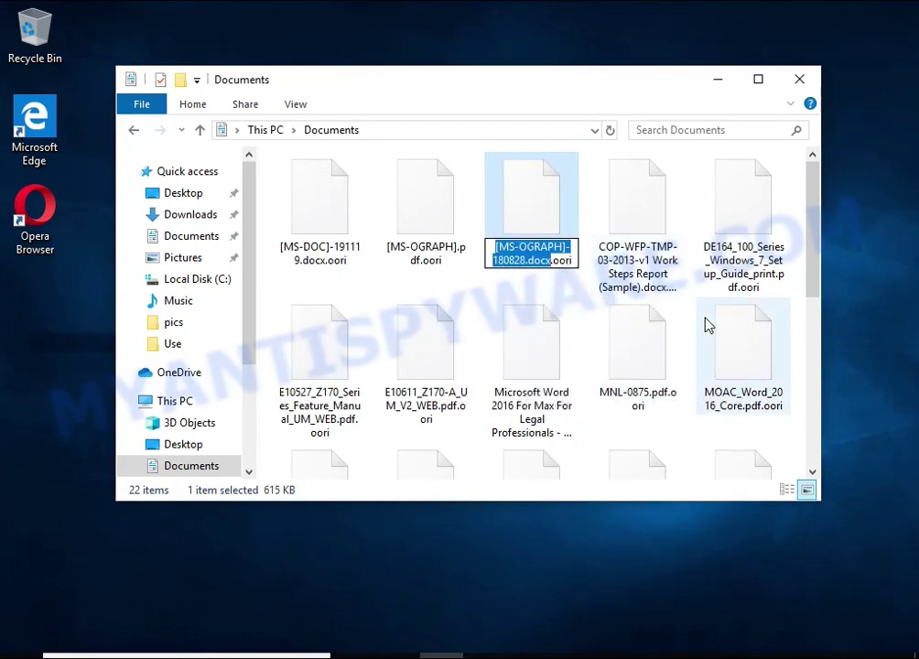
{"action": "key", "text": "BackSpace"}
{"action": "key", "text": "BackSpace"}
{"action": "key", "text": "BackSpace"}
{"action": "key", "text": "Return"}
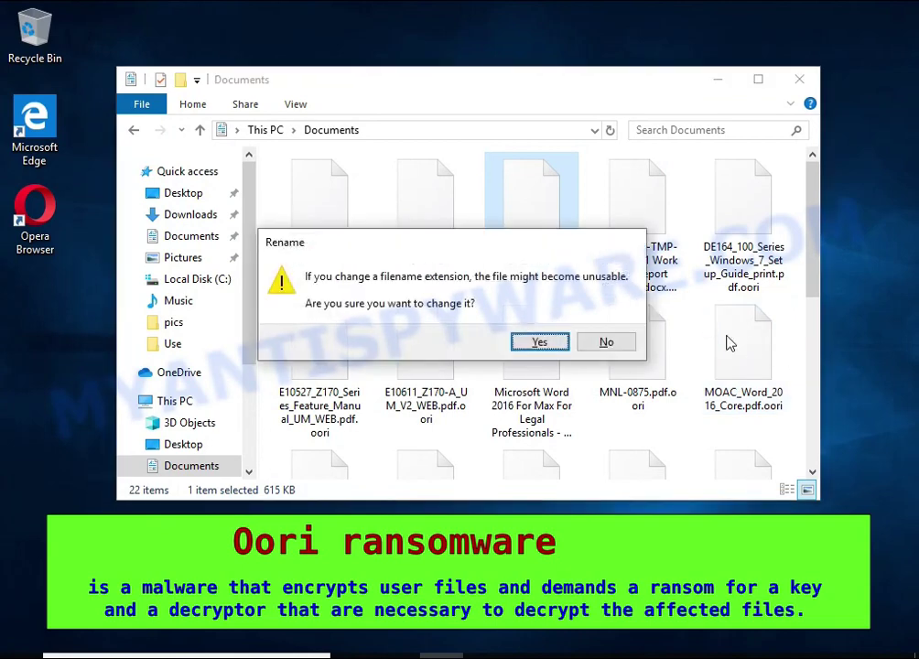
{"action": "left_click", "coordinate": [519, 343]}
- Open the renamed .docx, let LibreOffice attempt repair, and highlight the 'could not be repaired' message
{"action": "double_click", "coordinate": [508, 167]}
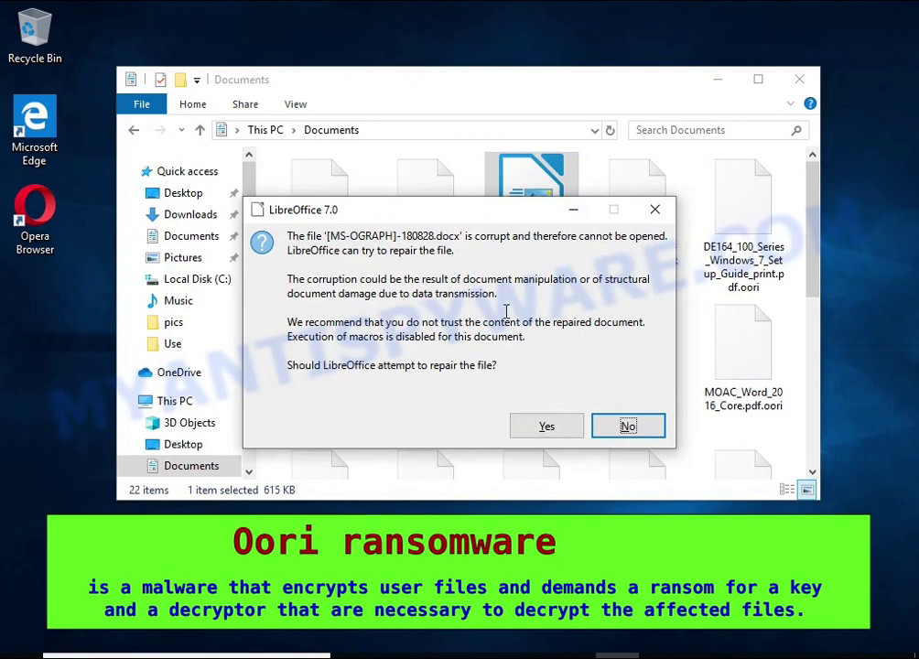
{"action": "double_click", "coordinate": [494, 240]}
{"action": "left_click", "coordinate": [554, 428]}
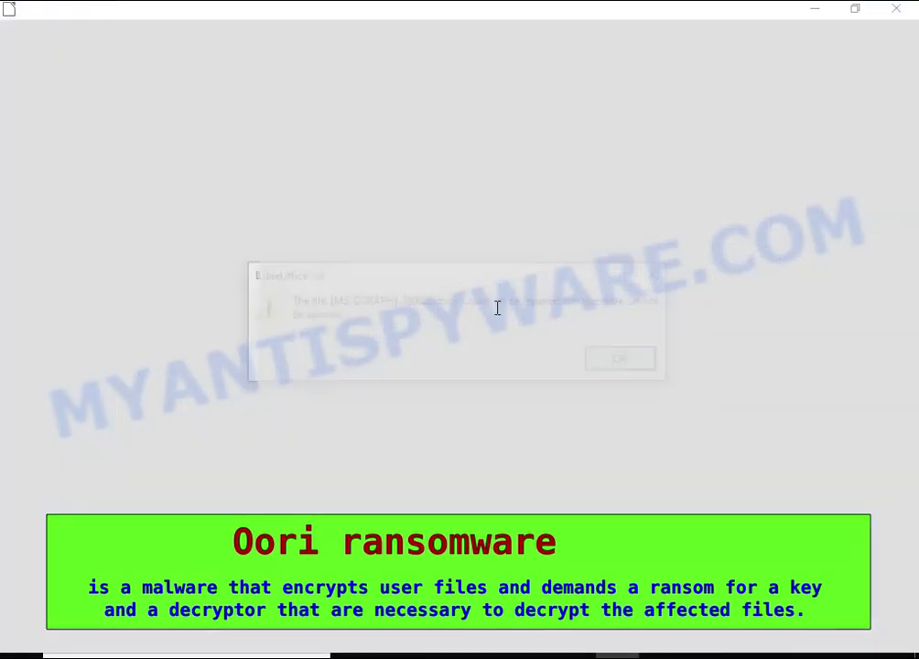
{"action": "left_click_drag", "start_coordinate": [460, 303], "coordinate": [472, 337]}
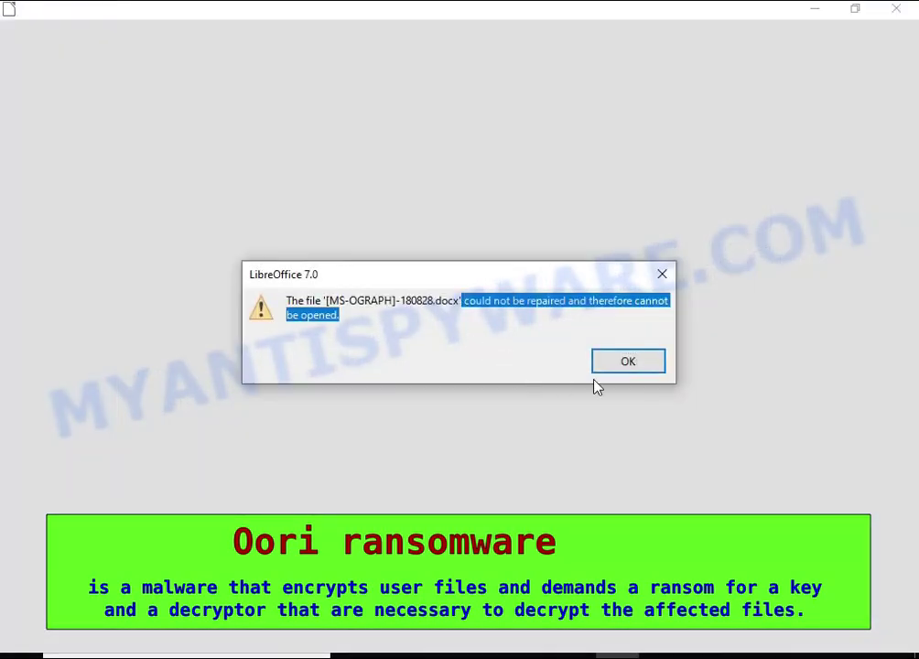
- Dismiss the repair failure and rename [MS-OGRAPH].pdf.oori to [MS-OGRAPH].pdf
{"action": "left_click", "coordinate": [615, 364]}
{"action": "left_click", "coordinate": [423, 186]}
{"action": "right_click", "coordinate": [423, 186]}
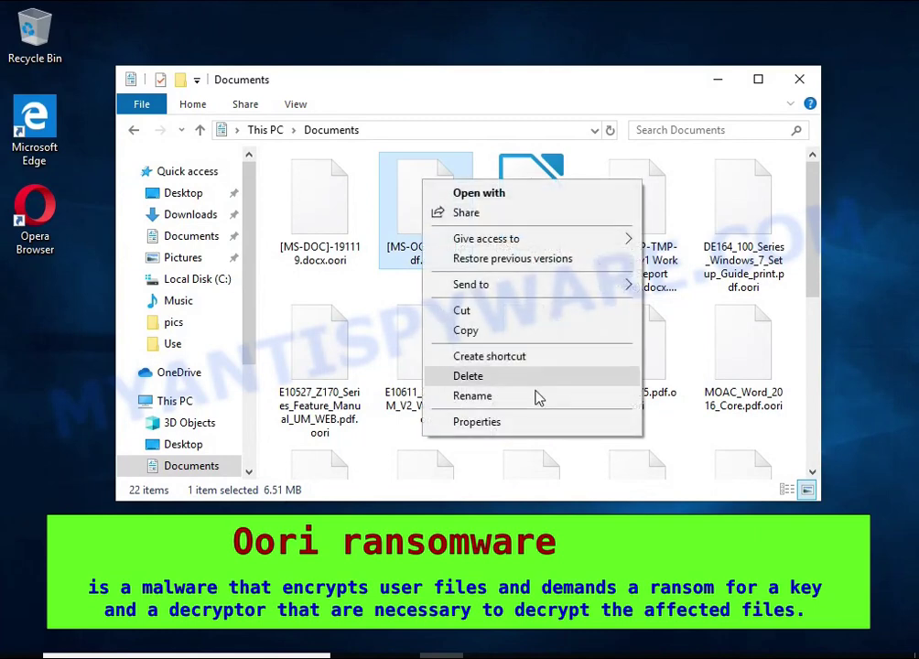
{"action": "left_click", "coordinate": [538, 397]}
{"action": "key", "text": "End"}
{"action": "key", "text": "BackSpace"}
{"action": "key", "text": "BackSpace"}
{"action": "key", "text": "BackSpace"}
{"action": "key", "text": "BackSpace"}
{"action": "key", "text": "BackSpace"}
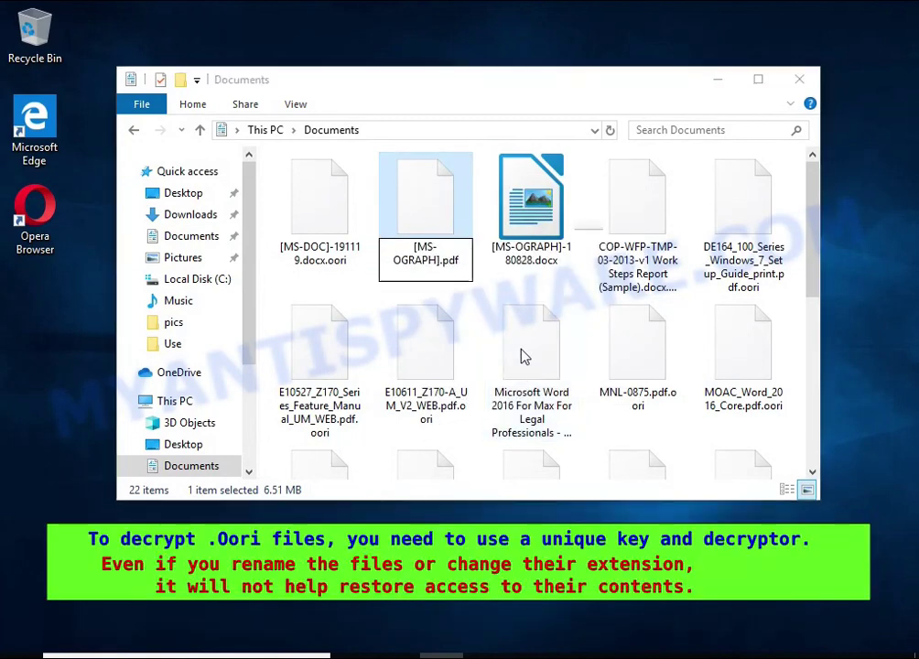
{"action": "key", "text": "Return"}
{"action": "left_click", "coordinate": [537, 339]}
- Open the renamed [MS-OGRAPH].pdf in Edge, see it fail, and close the browser
{"action": "double_click", "coordinate": [425, 183]}
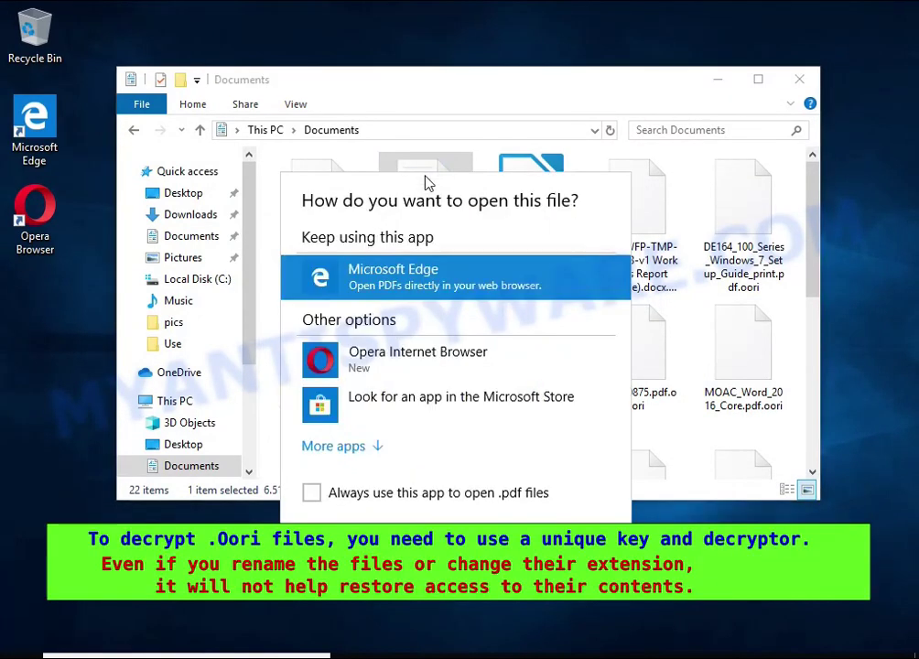
{"action": "left_click", "coordinate": [433, 283]}
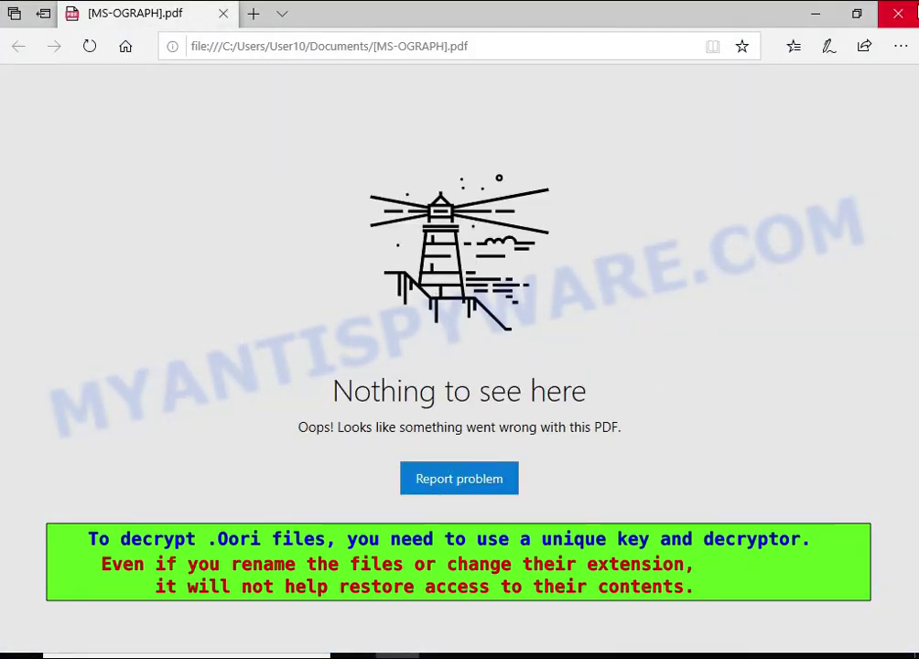
{"action": "left_click", "coordinate": [897, 13]}
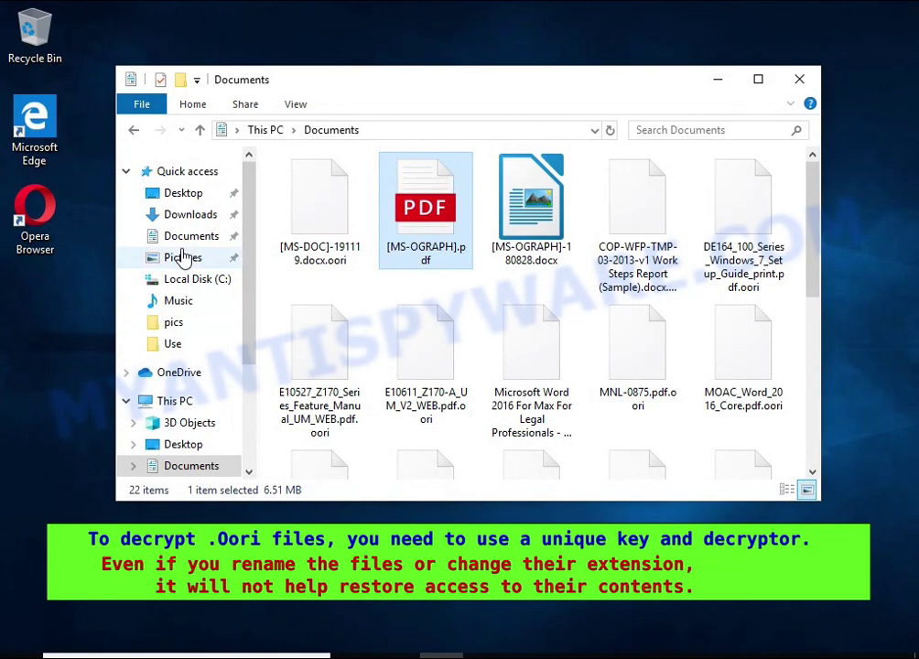
- In Pictures, try opening the encrypted Desert.jpg.oori and dismiss the prompt
{"action": "left_click", "coordinate": [182, 257]}
{"action": "double_click", "coordinate": [641, 232]}
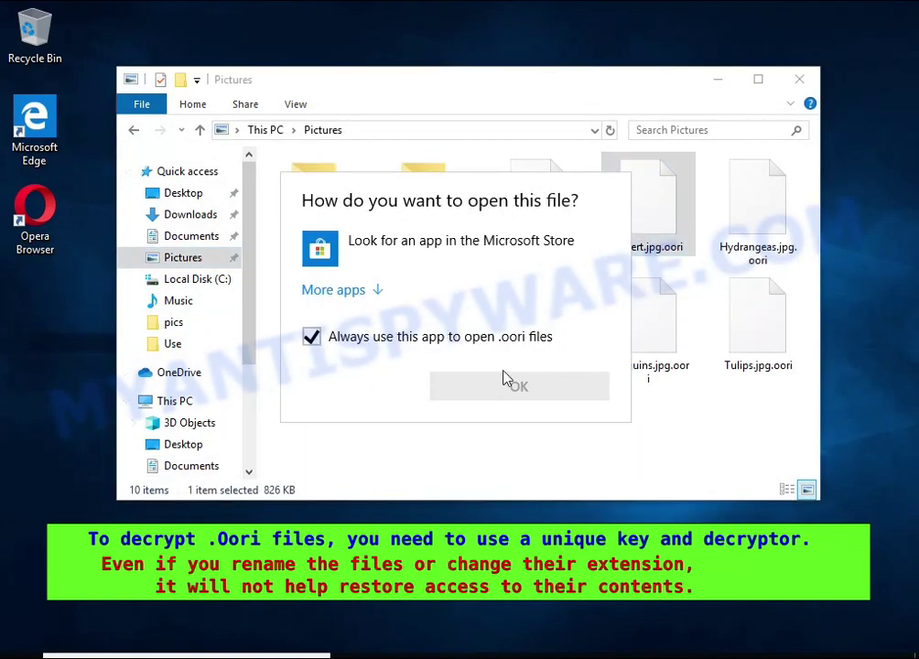
{"action": "left_click", "coordinate": [679, 192]}
- Rename Chrysanthemum.jpg.oori to Chrysanthemum.jpg and try viewing it in Photos
{"action": "left_click", "coordinate": [536, 183]}
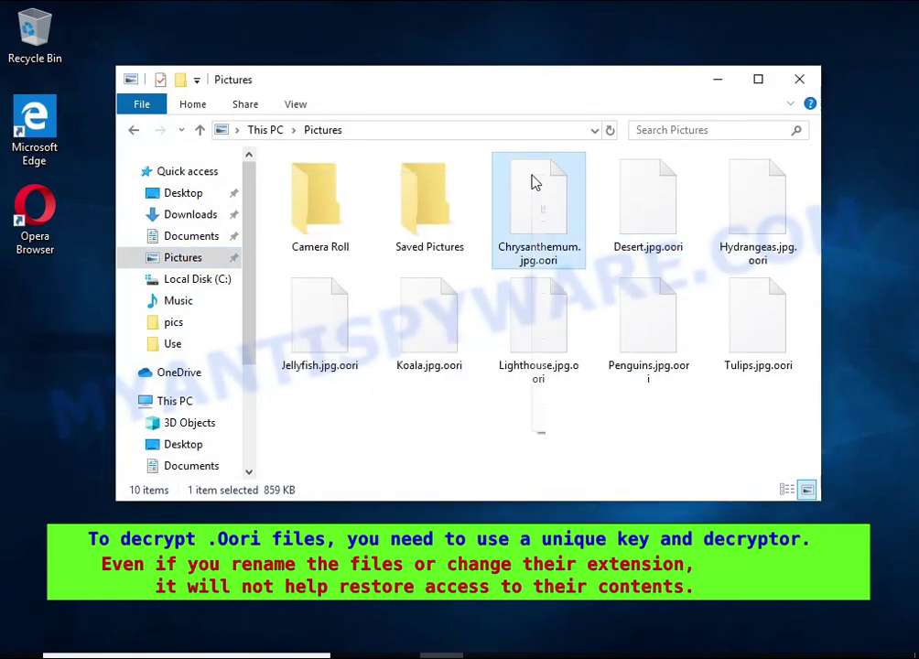
{"action": "right_click", "coordinate": [536, 182]}
{"action": "left_click", "coordinate": [637, 396]}
{"action": "key", "text": "End"}
{"action": "key", "text": "BackSpace"}
{"action": "key", "text": "BackSpace"}
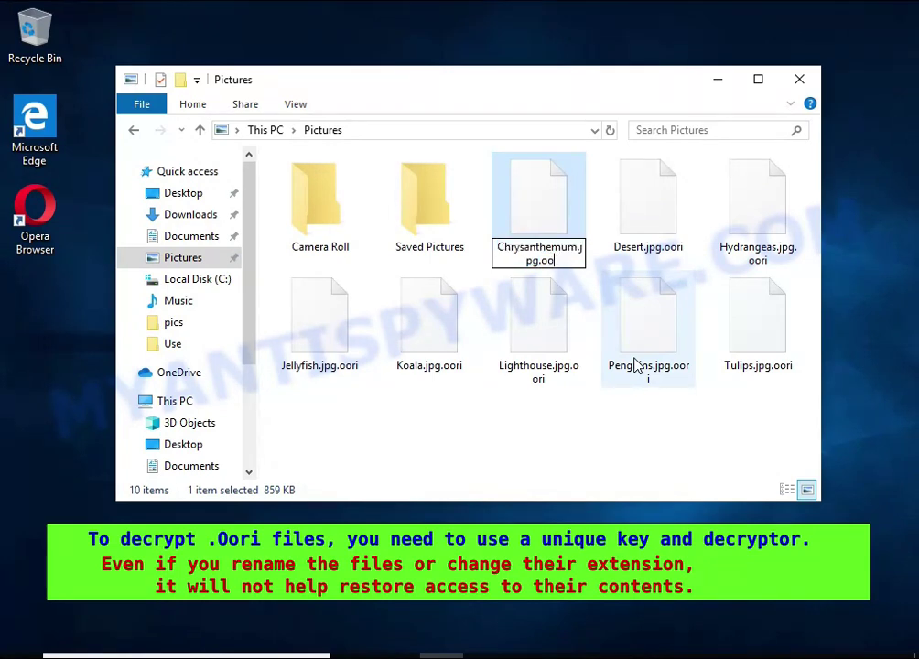
{"action": "key", "text": "Return"}
{"action": "left_click", "coordinate": [558, 346]}
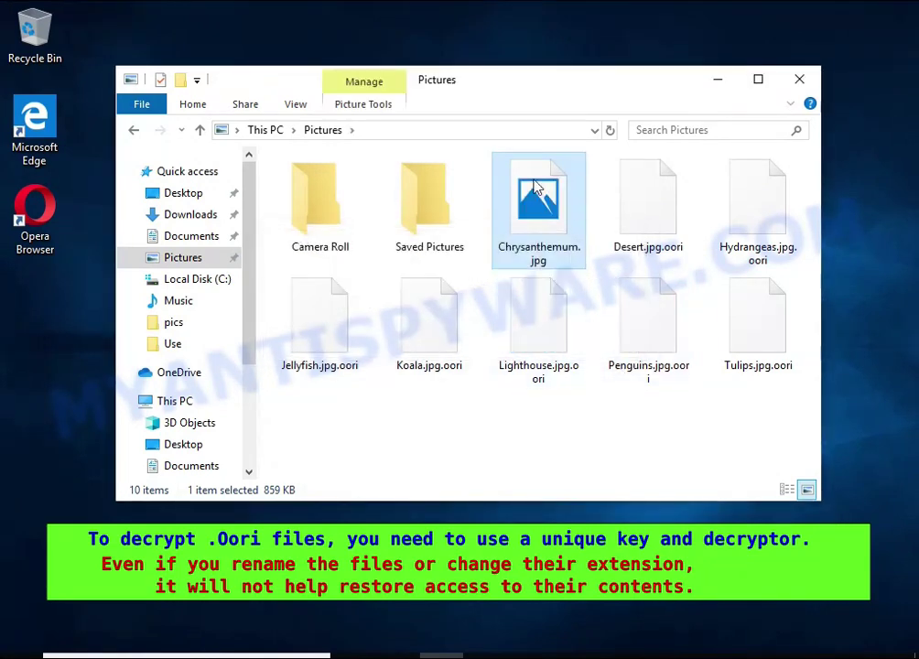
{"action": "double_click", "coordinate": [535, 176]}
{"action": "double_click", "coordinate": [449, 288]}
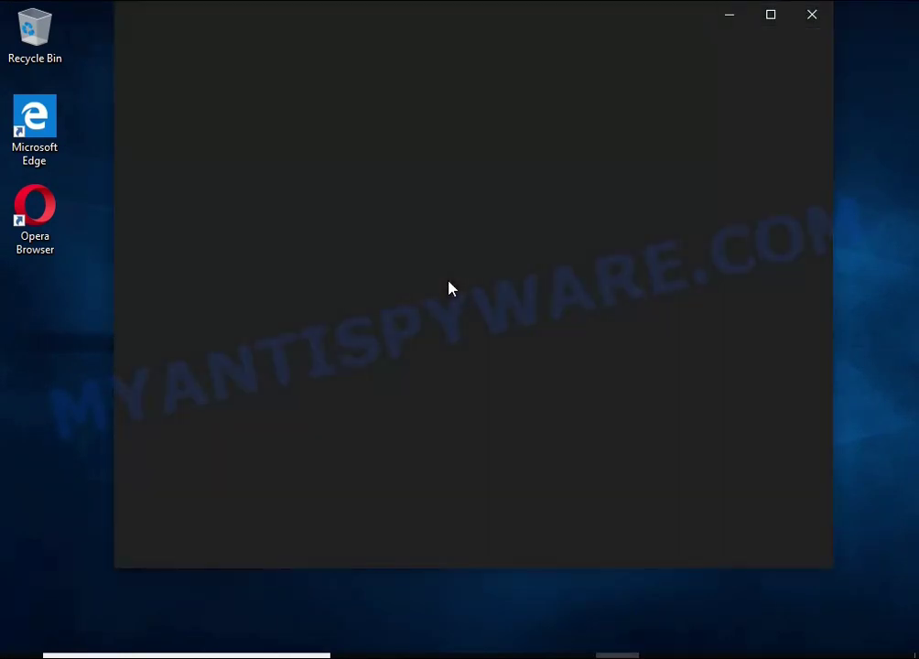
- Close Photos, open _readme.txt on Local Disk (C:), highlight the 'encrypted' line, then close it
{"action": "left_click", "coordinate": [812, 14]}
{"action": "left_click", "coordinate": [227, 286]}
{"action": "left_click", "coordinate": [385, 318]}
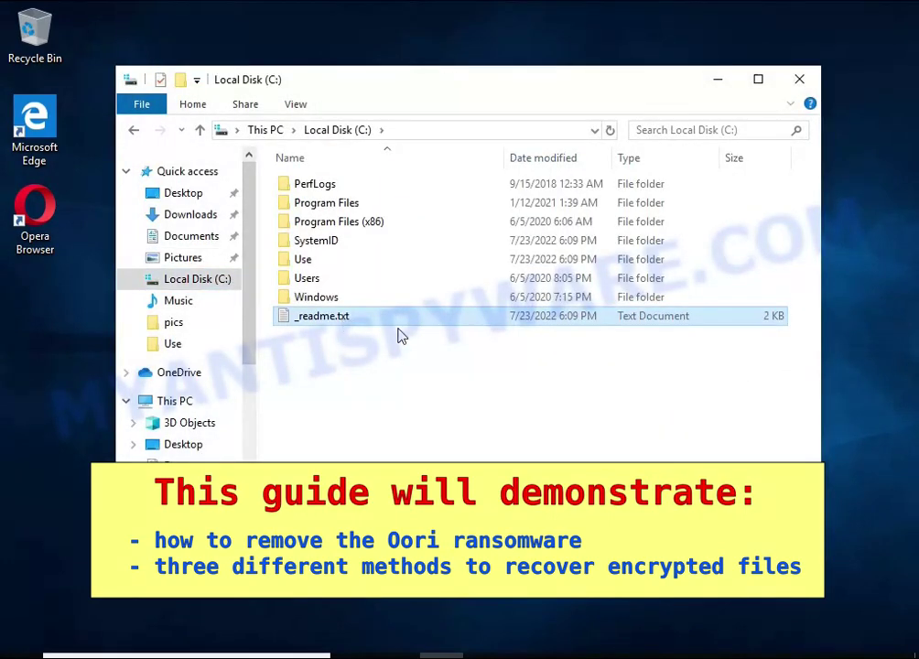
{"action": "double_click", "coordinate": [485, 320]}
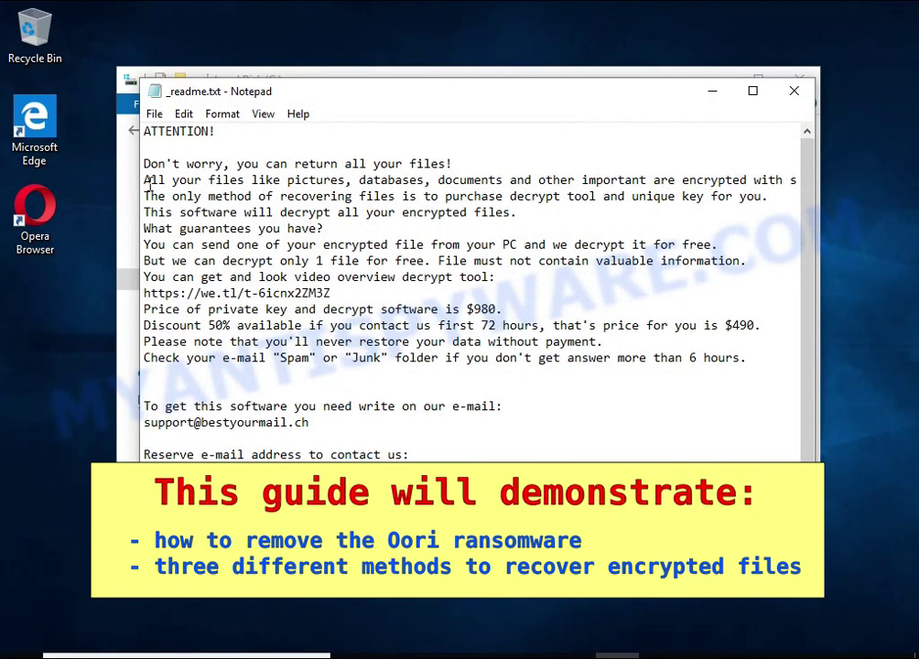
{"action": "left_click_drag", "start_coordinate": [145, 180], "coordinate": [743, 179]}
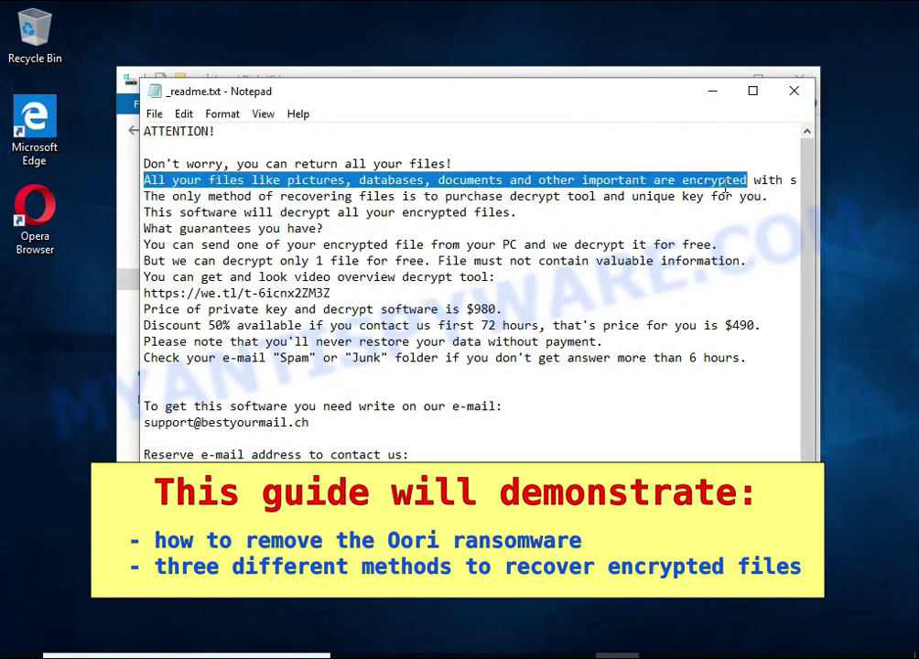
{"action": "double_click", "coordinate": [727, 182]}
{"action": "left_click", "coordinate": [724, 179]}
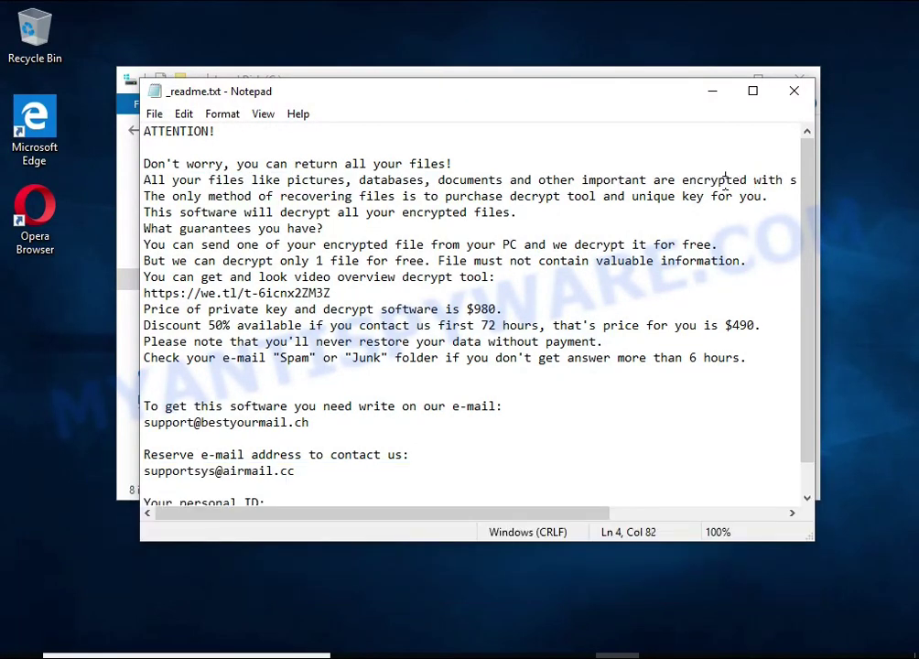
{"action": "double_click", "coordinate": [724, 179]}
{"action": "left_click", "coordinate": [794, 92]}
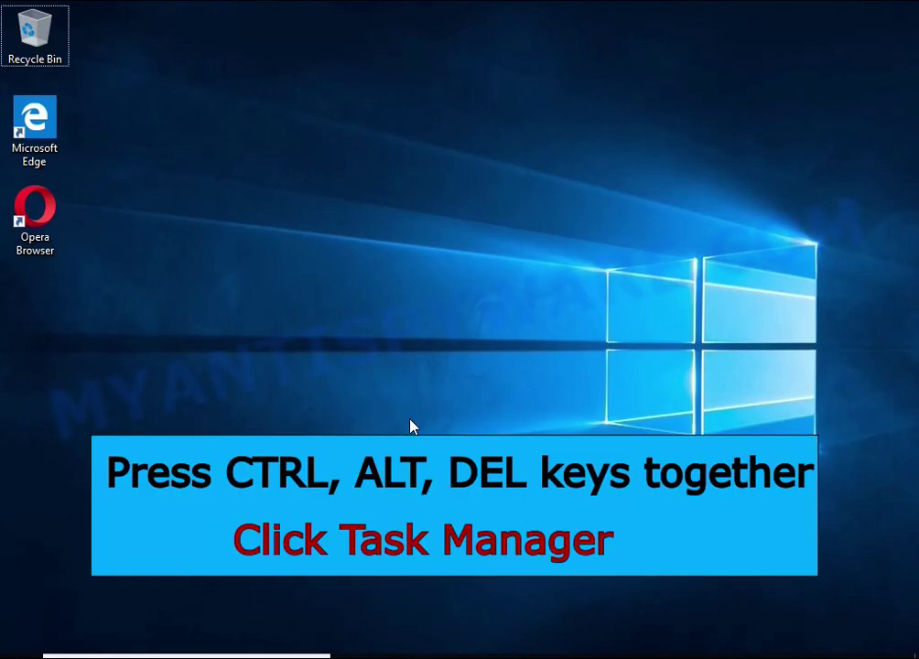
- Open Task Manager via Ctrl+Alt+Delete and end the DB07.exe (32 bit) process
{"action": "key", "text": "ctrl+alt+Delete"}
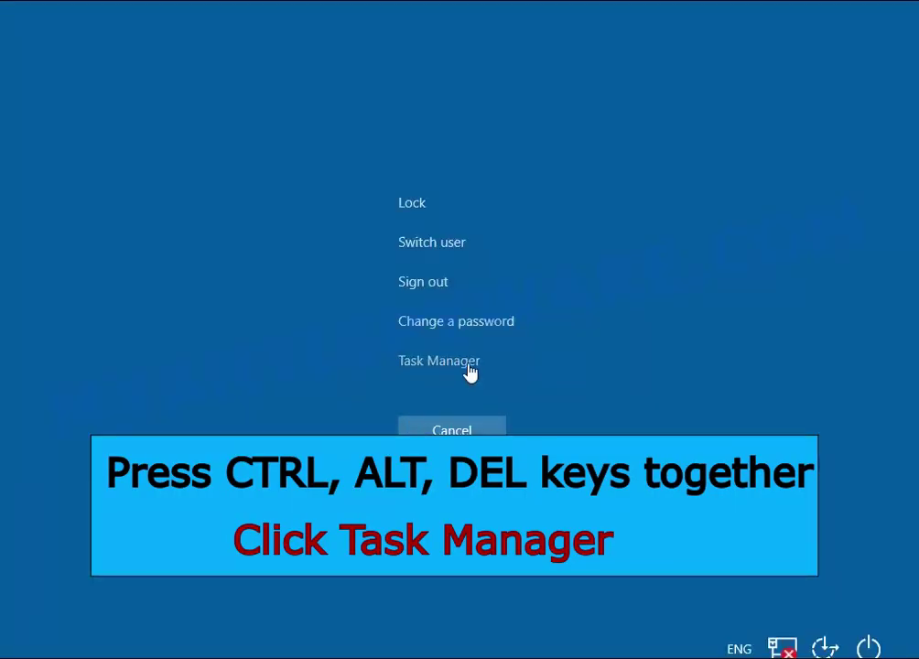
{"action": "left_click", "coordinate": [468, 371]}
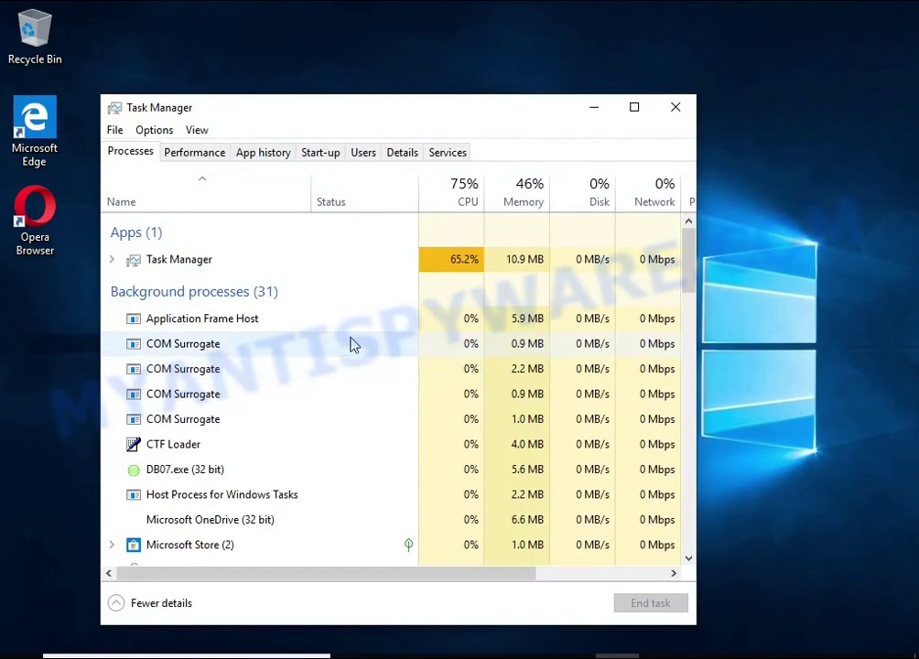
{"action": "scroll", "coordinate": [348, 342], "scroll_direction": "down", "scroll_amount": 1}
{"action": "scroll", "coordinate": [339, 342], "scroll_direction": "down", "scroll_amount": 1}
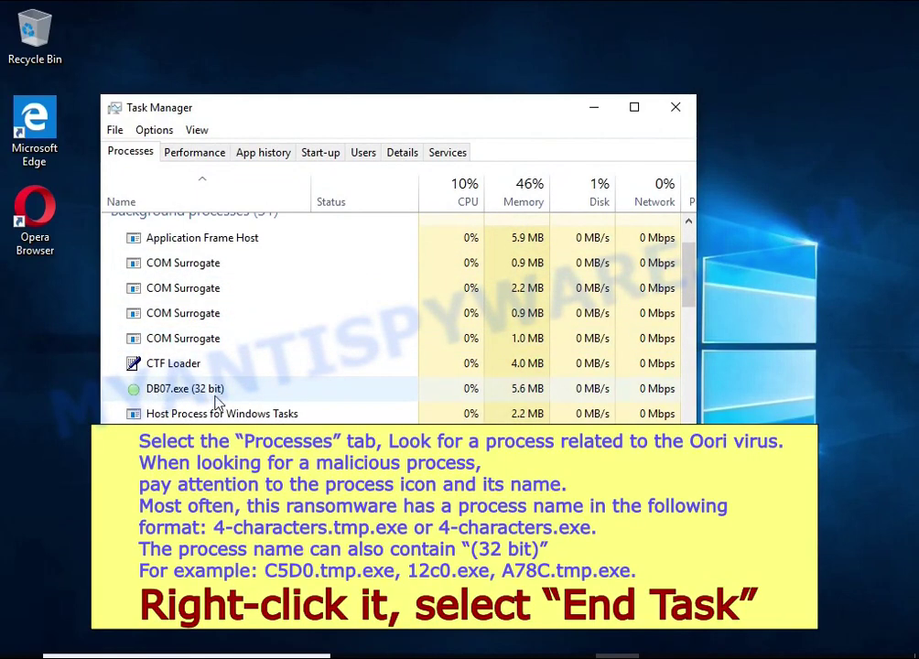
{"action": "left_click", "coordinate": [347, 393]}
{"action": "right_click", "coordinate": [357, 400]}
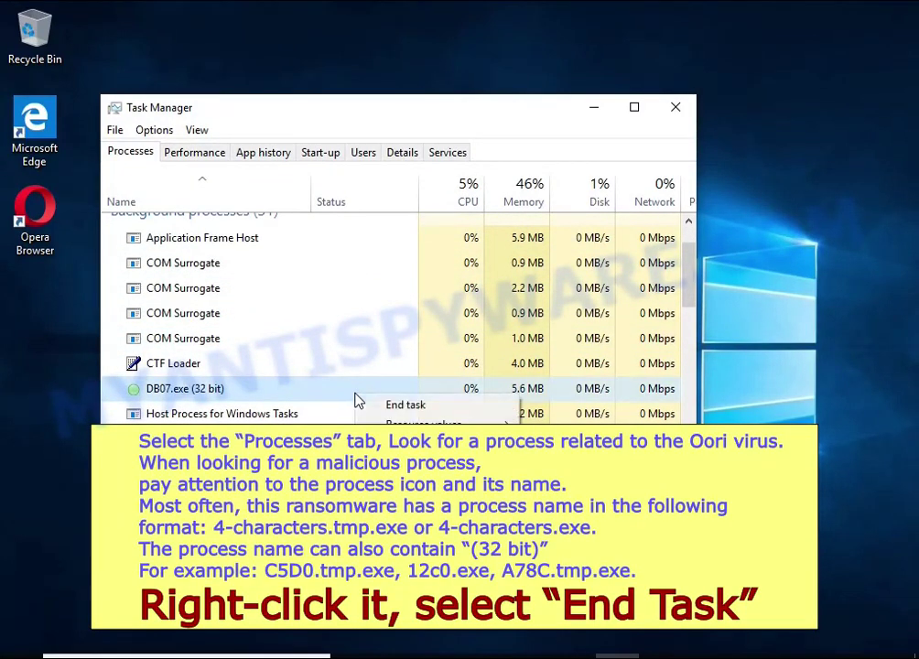
{"action": "left_click", "coordinate": [468, 406]}
- Scroll through the remaining background and Windows processes, then return to the top
{"action": "scroll", "coordinate": [282, 368], "scroll_direction": "down", "scroll_amount": 2}
{"action": "scroll", "coordinate": [282, 368], "scroll_direction": "down", "scroll_amount": 2}
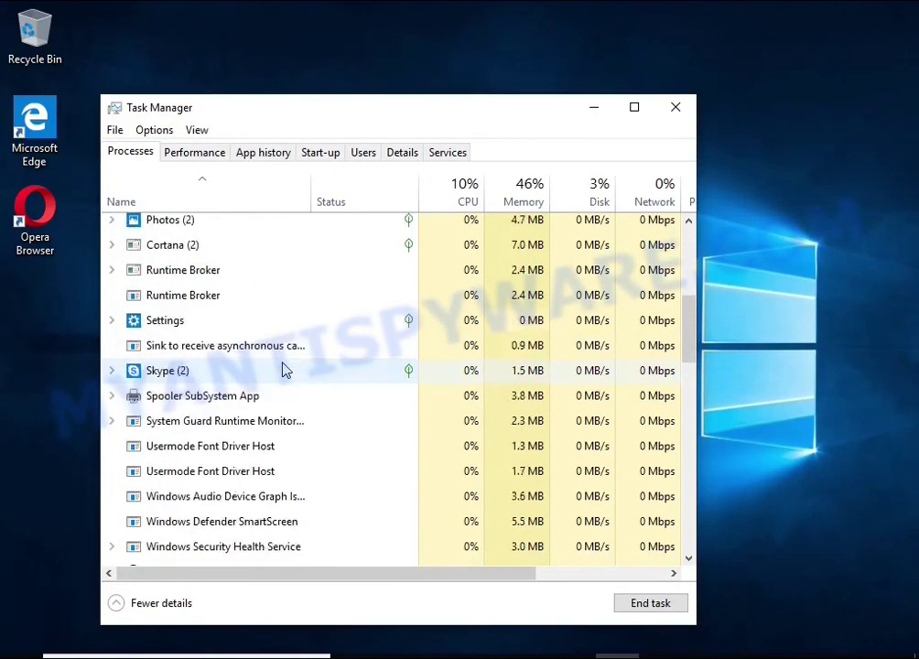
{"action": "scroll", "coordinate": [282, 368], "scroll_direction": "down", "scroll_amount": 1}
{"action": "scroll", "coordinate": [282, 368], "scroll_direction": "down", "scroll_amount": 2}
{"action": "scroll", "coordinate": [282, 369], "scroll_direction": "down", "scroll_amount": 2}
{"action": "scroll", "coordinate": [279, 365], "scroll_direction": "down", "scroll_amount": 2}
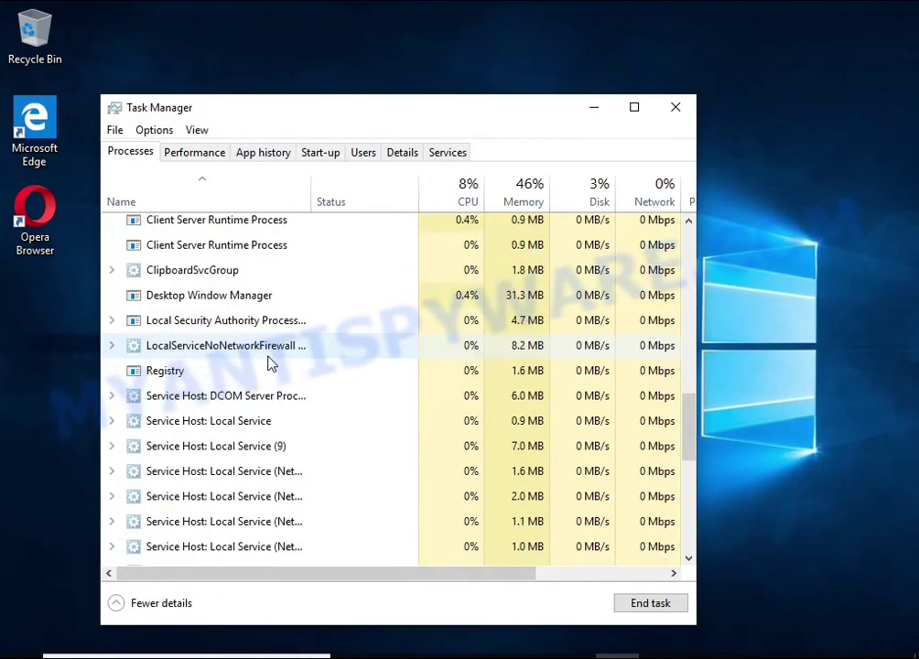
{"action": "scroll", "coordinate": [270, 362], "scroll_direction": "down", "scroll_amount": 3}
{"action": "scroll", "coordinate": [269, 360], "scroll_direction": "down", "scroll_amount": 2}
{"action": "scroll", "coordinate": [269, 364], "scroll_direction": "down", "scroll_amount": 1}
{"action": "scroll", "coordinate": [270, 361], "scroll_direction": "down", "scroll_amount": 2}
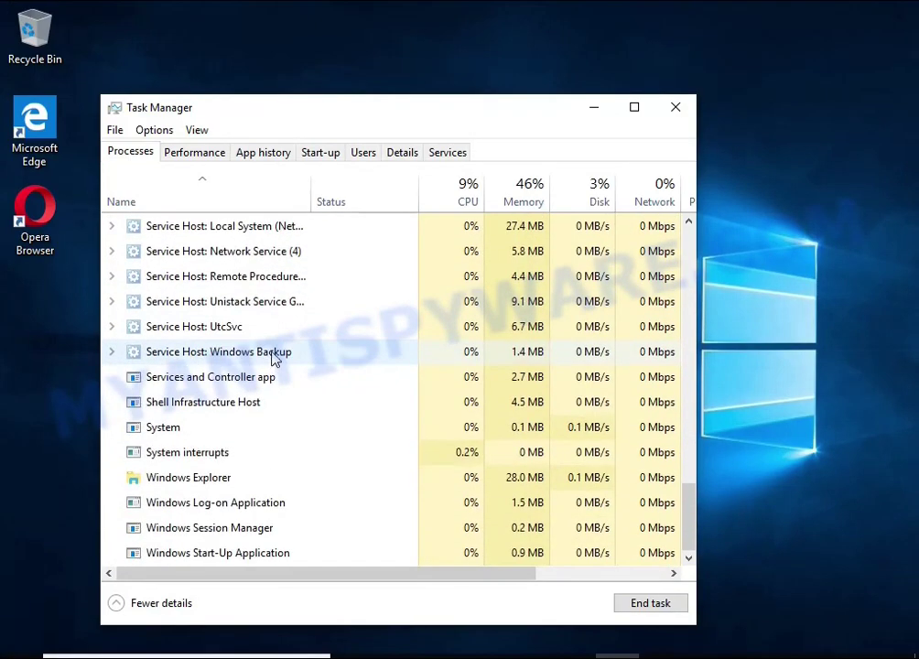
{"action": "scroll", "coordinate": [273, 366], "scroll_direction": "up", "scroll_amount": 3}
{"action": "scroll", "coordinate": [275, 371], "scroll_direction": "up", "scroll_amount": 2}
{"action": "scroll", "coordinate": [275, 371], "scroll_direction": "up", "scroll_amount": 3}
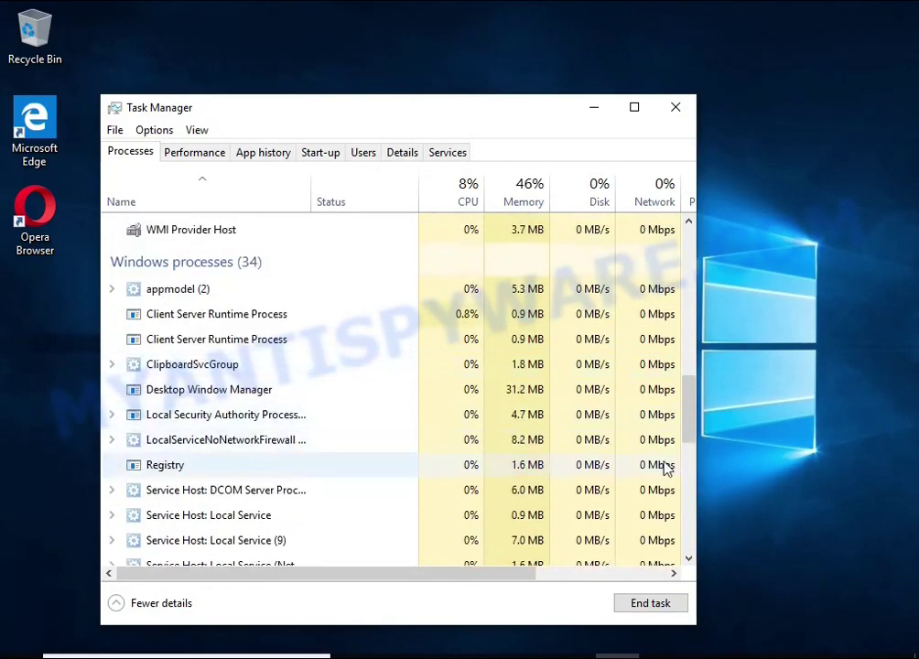
{"action": "left_click_drag", "start_coordinate": [695, 432], "coordinate": [704, 264]}
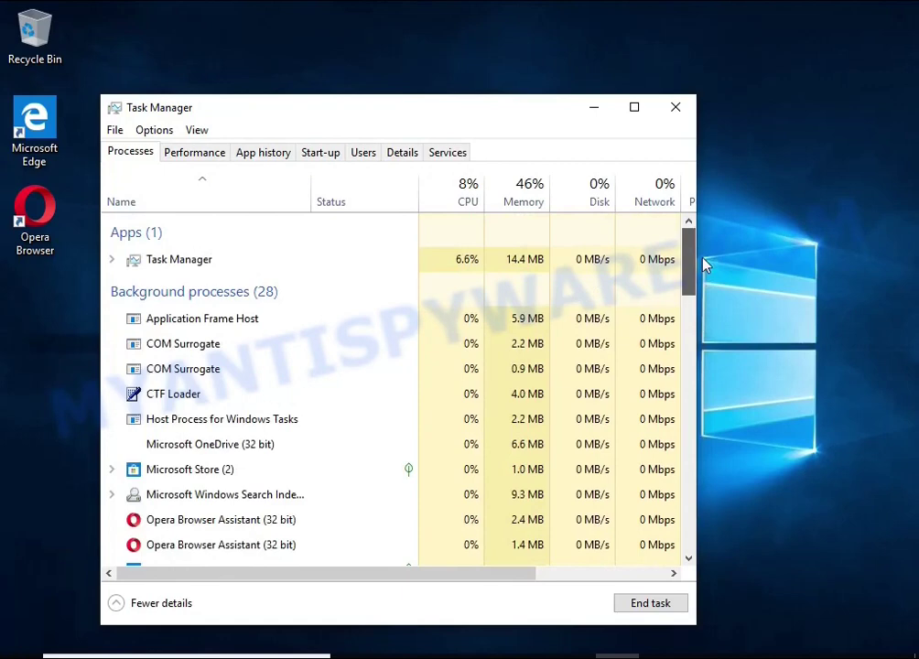
- Disable the DB07.exe entry in Task Manager's Start-up tab
{"action": "left_click", "coordinate": [323, 155]}
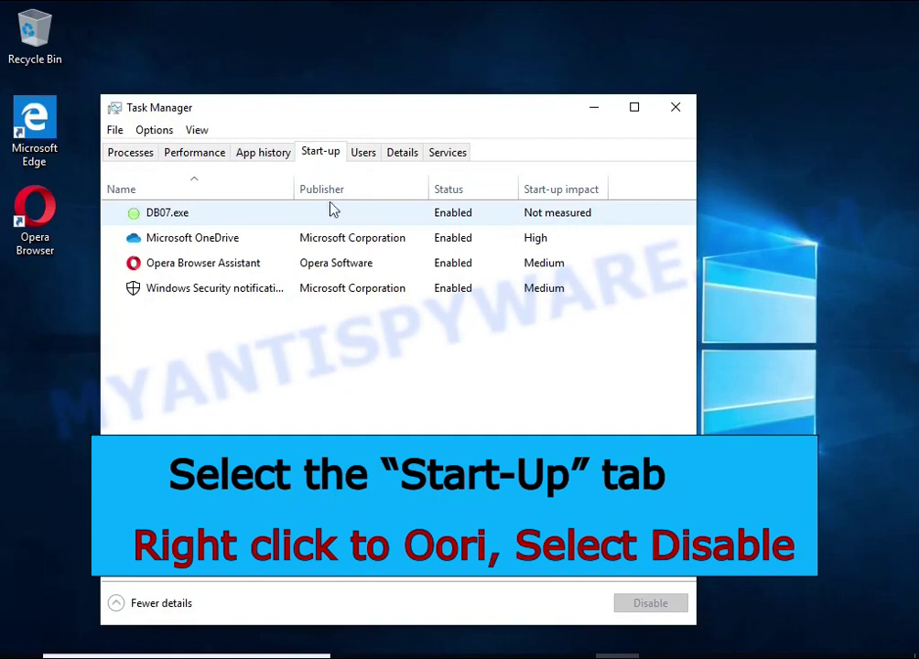
{"action": "left_click", "coordinate": [499, 222]}
{"action": "right_click", "coordinate": [499, 222]}
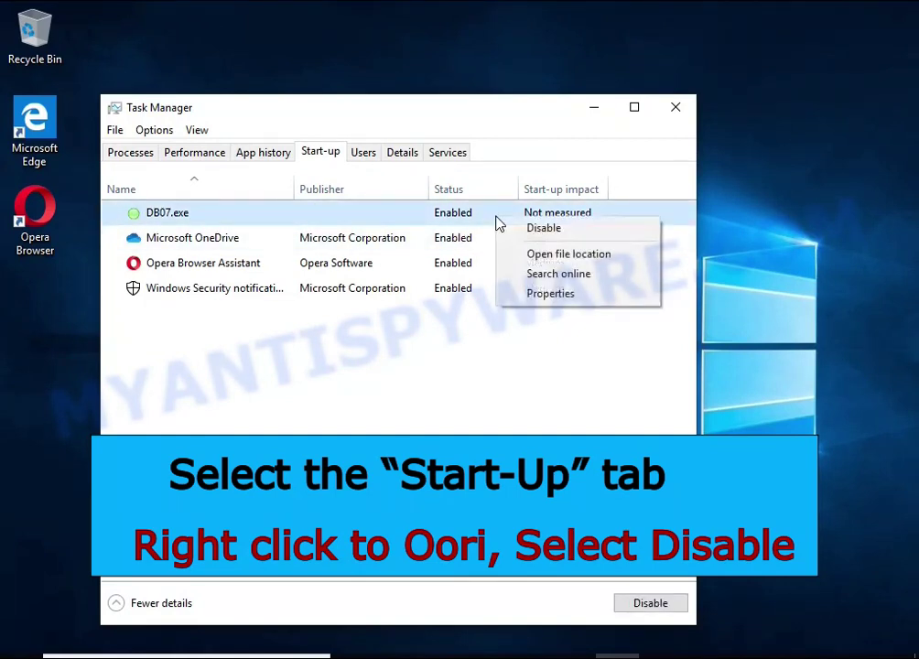
{"action": "left_click", "coordinate": [614, 237]}
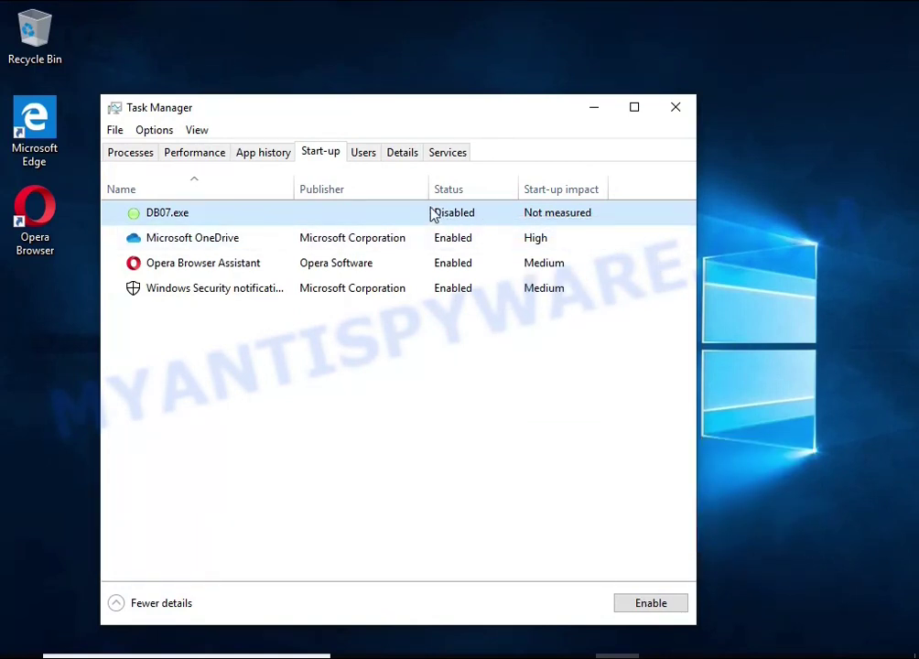
- Close Task Manager and search Windows for 'task scheduler'
{"action": "left_click", "coordinate": [673, 109]}
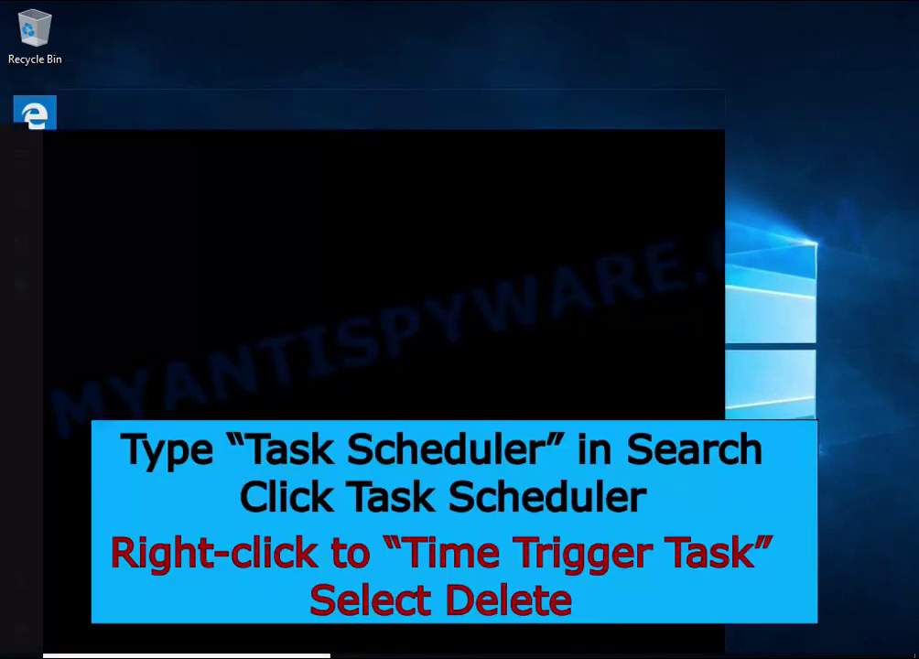
{"action": "left_click", "coordinate": [196, 656]}
{"action": "type", "text": "tas"}
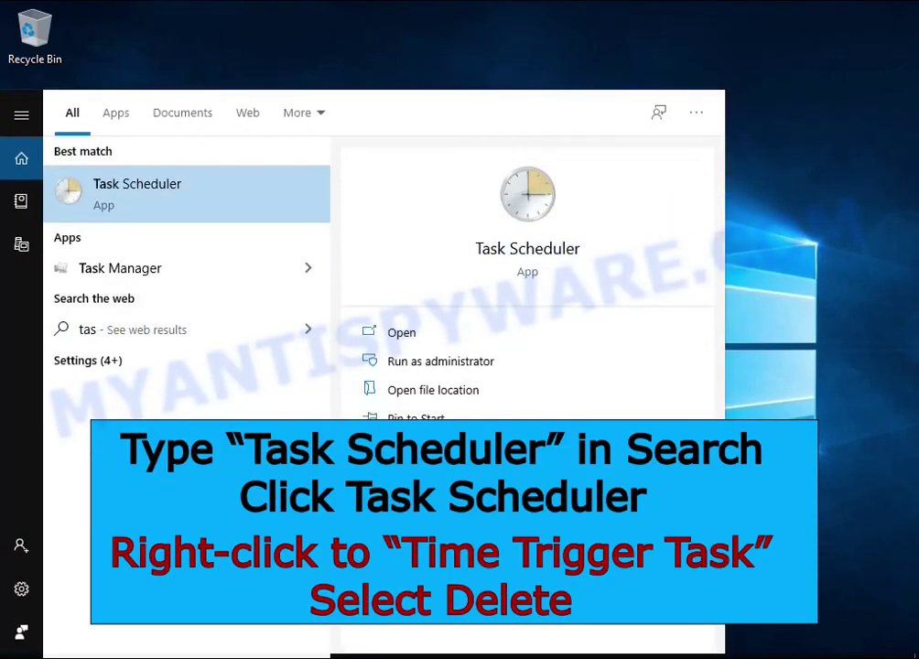
{"action": "type", "text": "k she"}
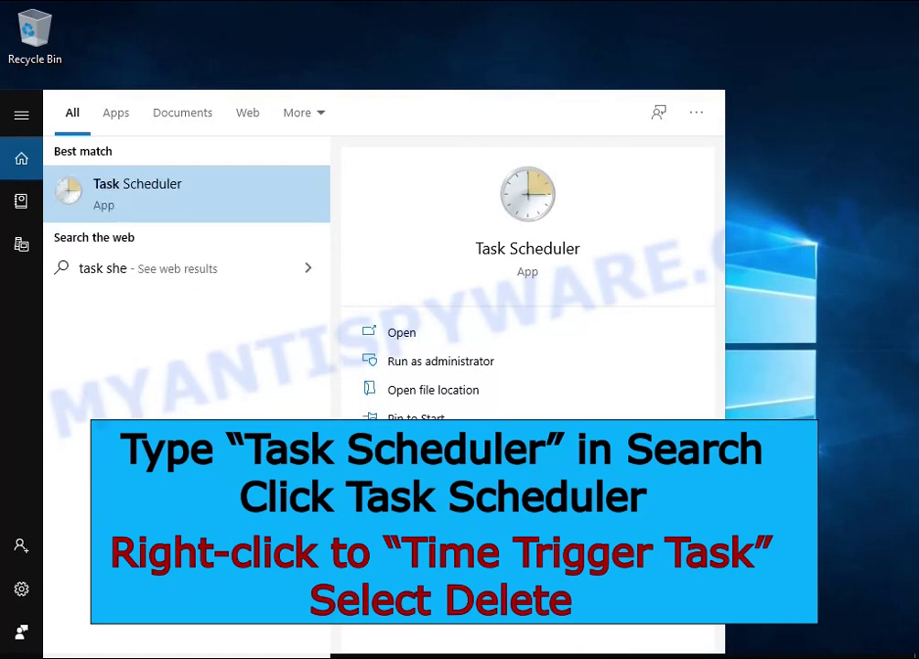
- Delete Time Trigger Task from the Task Scheduler Library, confirm, and close Task Scheduler
{"action": "left_click", "coordinate": [220, 211]}
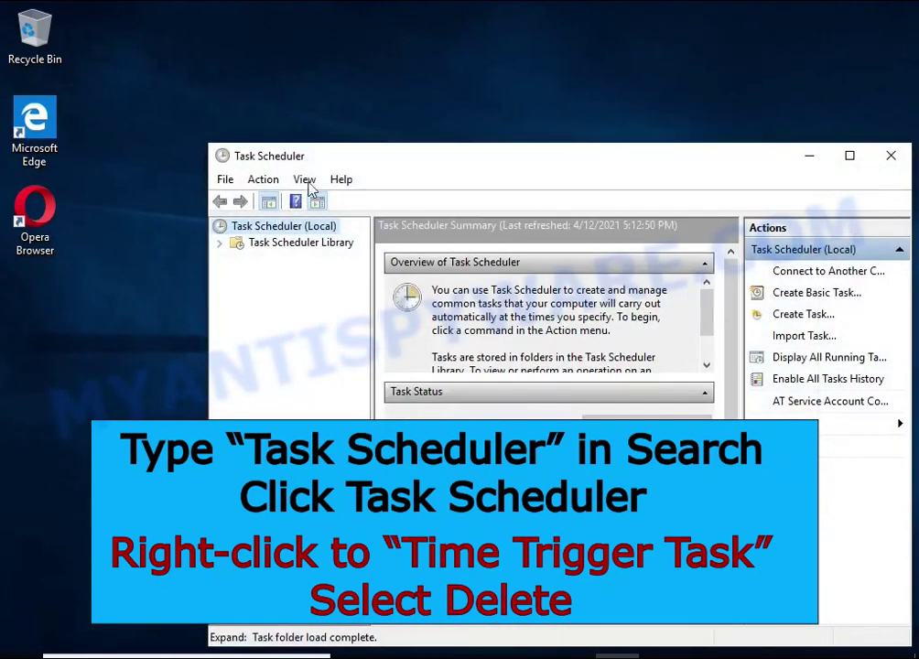
{"action": "left_click_drag", "start_coordinate": [344, 157], "coordinate": [281, 99]}
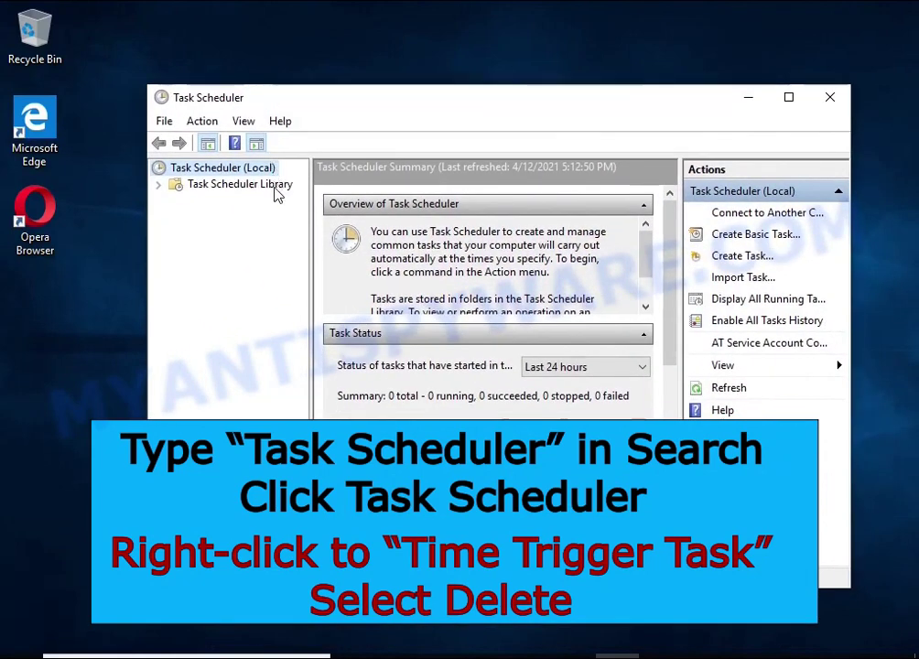
{"action": "left_click", "coordinate": [268, 184]}
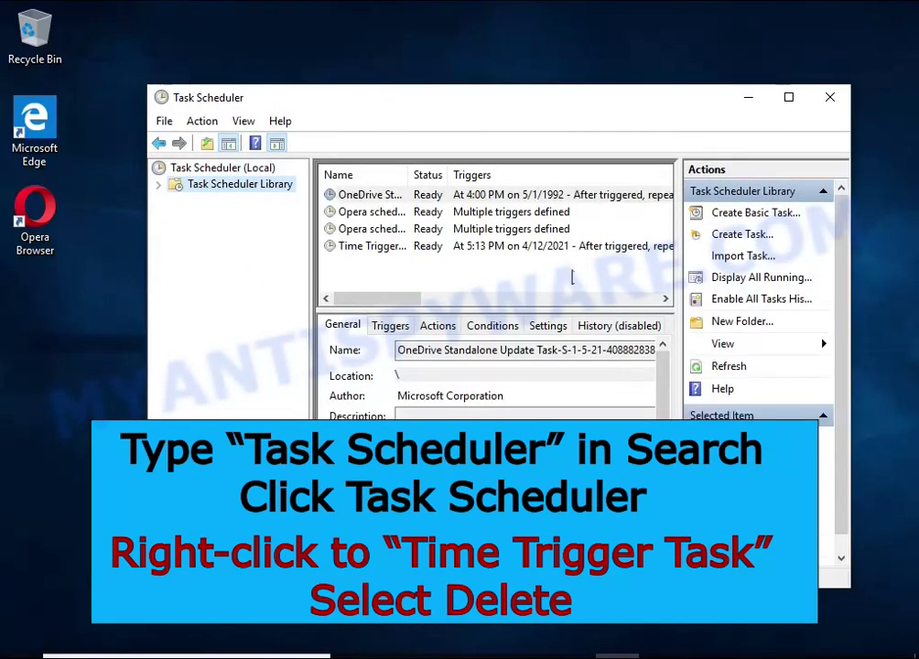
{"action": "left_click", "coordinate": [596, 247]}
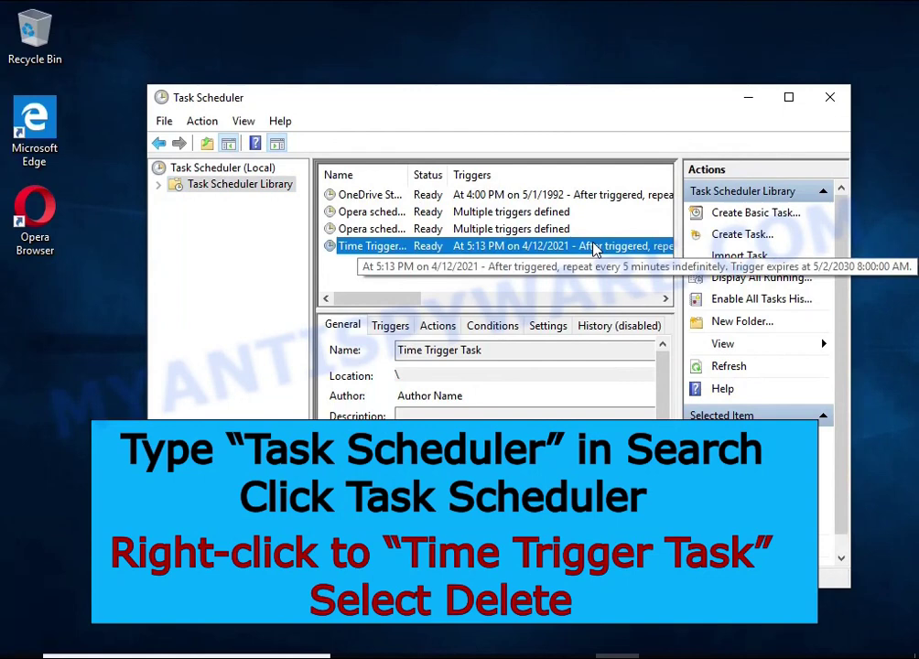
{"action": "right_click", "coordinate": [595, 249]}
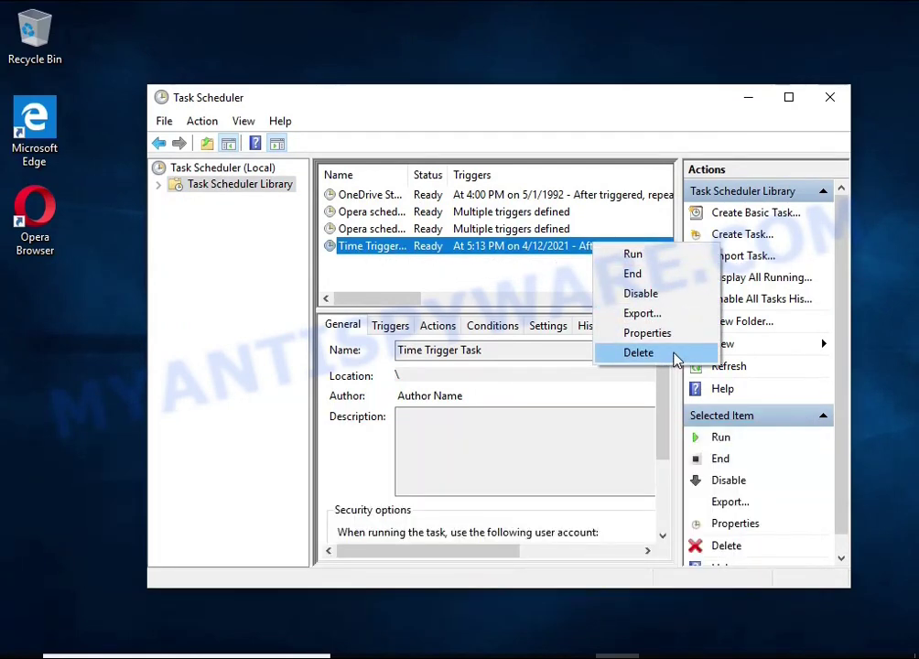
{"action": "left_click", "coordinate": [675, 355]}
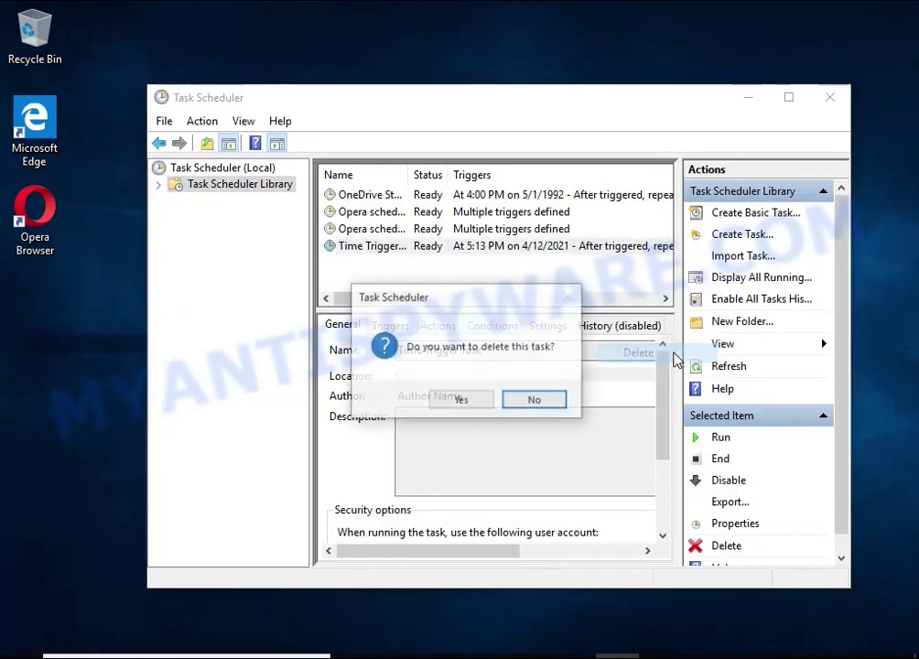
{"action": "left_click", "coordinate": [463, 403]}
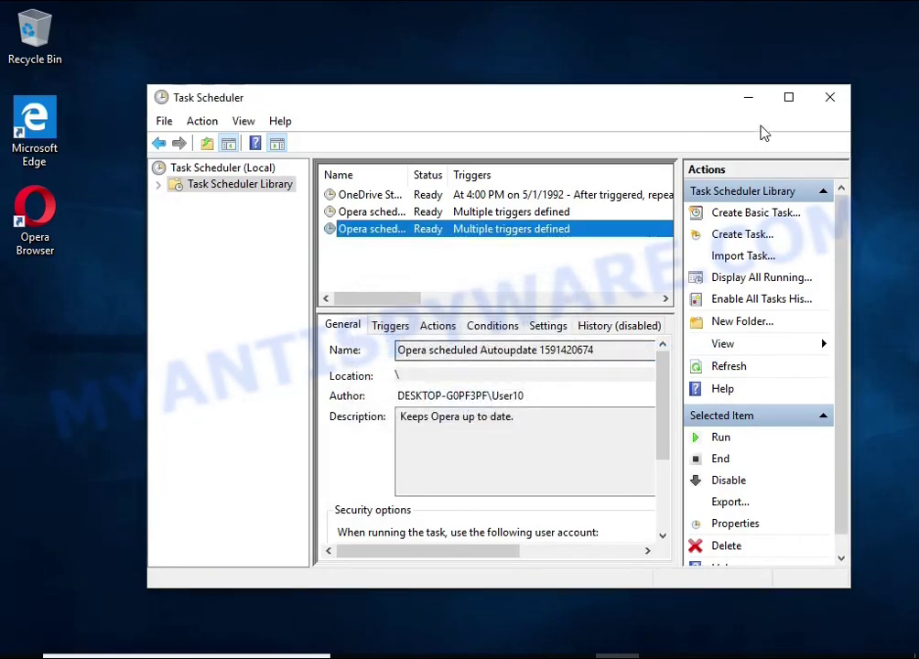
{"action": "left_click", "coordinate": [830, 99]}
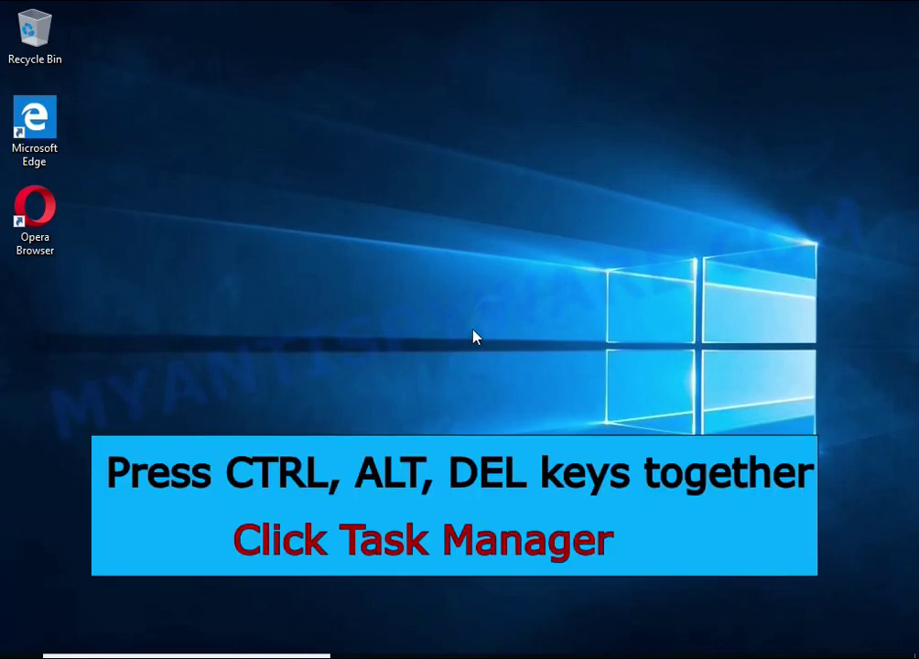
- Reopen Task Manager and open DB07.exe's file location from its Start-up entry
{"action": "key", "text": "ctrl+alt+Delete"}
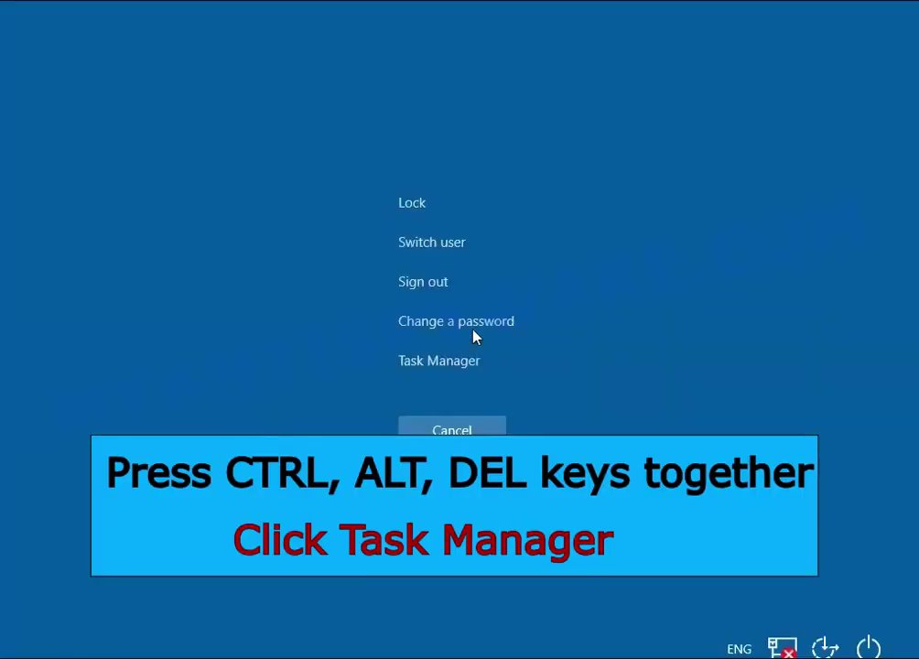
{"action": "left_click", "coordinate": [452, 378]}
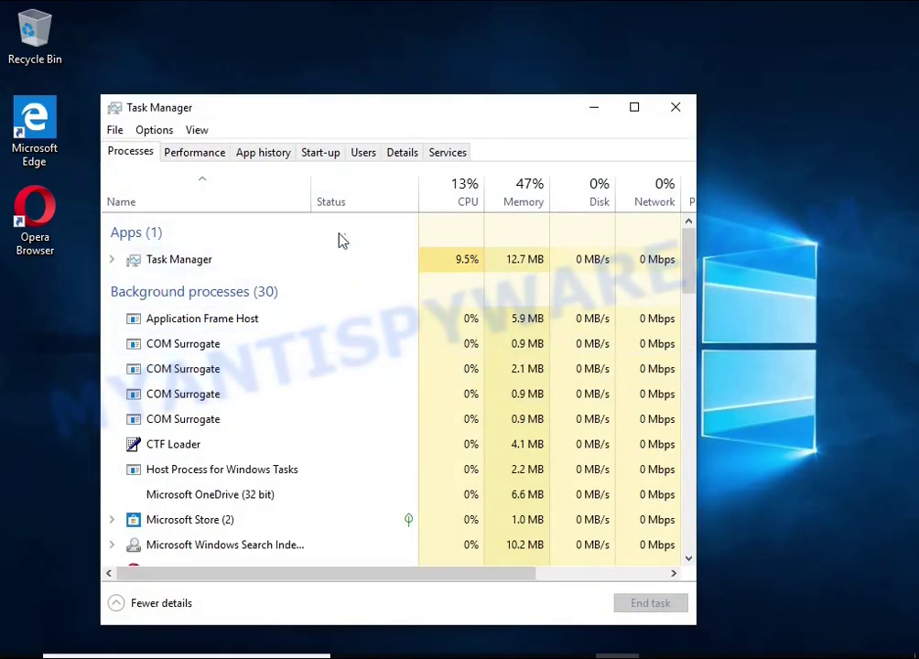
{"action": "left_click", "coordinate": [326, 155]}
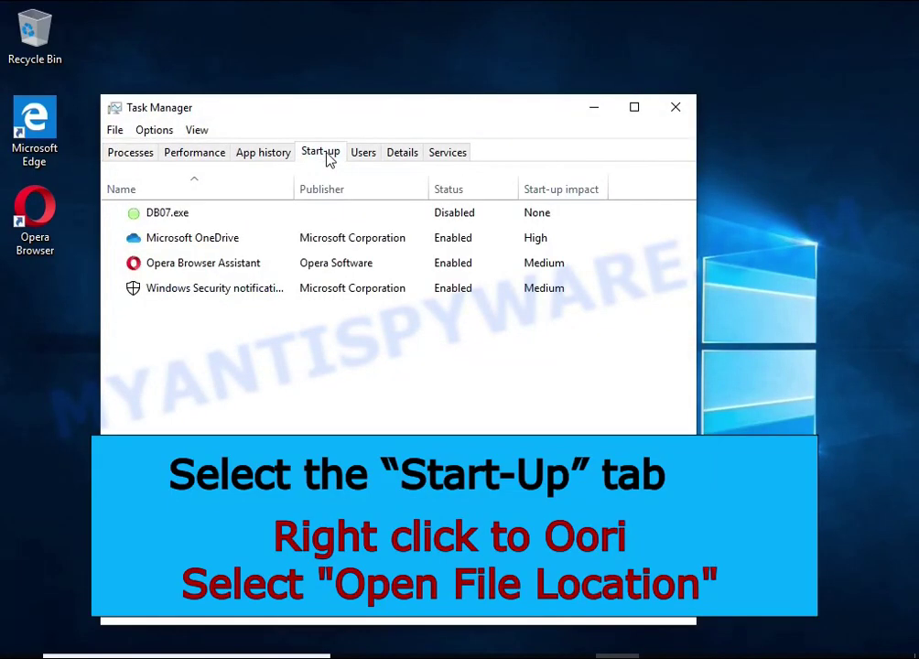
{"action": "right_click", "coordinate": [502, 217]}
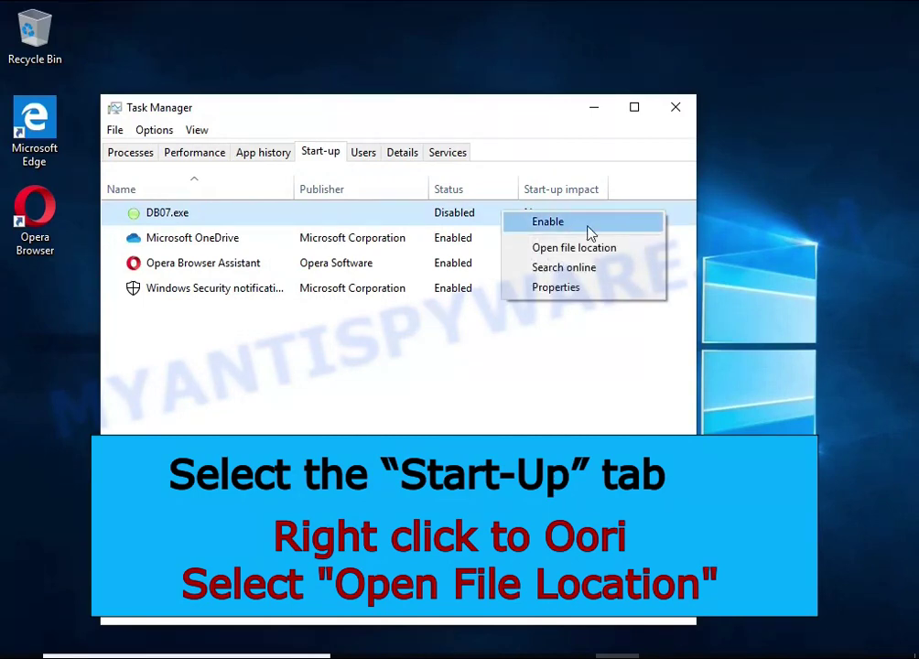
{"action": "left_click", "coordinate": [639, 256]}
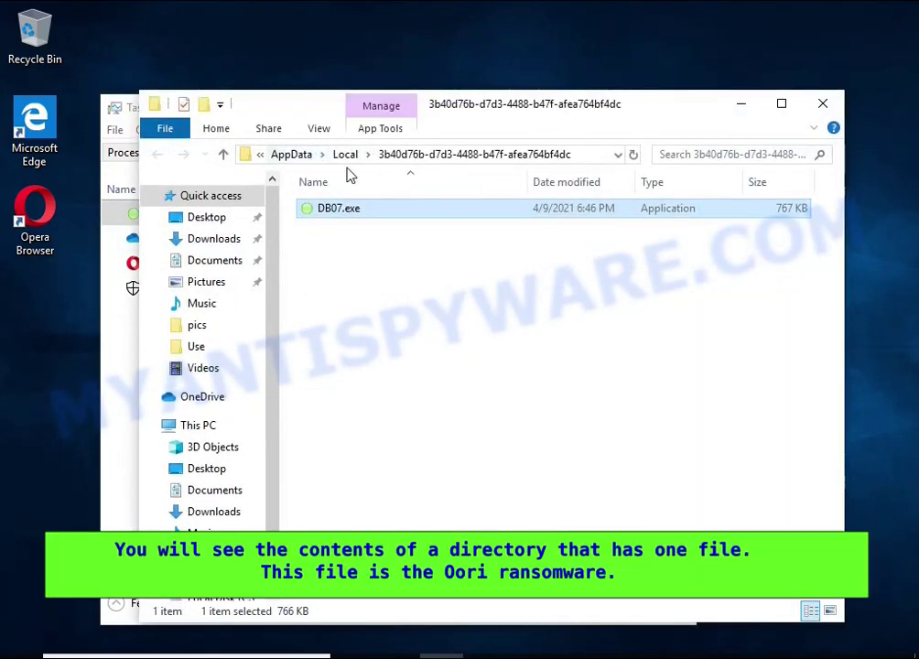
- Close Task Manager, try deleting DB07.exe, retry, then cancel the File Access Denied error
{"action": "left_click", "coordinate": [119, 330]}
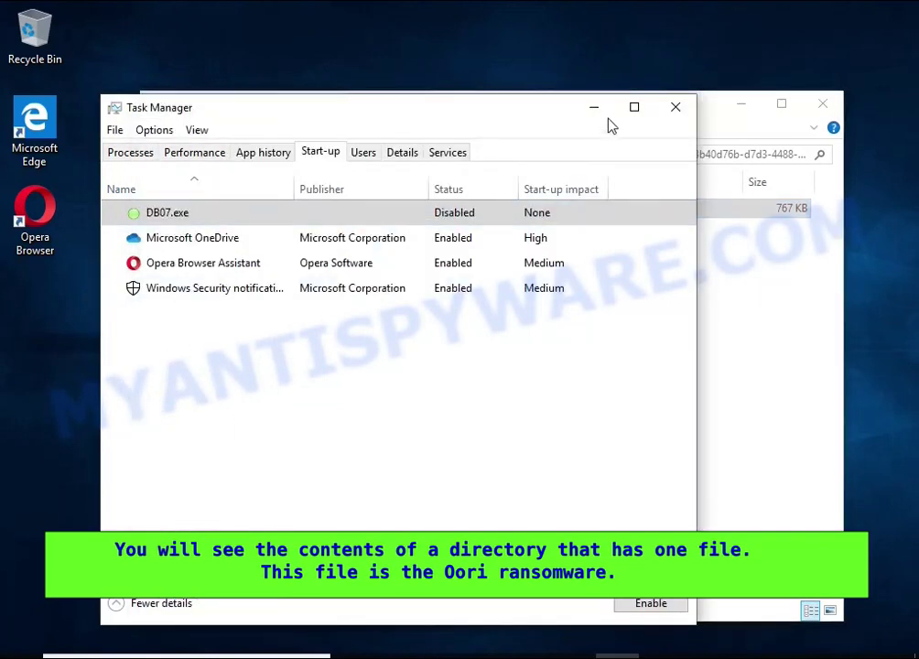
{"action": "left_click", "coordinate": [673, 110]}
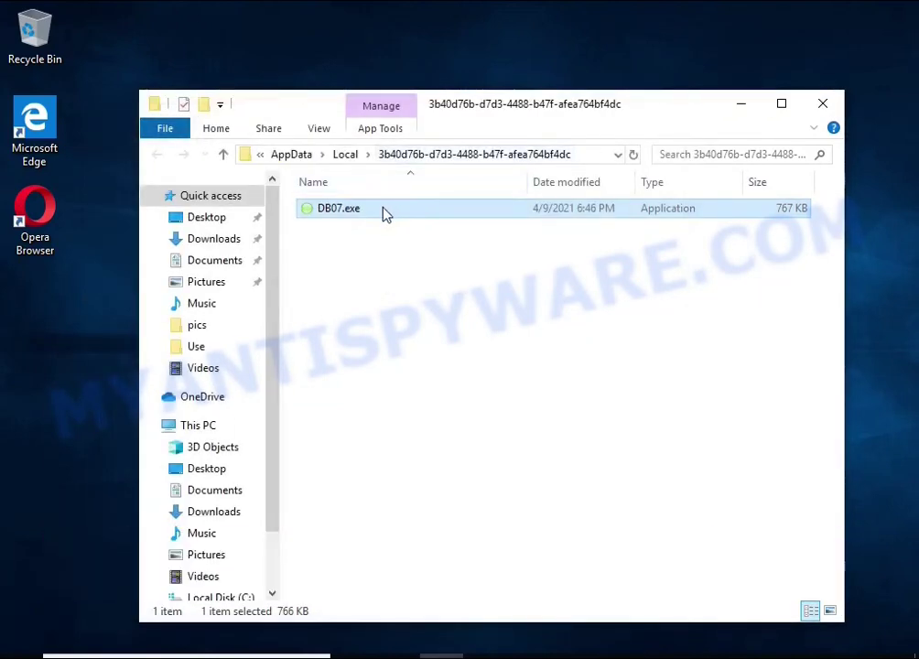
{"action": "right_click", "coordinate": [384, 213]}
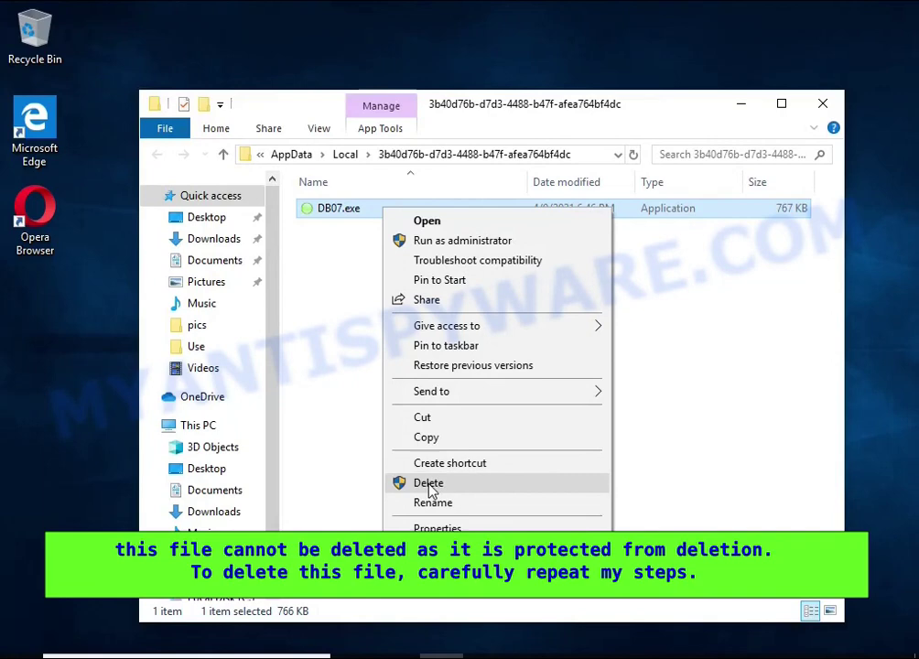
{"action": "left_click", "coordinate": [429, 483]}
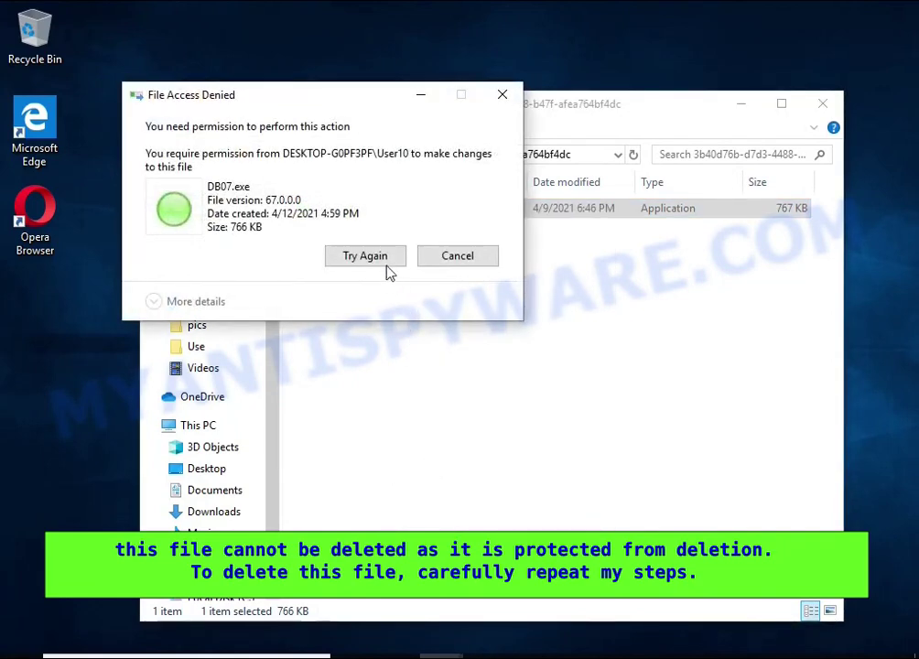
{"action": "key", "text": "Return"}
{"action": "left_click", "coordinate": [370, 262]}
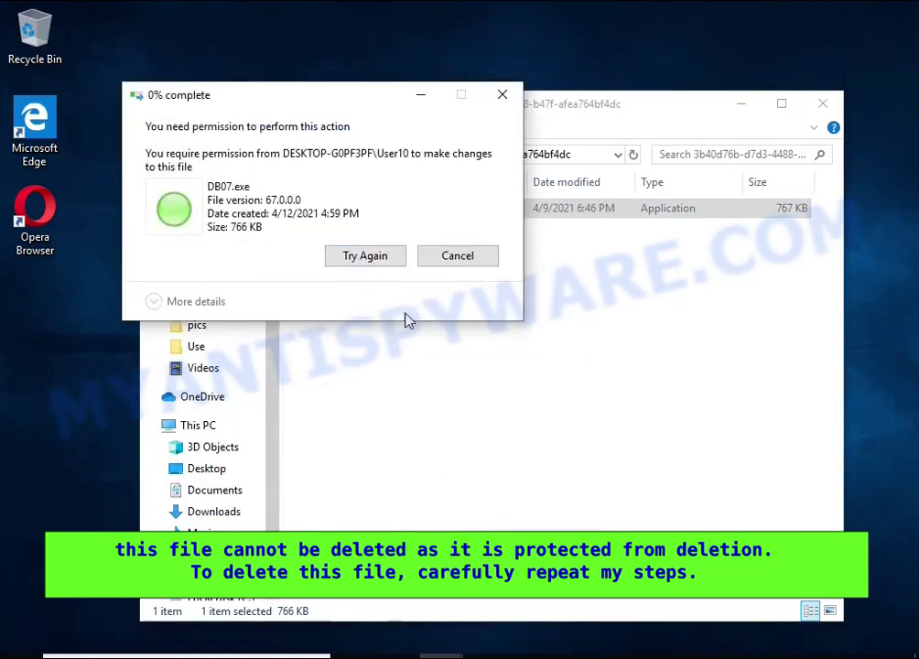
{"action": "left_click", "coordinate": [462, 266]}
- Open DB07.exe's Properties Security tab and its Advanced permission settings
{"action": "right_click", "coordinate": [377, 221]}
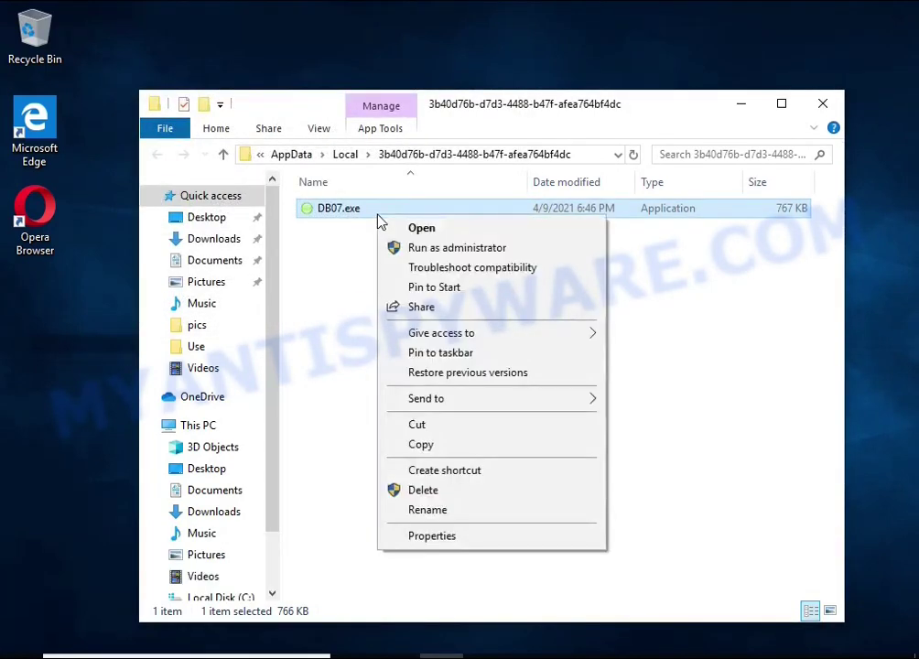
{"action": "left_click", "coordinate": [516, 543]}
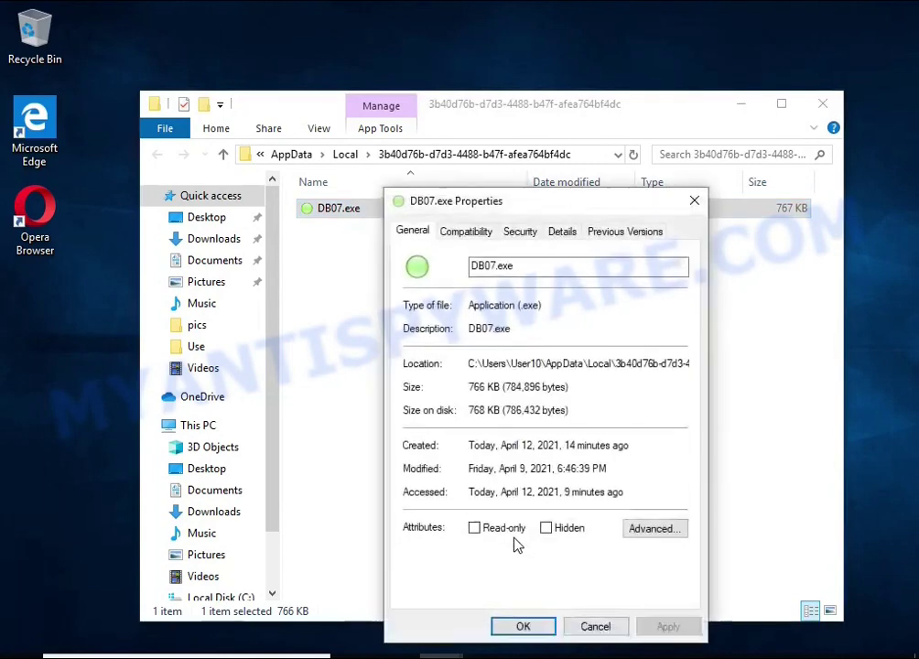
{"action": "left_click", "coordinate": [519, 235]}
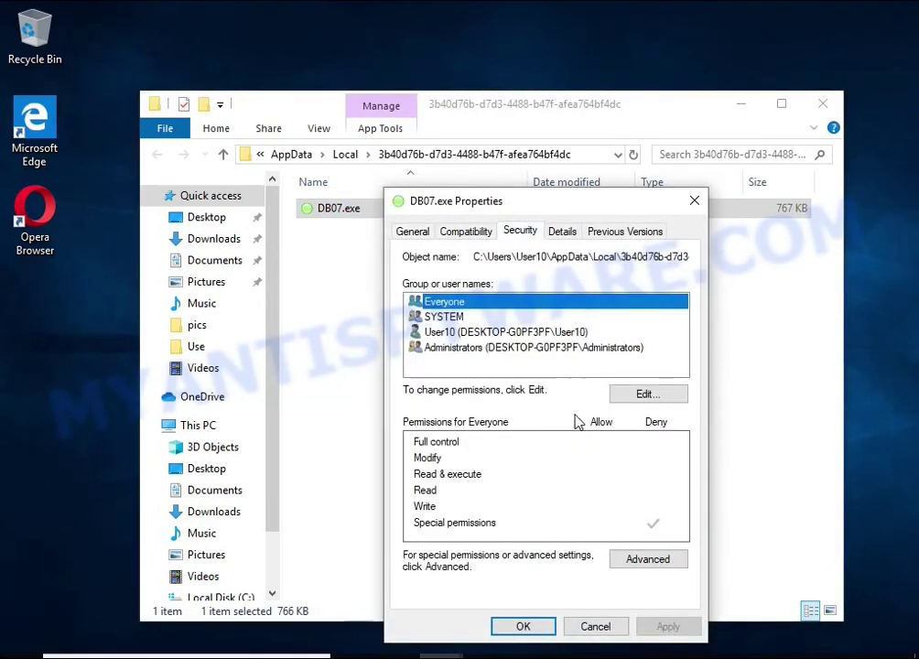
{"action": "left_click", "coordinate": [660, 561]}
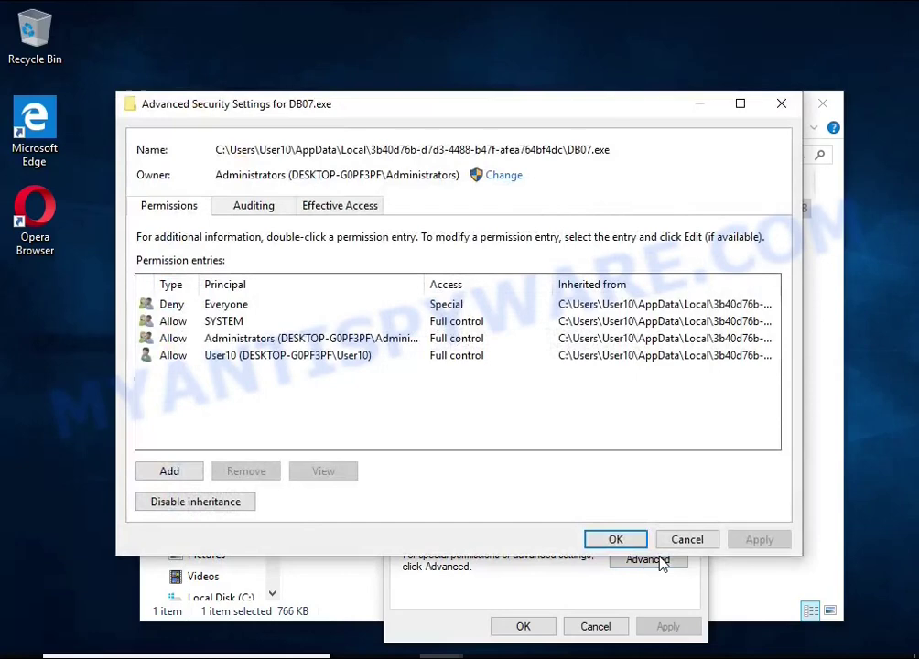
- Disable inheritance converting to explicit entries, remove the Everyone Deny entry, and apply
{"action": "left_click", "coordinate": [235, 513]}
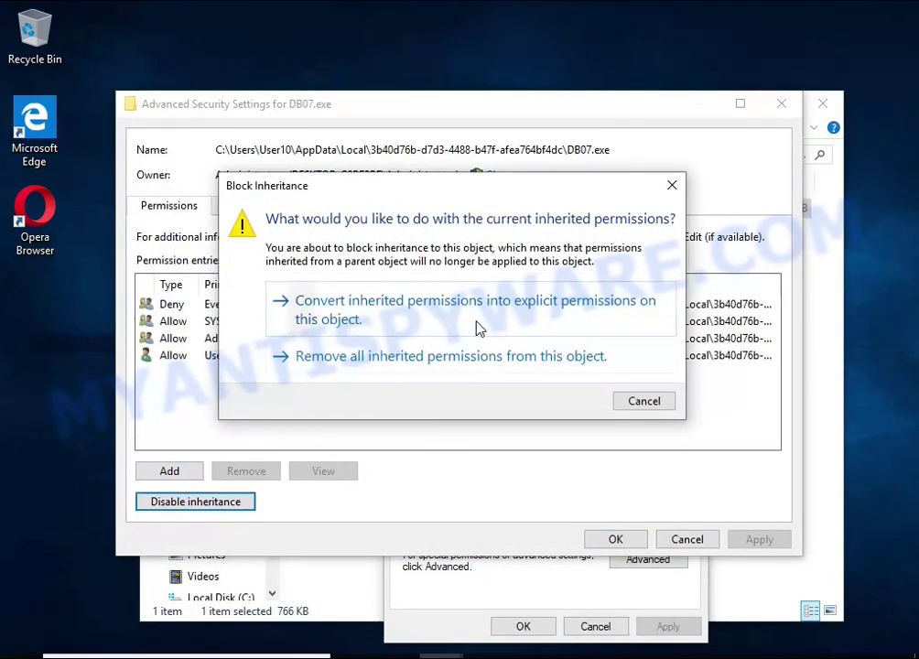
{"action": "left_click", "coordinate": [476, 327]}
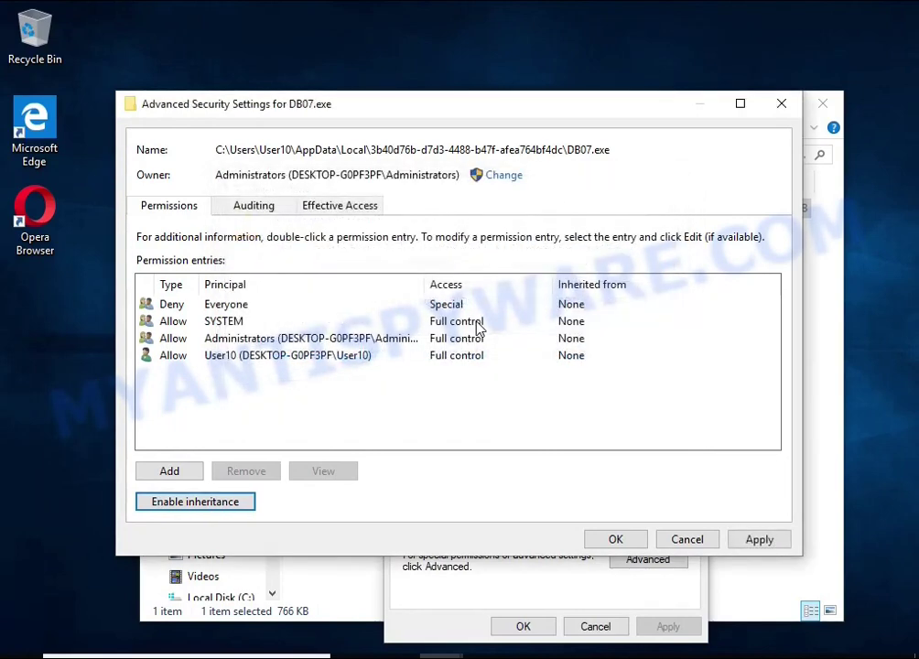
{"action": "left_click", "coordinate": [224, 307]}
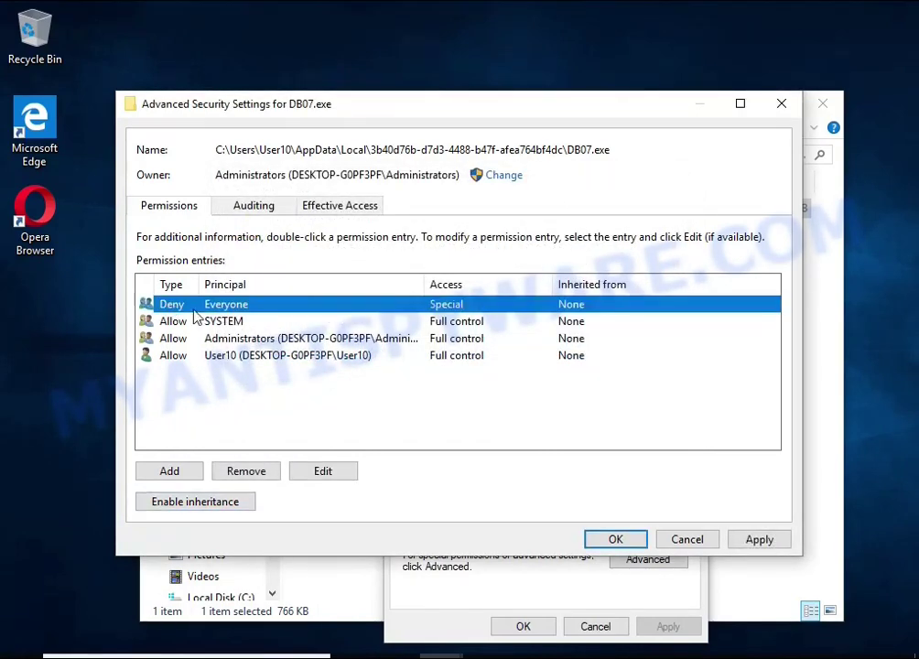
{"action": "left_click", "coordinate": [274, 477]}
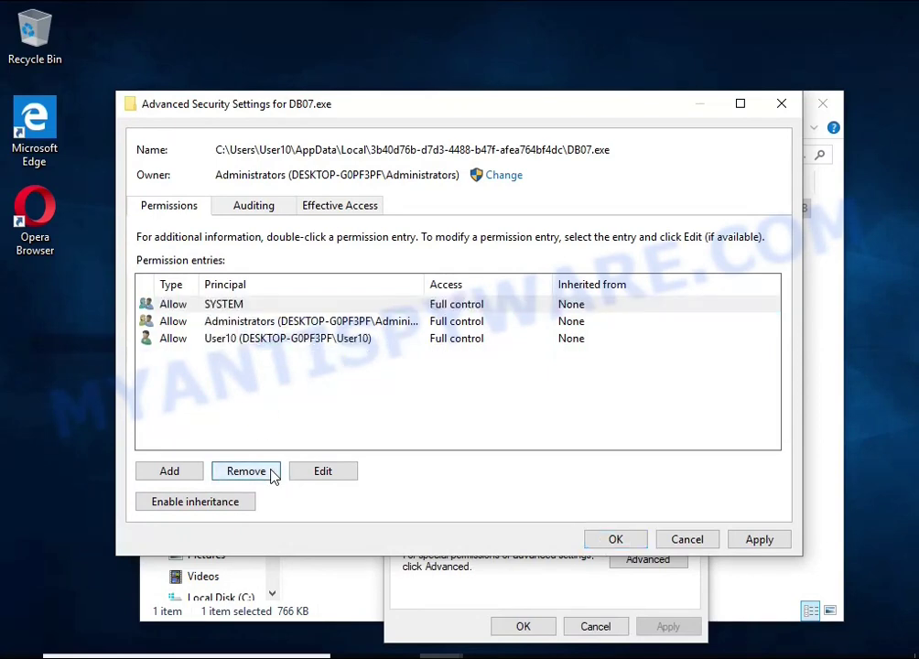
{"action": "left_click", "coordinate": [616, 539]}
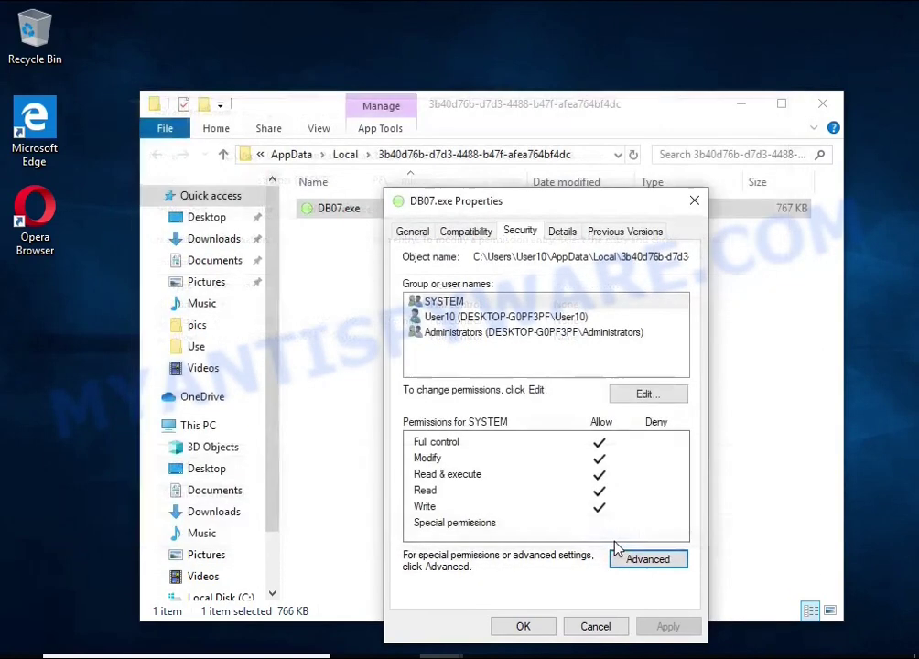
{"action": "left_click", "coordinate": [524, 626]}
- Delete DB07.exe from its AppData folder
{"action": "right_click", "coordinate": [352, 209]}
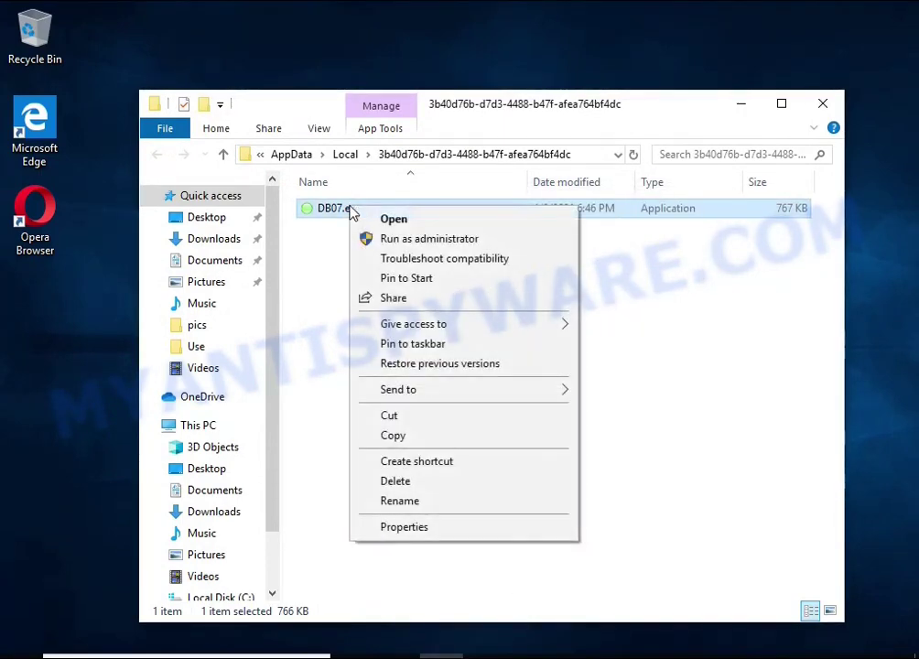
{"action": "left_click", "coordinate": [445, 483]}
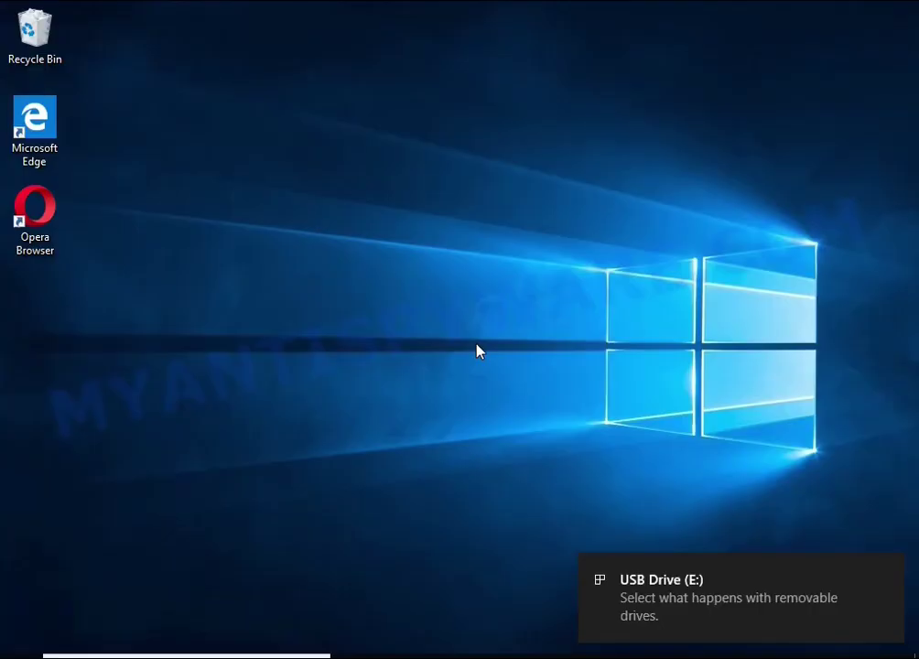
- Launch decrypt_STOPDjvu.exe from the USB drive, accept its prompts, and disable the active malware
{"action": "left_click", "coordinate": [683, 602]}
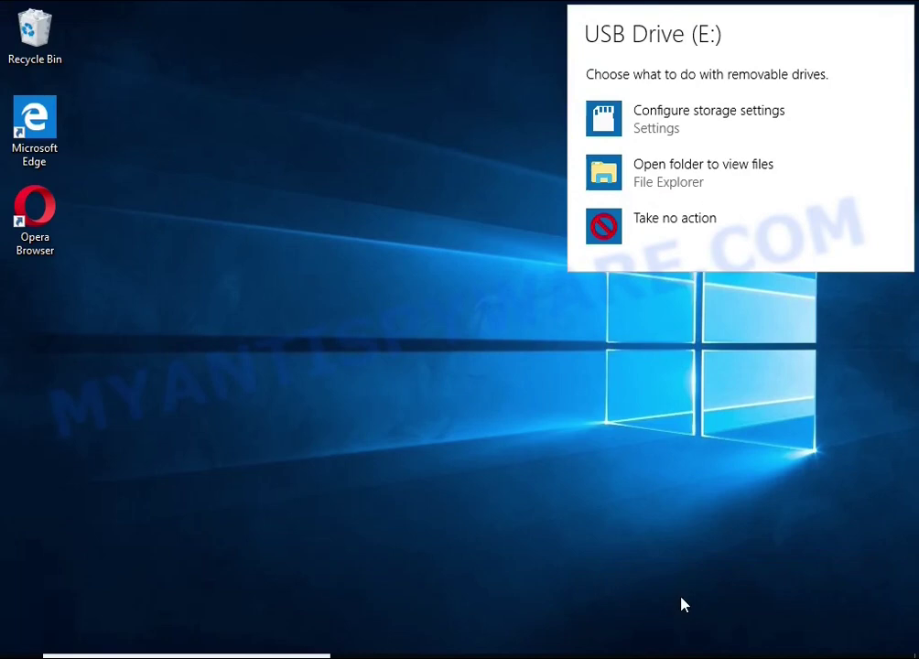
{"action": "left_click", "coordinate": [688, 176]}
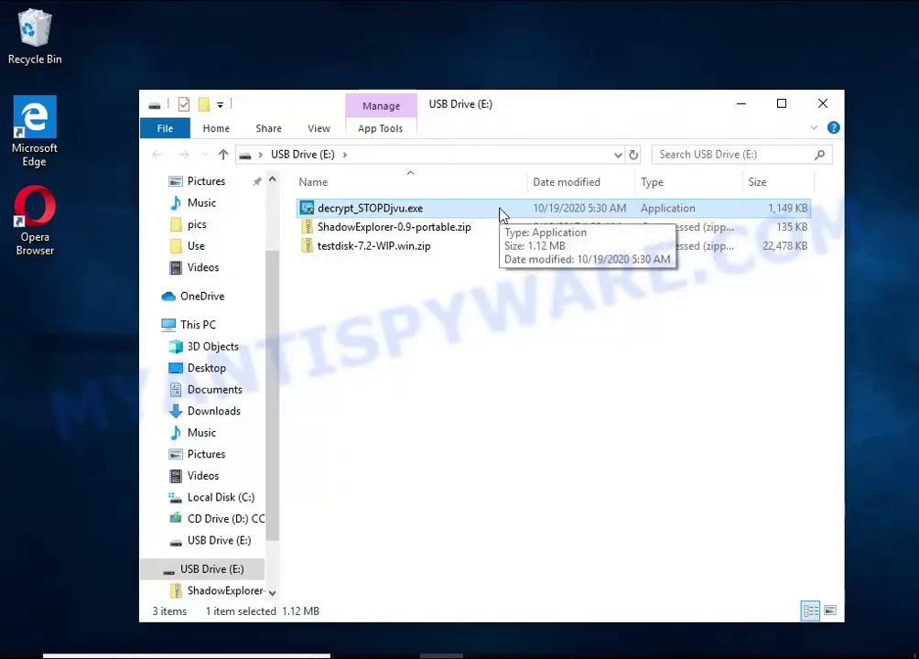
{"action": "double_click", "coordinate": [501, 213]}
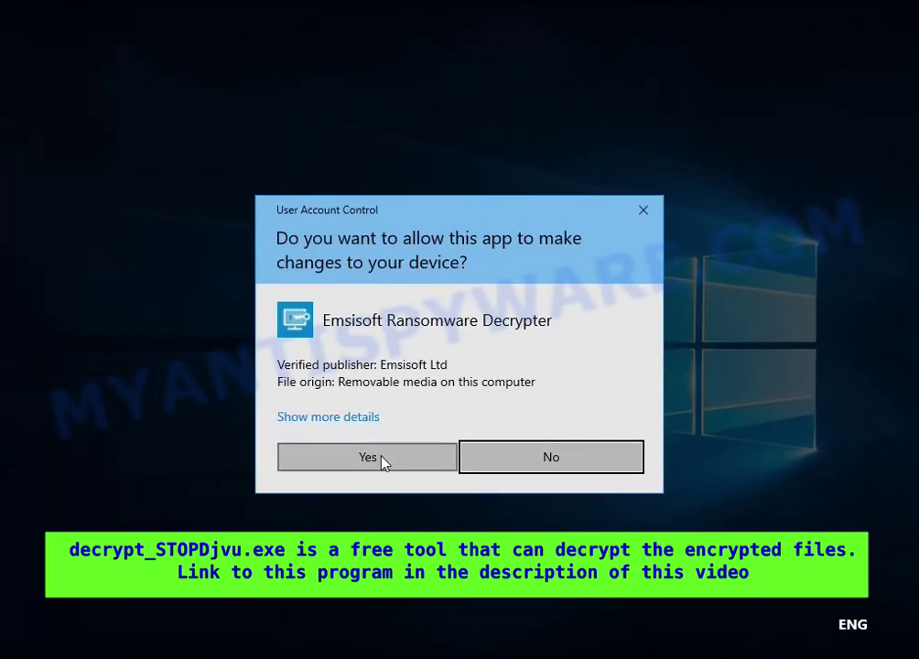
{"action": "left_click", "coordinate": [383, 460]}
{"action": "left_click", "coordinate": [279, 223]}
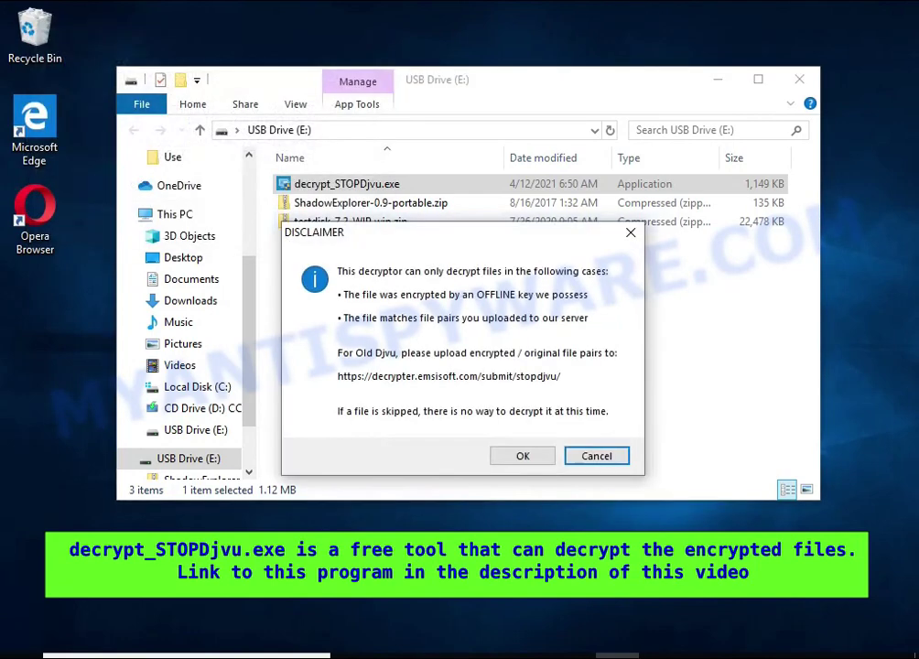
{"action": "left_click", "coordinate": [525, 458]}
{"action": "left_click", "coordinate": [521, 421]}
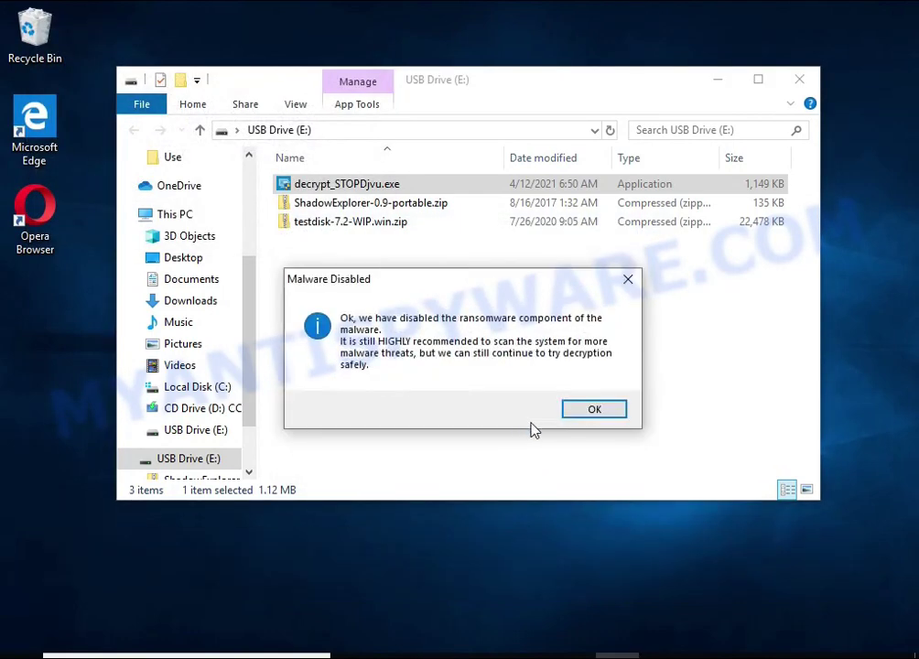
{"action": "left_click", "coordinate": [575, 411]}
- Remove C:\ and E:\ from the decryptor's folder list
{"action": "left_click", "coordinate": [718, 80]}
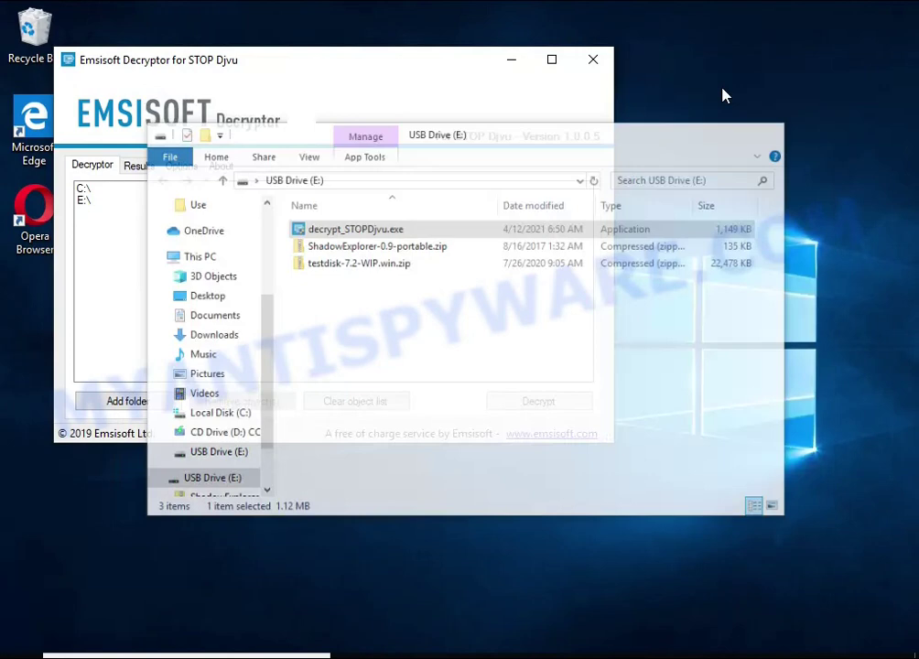
{"action": "left_click_drag", "start_coordinate": [351, 65], "coordinate": [501, 127]}
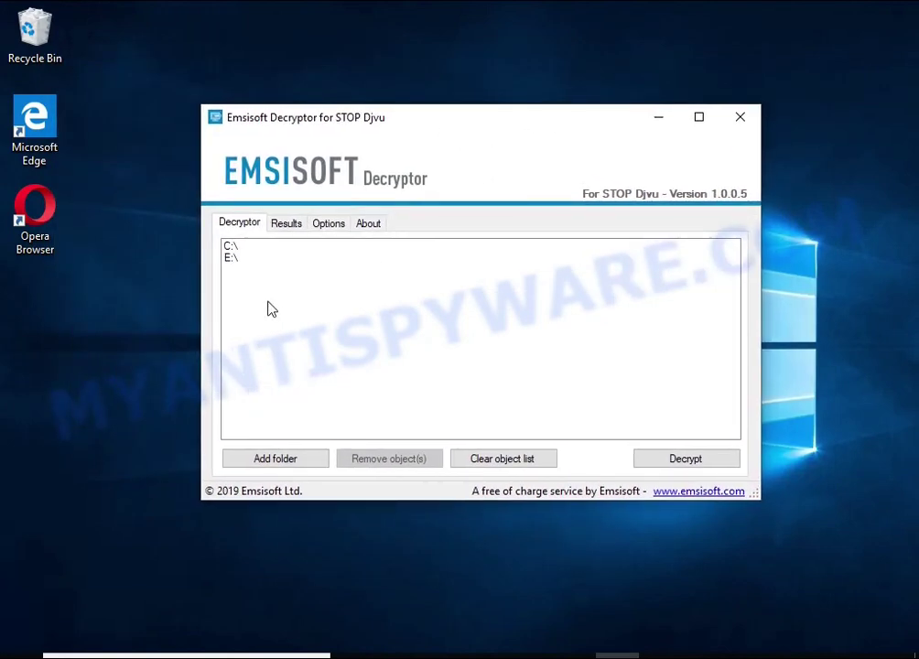
{"action": "left_click", "coordinate": [245, 247]}
{"action": "left_click", "coordinate": [364, 460]}
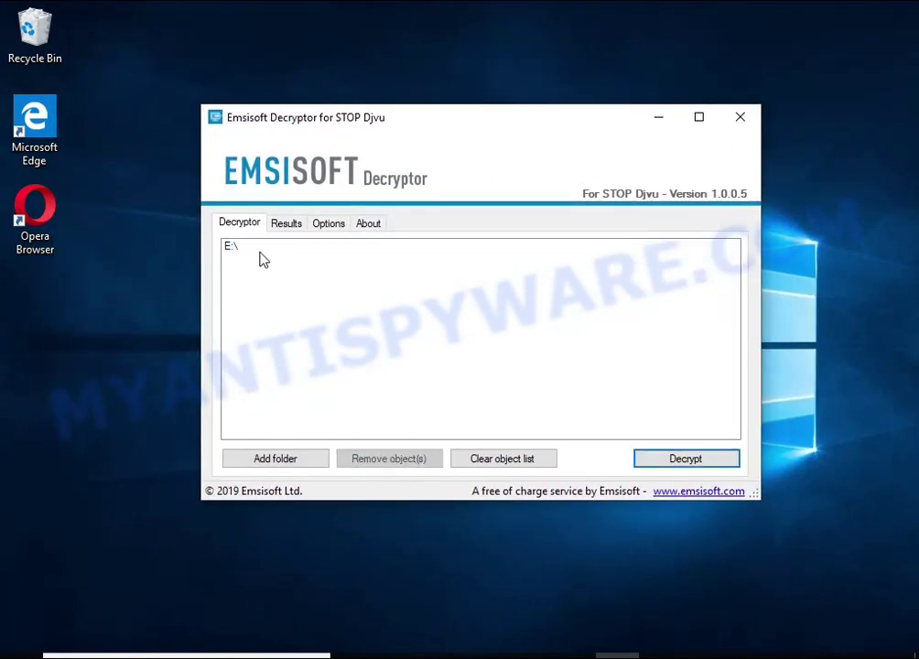
{"action": "left_click", "coordinate": [259, 247]}
{"action": "left_click", "coordinate": [361, 459]}
- Add the Documents and Pictures folders and start decrypting them
{"action": "left_click", "coordinate": [277, 459]}
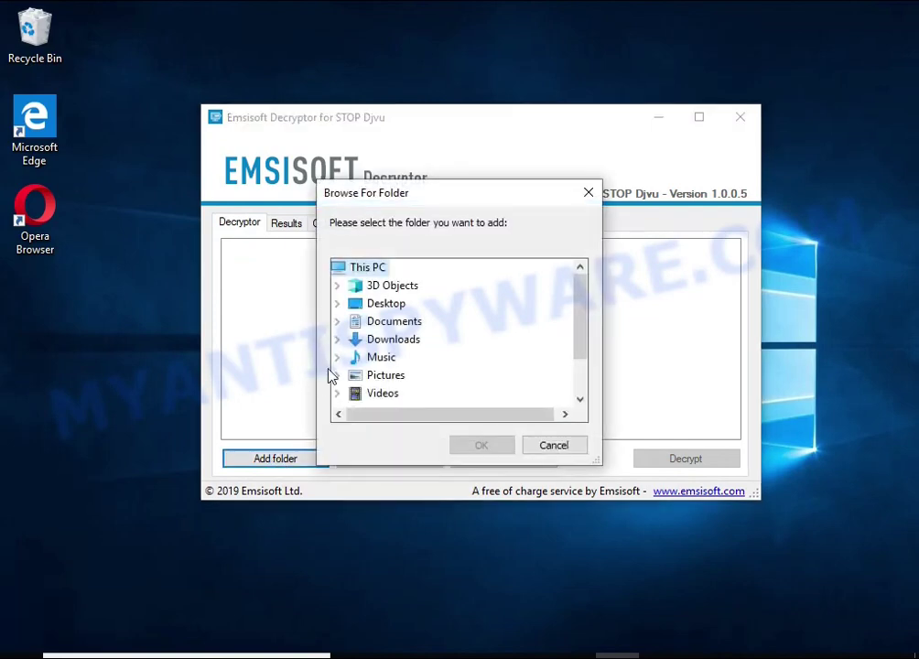
{"action": "left_click", "coordinate": [393, 322]}
{"action": "left_click", "coordinate": [486, 447]}
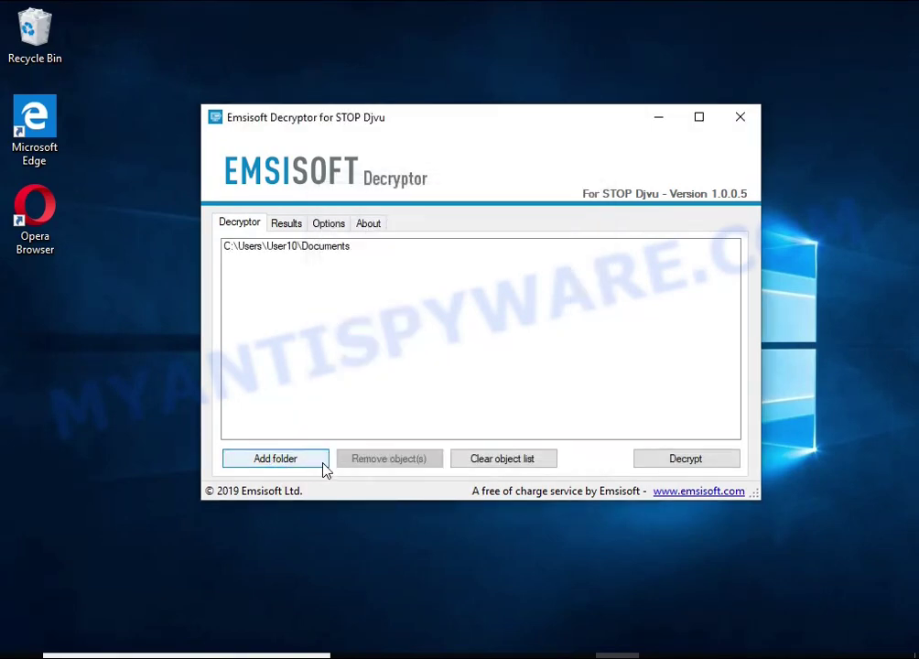
{"action": "left_click", "coordinate": [322, 467]}
{"action": "double_click", "coordinate": [386, 373]}
{"action": "left_click", "coordinate": [486, 451]}
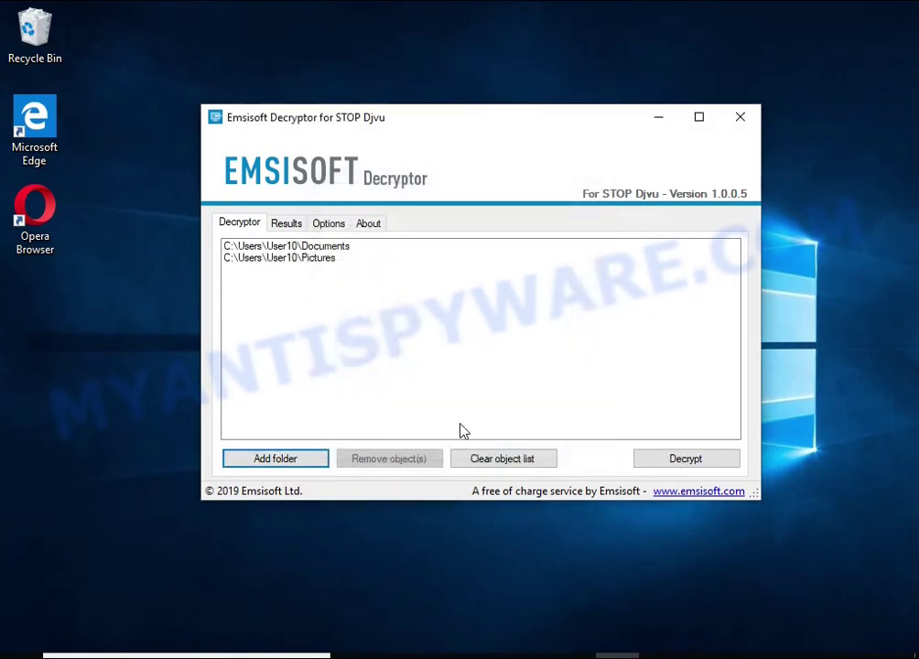
{"action": "left_click", "coordinate": [299, 247]}
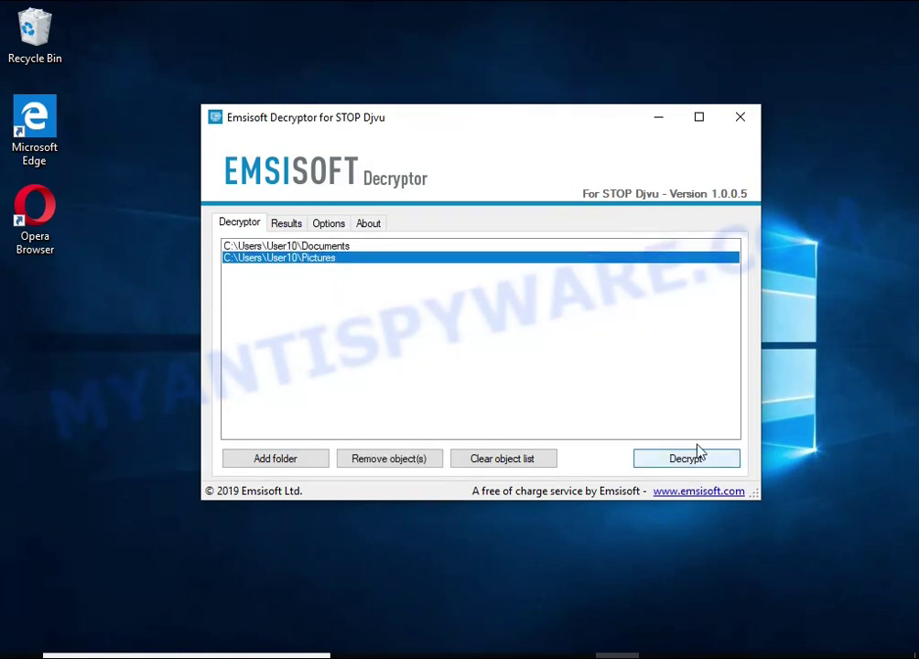
{"action": "left_click", "coordinate": [669, 466]}
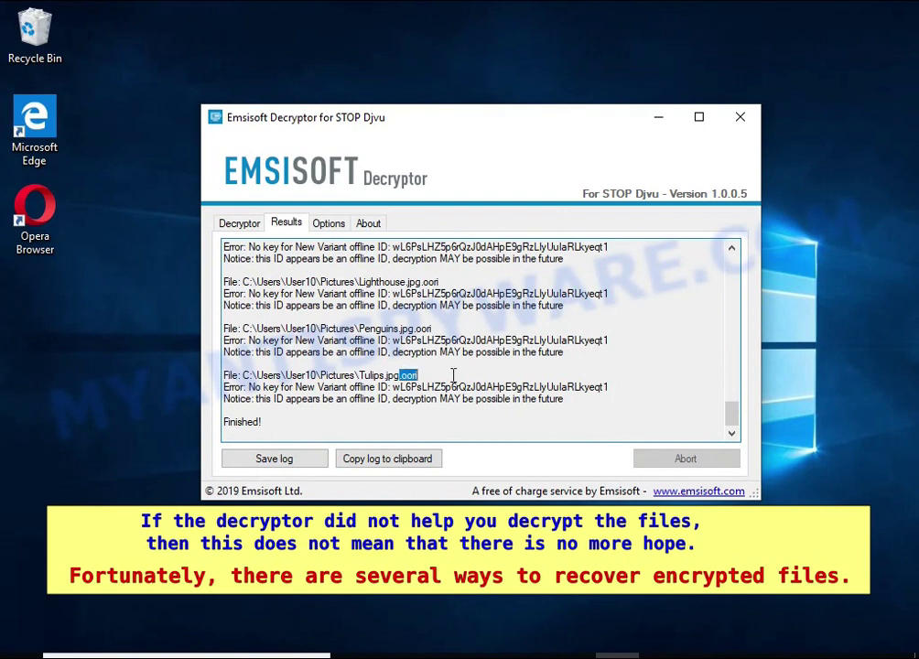
- Highlight the offline ID and the future-decryption notice in the decryptor's results
{"action": "double_click", "coordinate": [546, 388]}
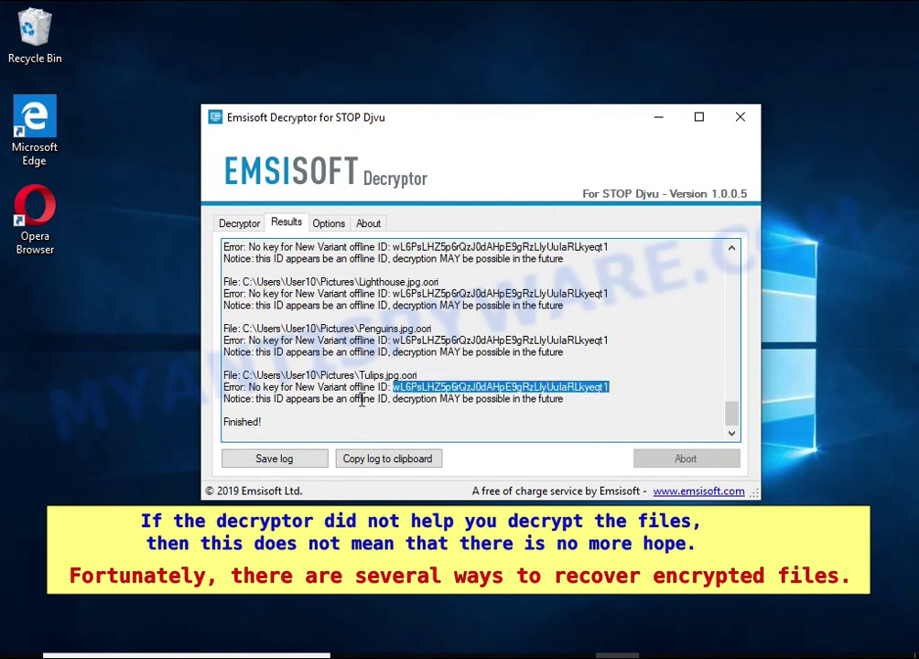
{"action": "double_click", "coordinate": [417, 399]}
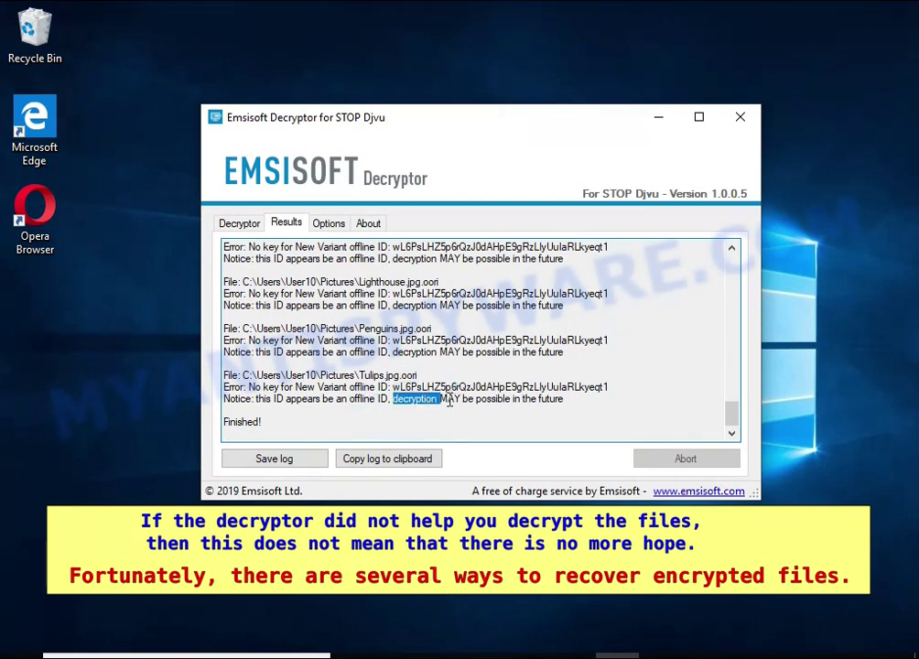
{"action": "double_click", "coordinate": [450, 400]}
{"action": "double_click", "coordinate": [495, 401]}
{"action": "double_click", "coordinate": [550, 399]}
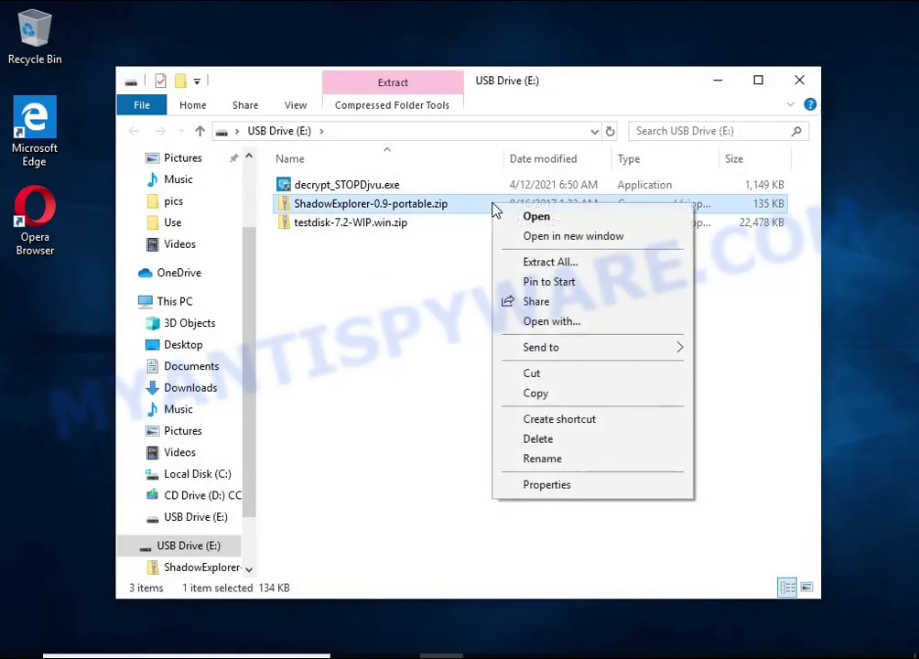
- Unzip ShadowExplorer-0.9-portable to its default folder and run ShadowExplorerPortable.exe from ShadowExplorerPortable-0.9
{"action": "left_click", "coordinate": [602, 263]}
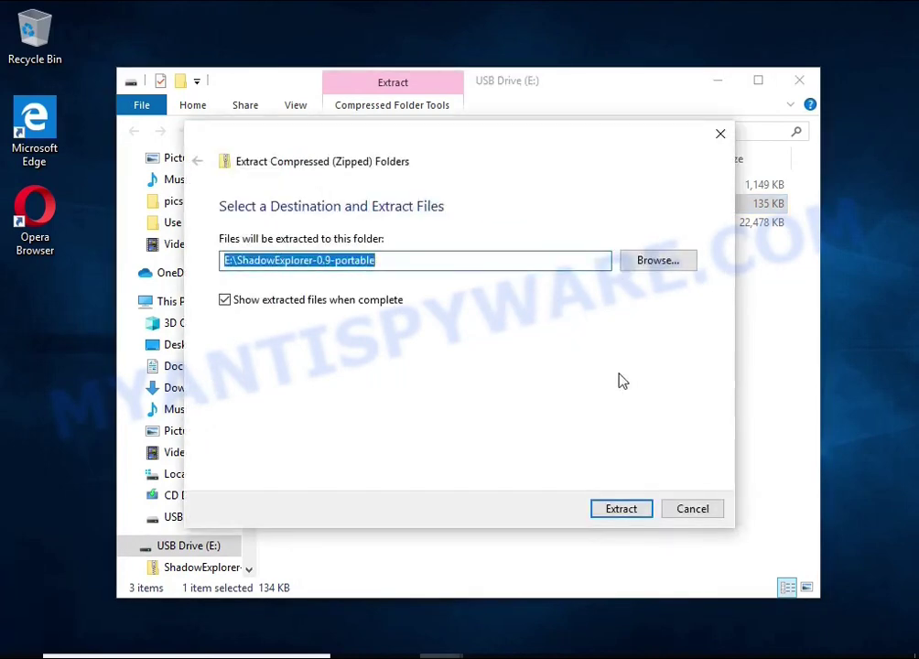
{"action": "left_click", "coordinate": [634, 513]}
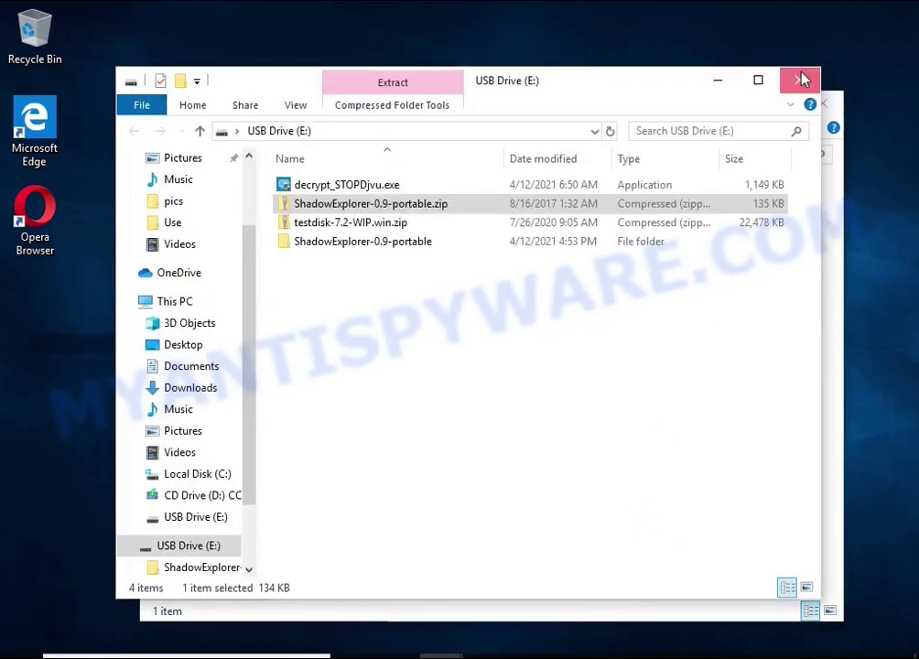
{"action": "left_click", "coordinate": [800, 80]}
{"action": "double_click", "coordinate": [483, 217]}
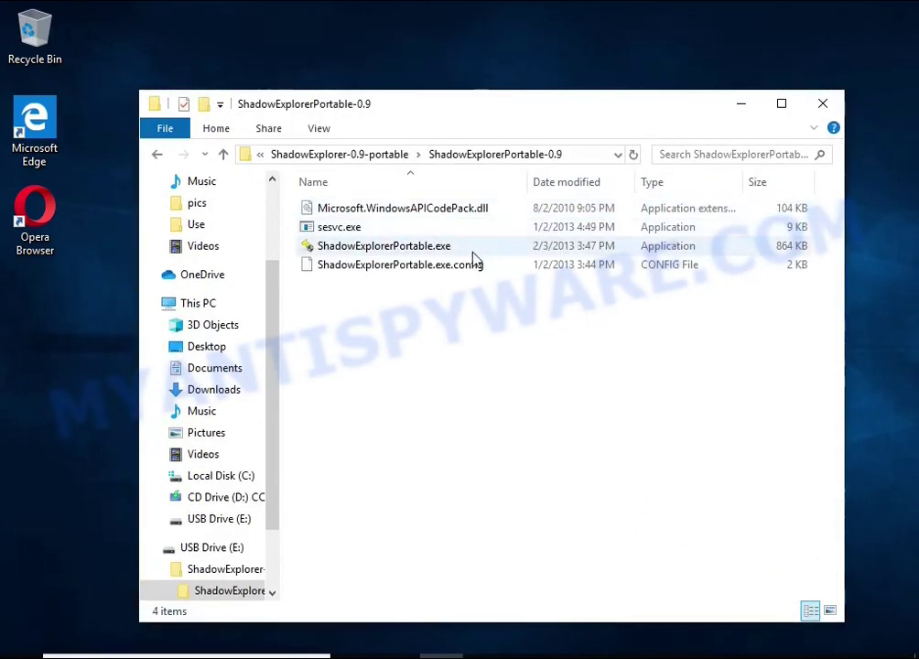
{"action": "double_click", "coordinate": [481, 247]}
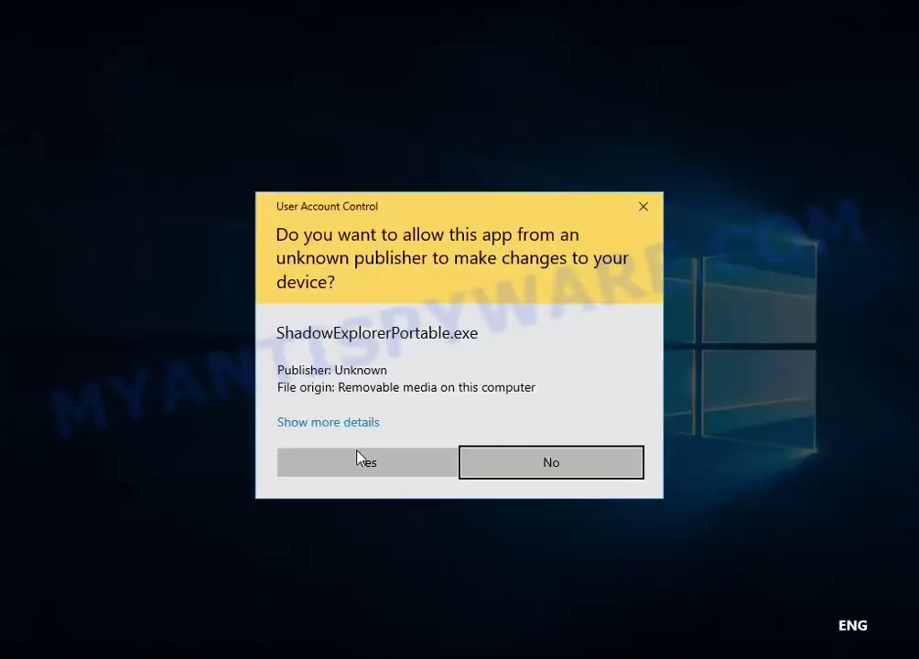
- Switch ShadowExplorer to the 5:40:04 PM snapshot and browse to Users > User10 > Documents
{"action": "left_click", "coordinate": [358, 455]}
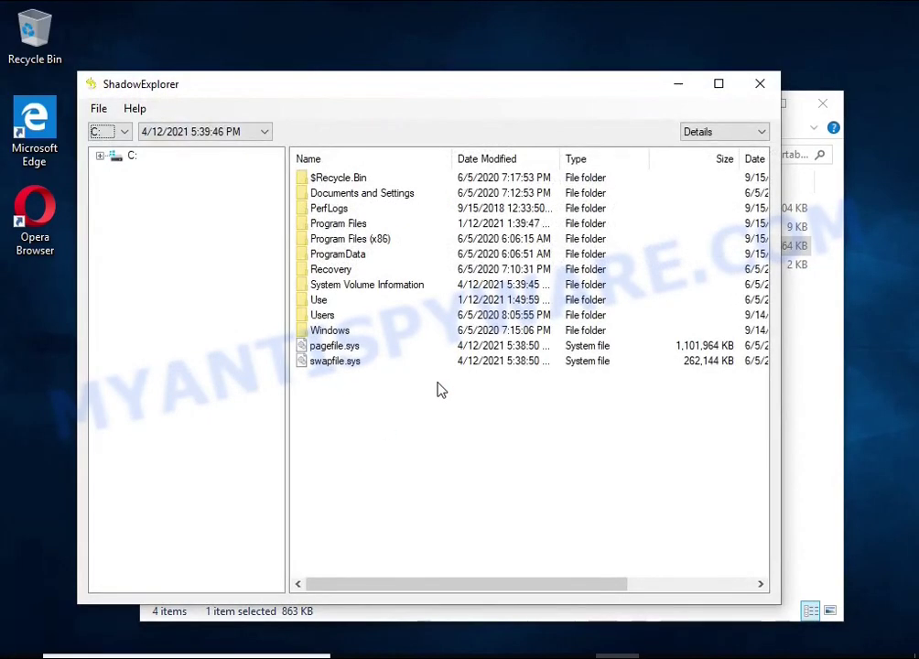
{"action": "left_click", "coordinate": [124, 132]}
{"action": "left_click", "coordinate": [179, 133]}
{"action": "left_click", "coordinate": [188, 160]}
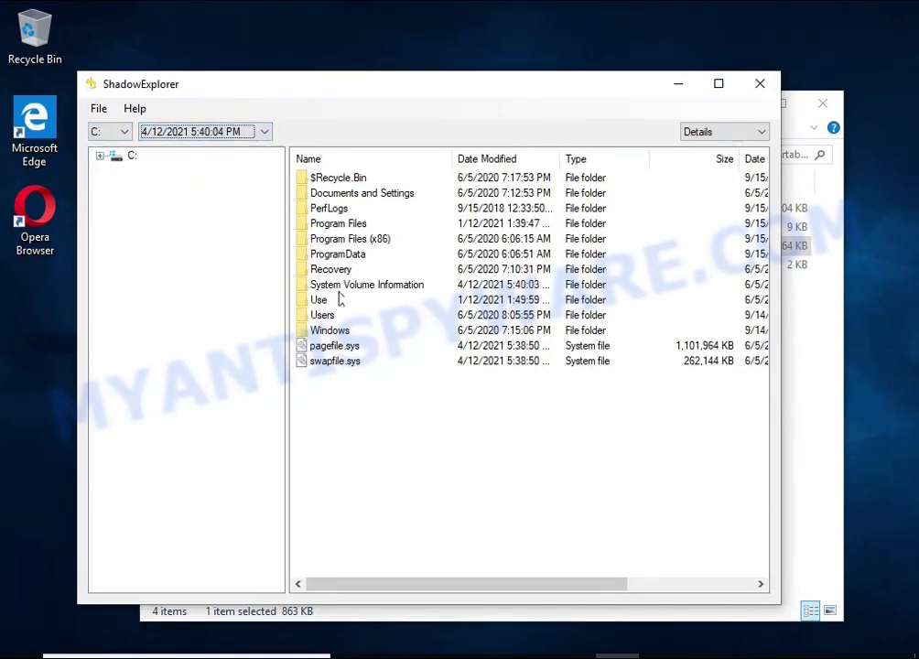
{"action": "double_click", "coordinate": [325, 315]}
{"action": "double_click", "coordinate": [312, 239]}
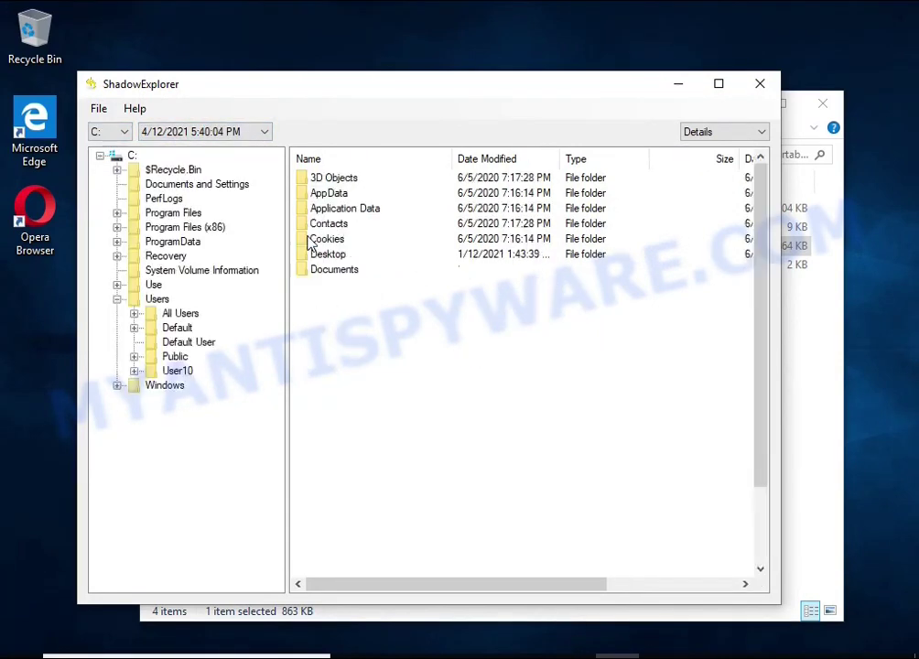
{"action": "double_click", "coordinate": [329, 270]}
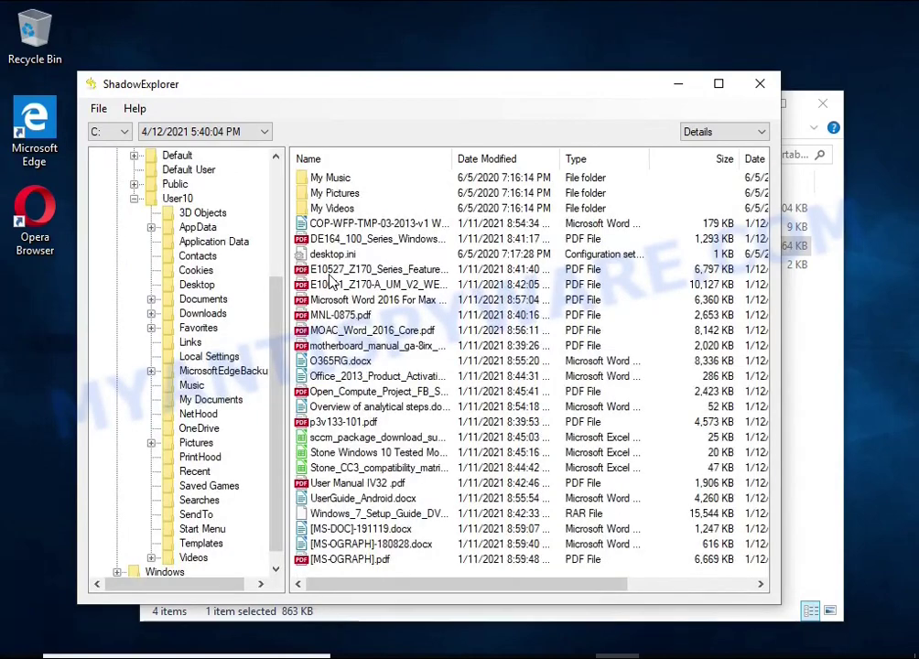
- Export the Microsoft Word 2016 PDF to the USB drive
{"action": "left_click", "coordinate": [332, 271]}
{"action": "left_click", "coordinate": [336, 299]}
{"action": "left_click", "coordinate": [340, 345]}
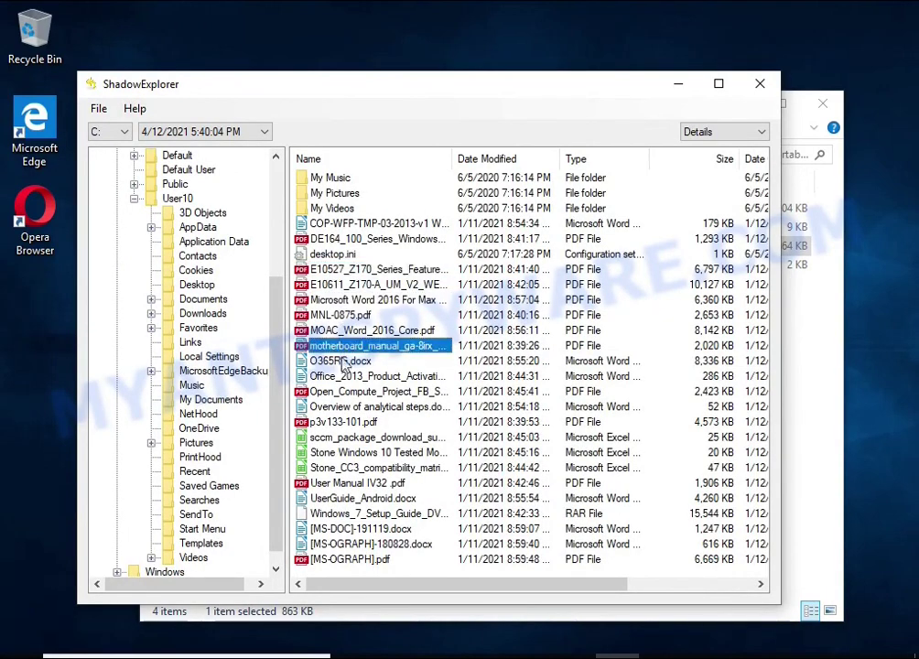
{"action": "left_click", "coordinate": [335, 316]}
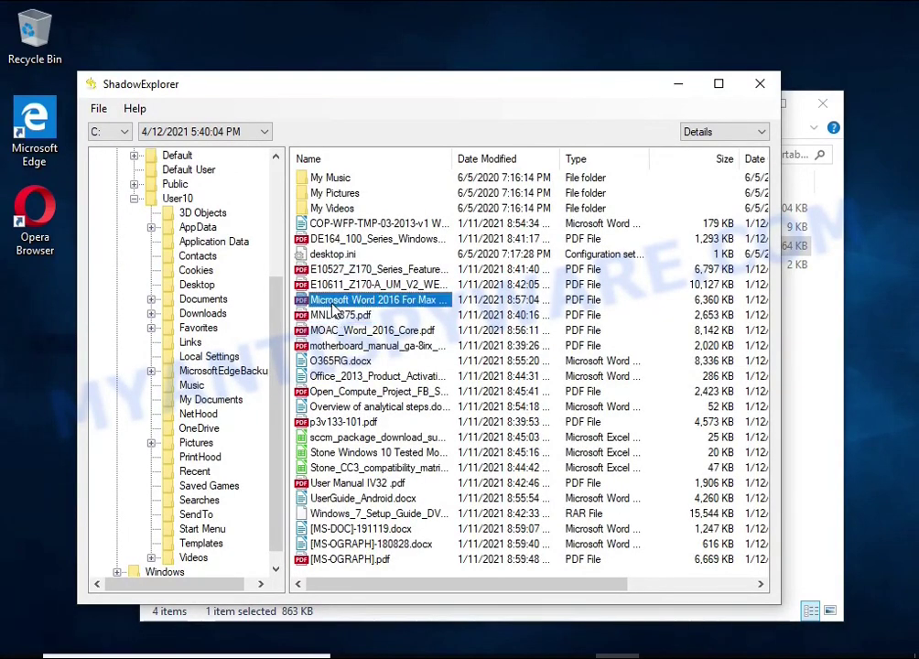
{"action": "right_click", "coordinate": [348, 301]}
{"action": "left_click", "coordinate": [385, 314]}
{"action": "left_click", "coordinate": [400, 359]}
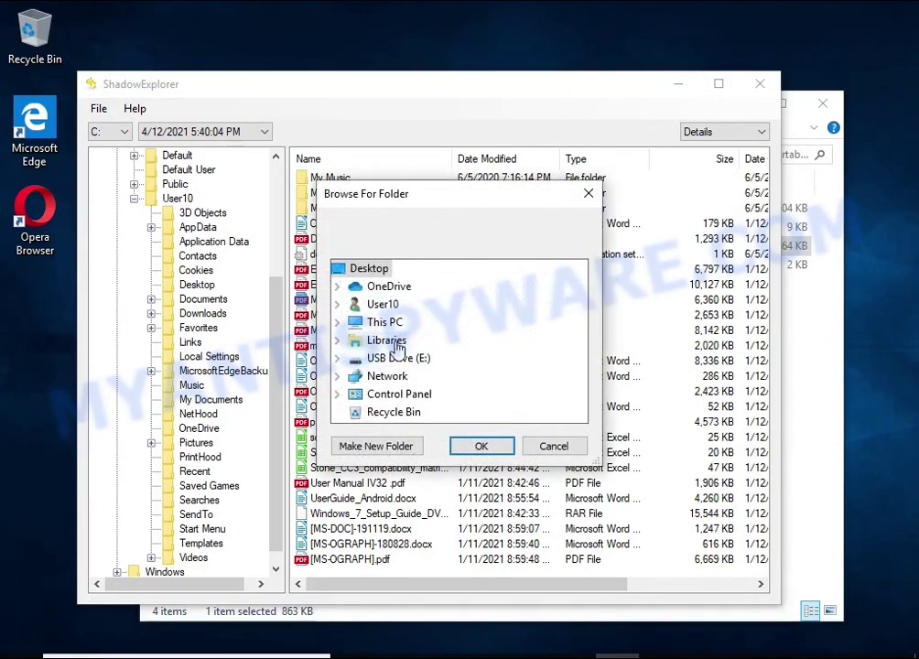
{"action": "left_click", "coordinate": [480, 446]}
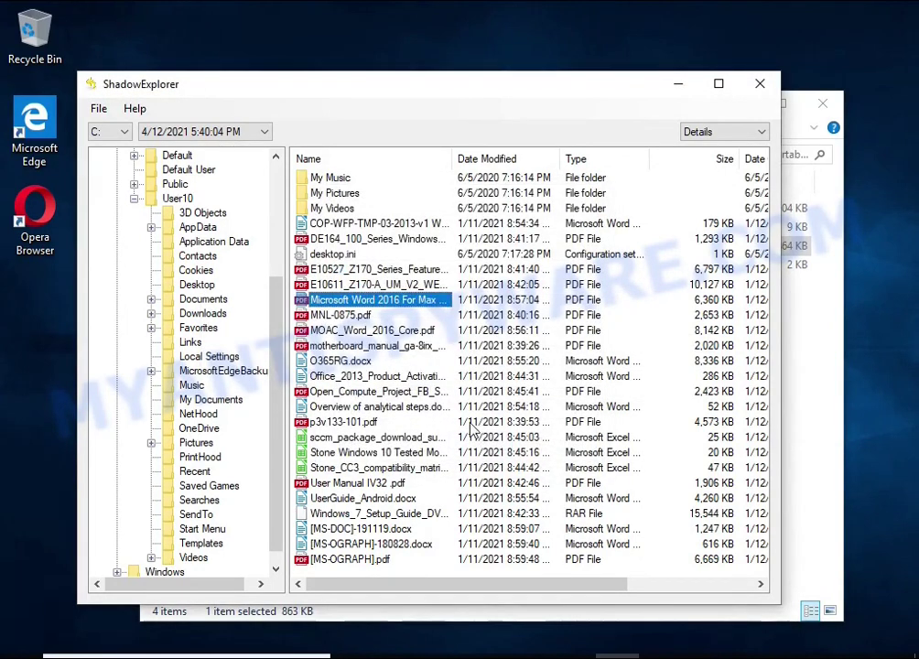
- Export UserGuide_Android.docx to the USB drive
{"action": "left_click_drag", "start_coordinate": [325, 300], "coordinate": [344, 513]}
{"action": "left_click", "coordinate": [340, 499]}
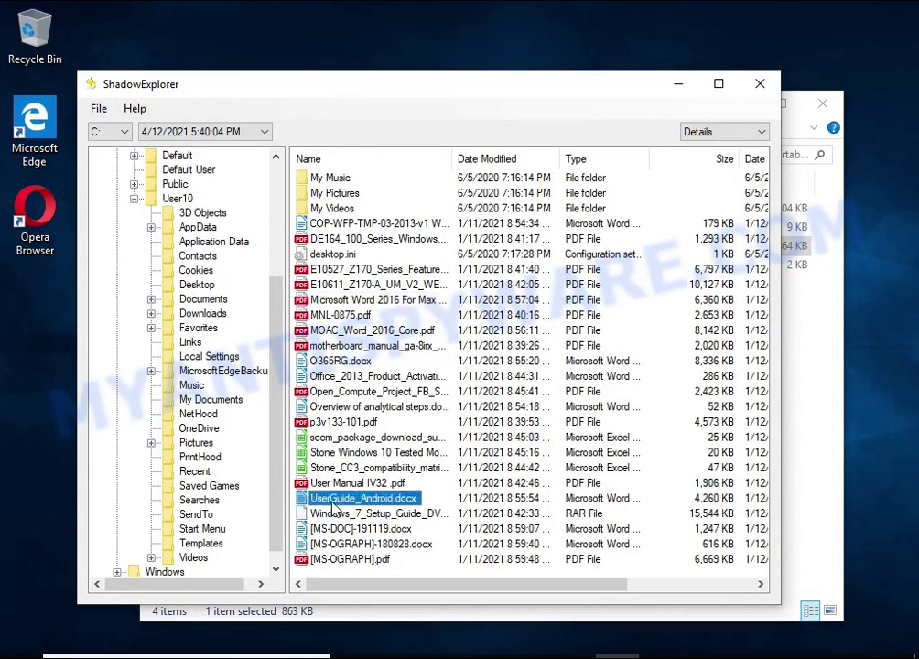
{"action": "right_click", "coordinate": [341, 499]}
{"action": "left_click", "coordinate": [378, 511]}
{"action": "left_click", "coordinate": [482, 446]}
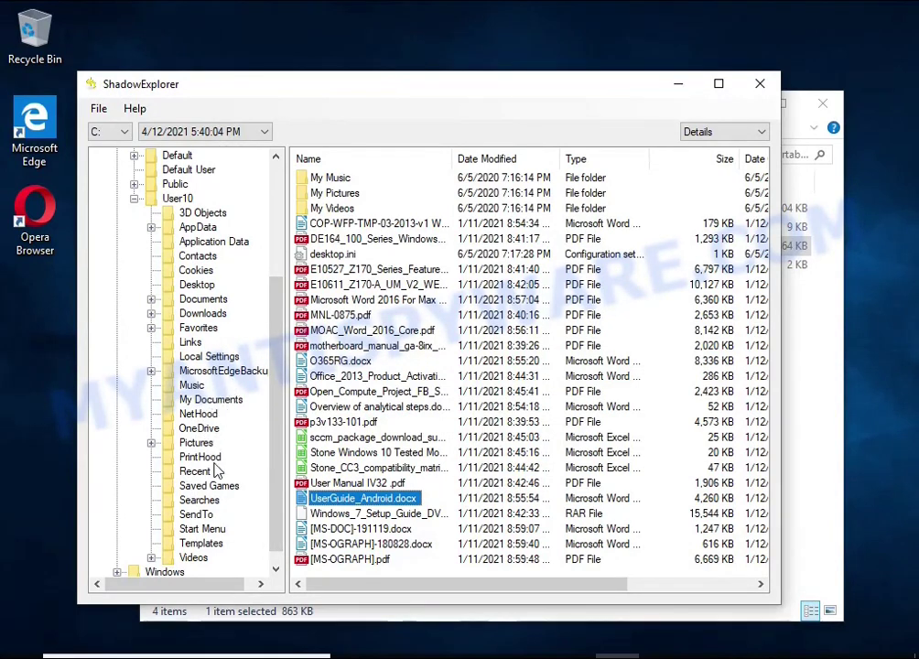
- Export Chrysanthemum.jpg and Desert.jpg from Pictures to the USB drive, then close ShadowExplorer
{"action": "left_click", "coordinate": [196, 443]}
{"action": "left_click", "coordinate": [327, 286]}
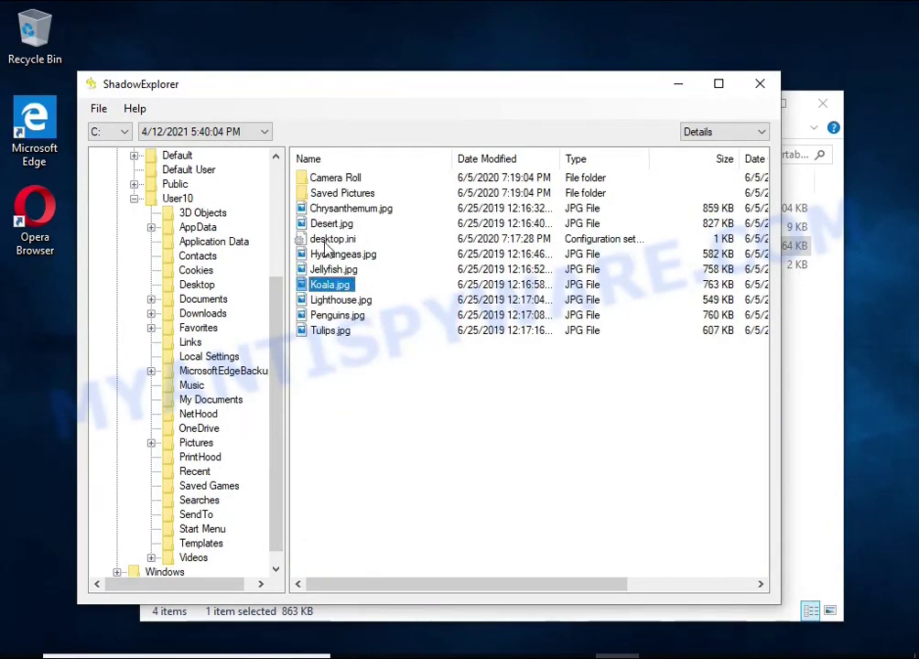
{"action": "left_click", "coordinate": [339, 208]}
{"action": "right_click", "coordinate": [332, 208]}
{"action": "left_click", "coordinate": [373, 222]}
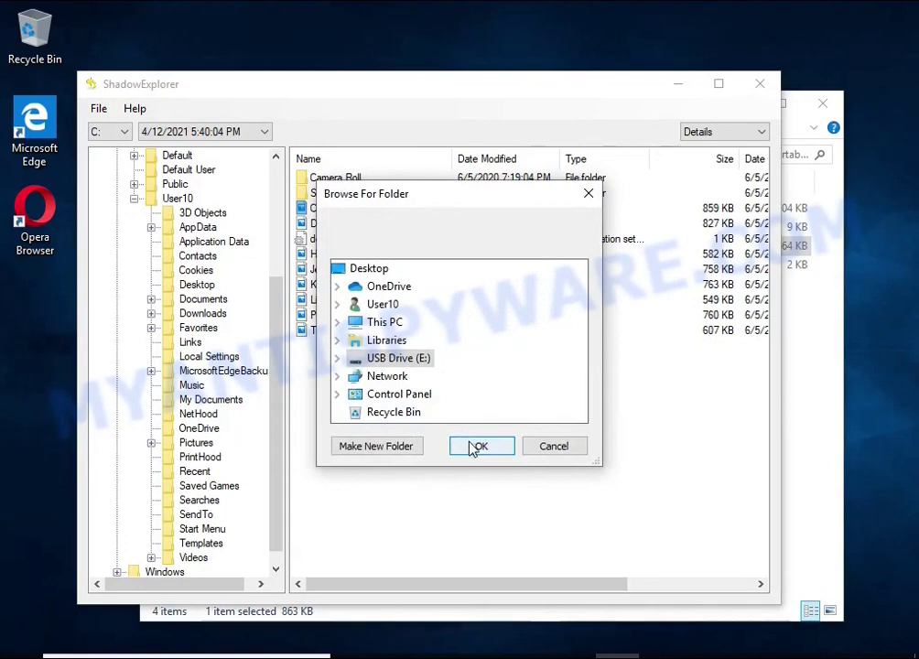
{"action": "left_click", "coordinate": [473, 448]}
{"action": "right_click", "coordinate": [313, 228]}
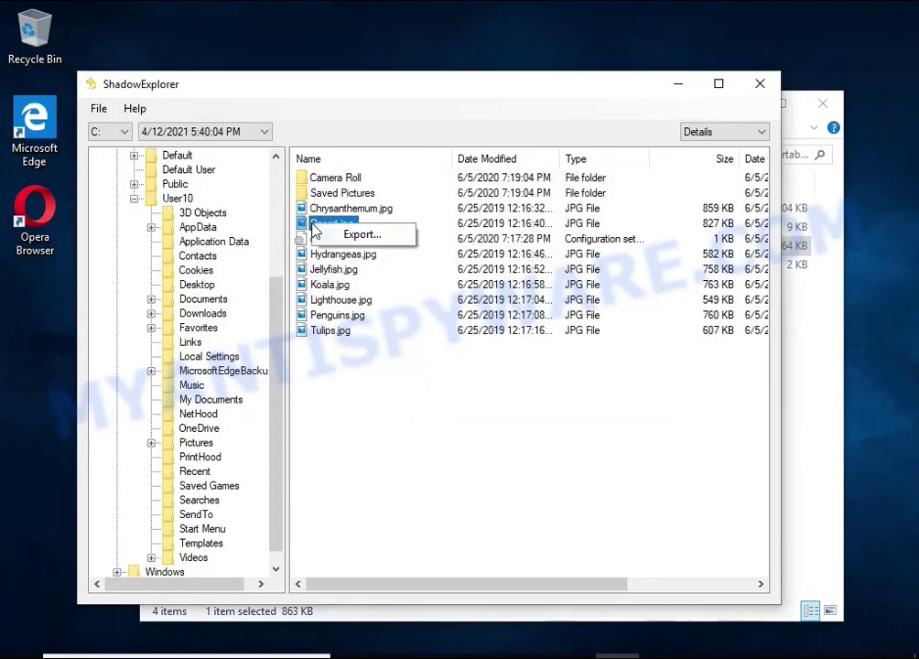
{"action": "left_click", "coordinate": [375, 237]}
{"action": "left_click", "coordinate": [475, 446]}
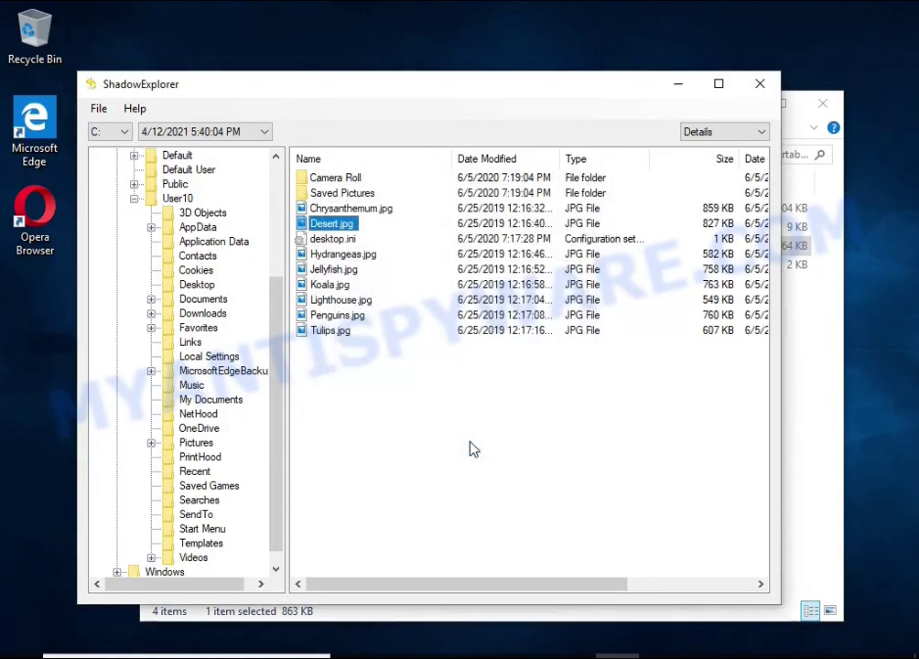
{"action": "left_click", "coordinate": [759, 85]}
- Open UserGuide_Android.docx from the USB drive and scroll through it to verify it
{"action": "left_click", "coordinate": [217, 549]}
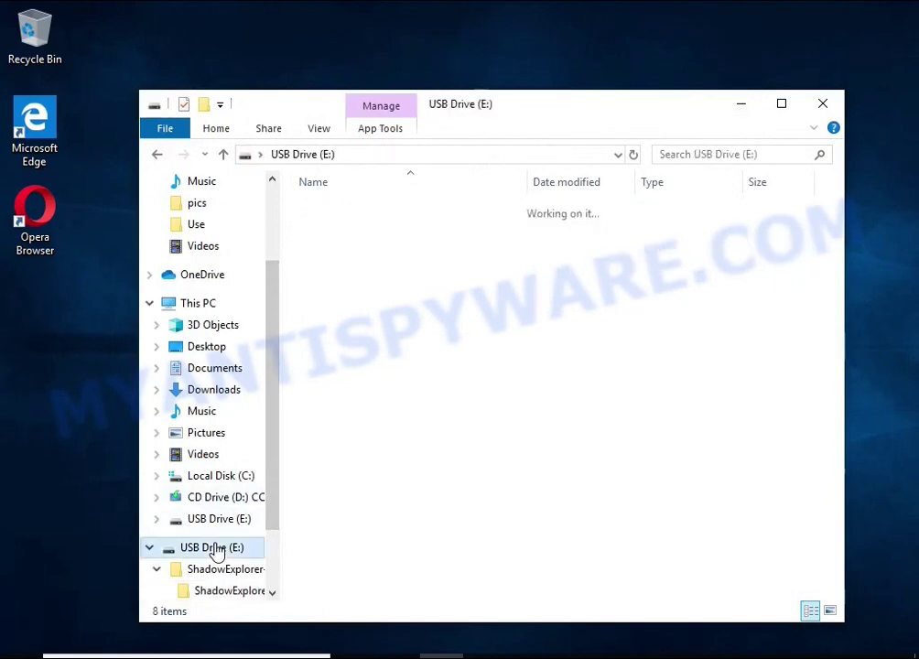
{"action": "left_click", "coordinate": [391, 227]}
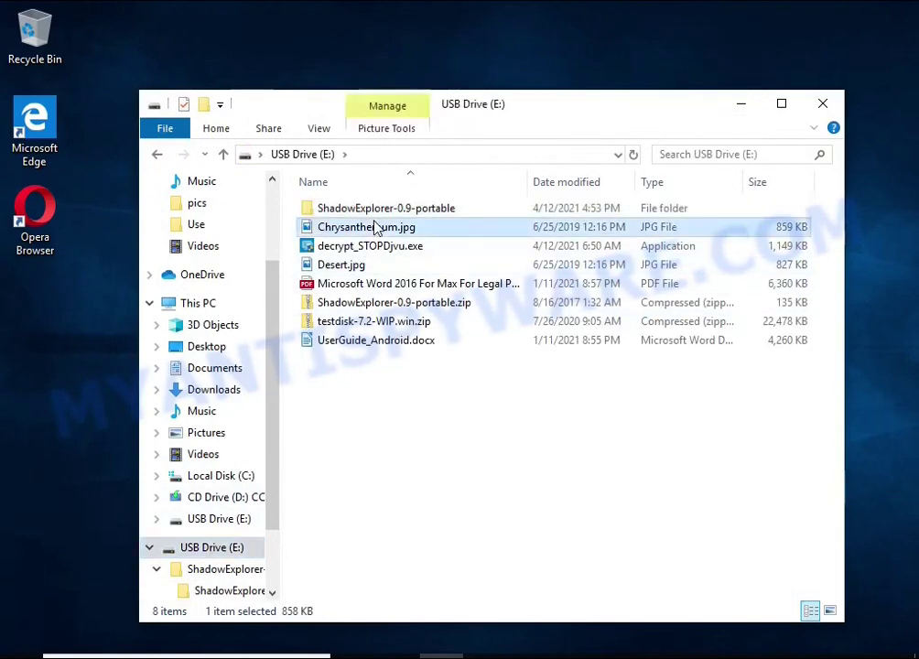
{"action": "left_click", "coordinate": [387, 268]}
{"action": "left_click", "coordinate": [422, 284]}
{"action": "double_click", "coordinate": [400, 343]}
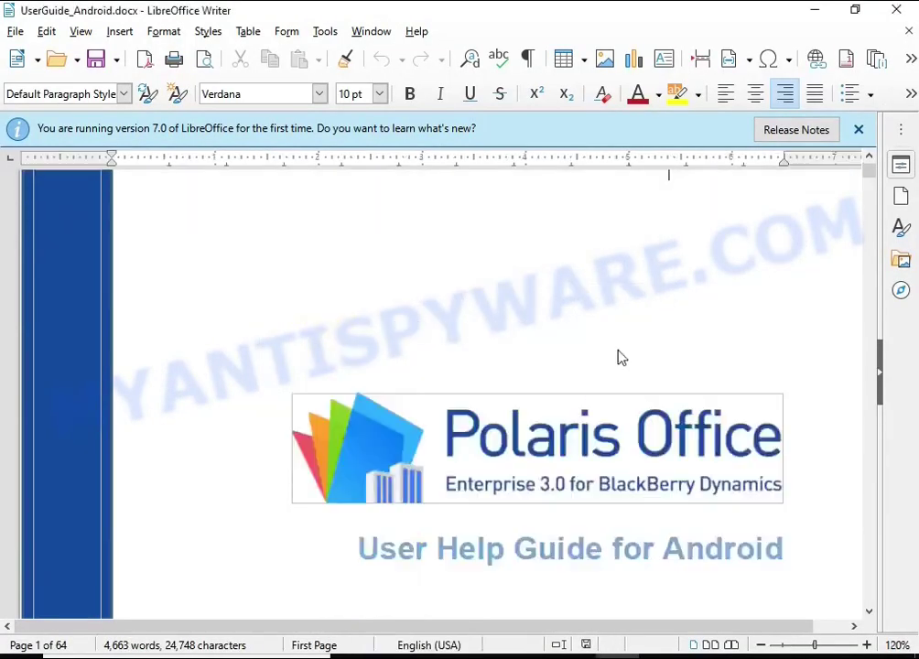
{"action": "scroll", "coordinate": [618, 357], "scroll_direction": "down", "scroll_amount": 5}
{"action": "scroll", "coordinate": [582, 348], "scroll_direction": "down", "scroll_amount": 5}
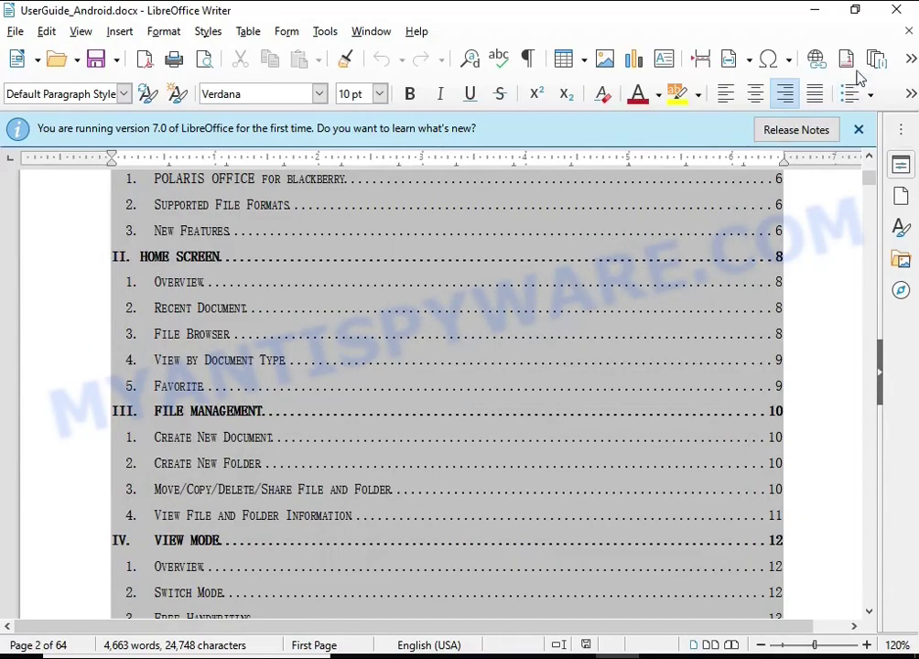
{"action": "left_click", "coordinate": [897, 9]}
- Open the Microsoft Word 2016 PDF and scroll through it to verify it
{"action": "left_click", "coordinate": [383, 285]}
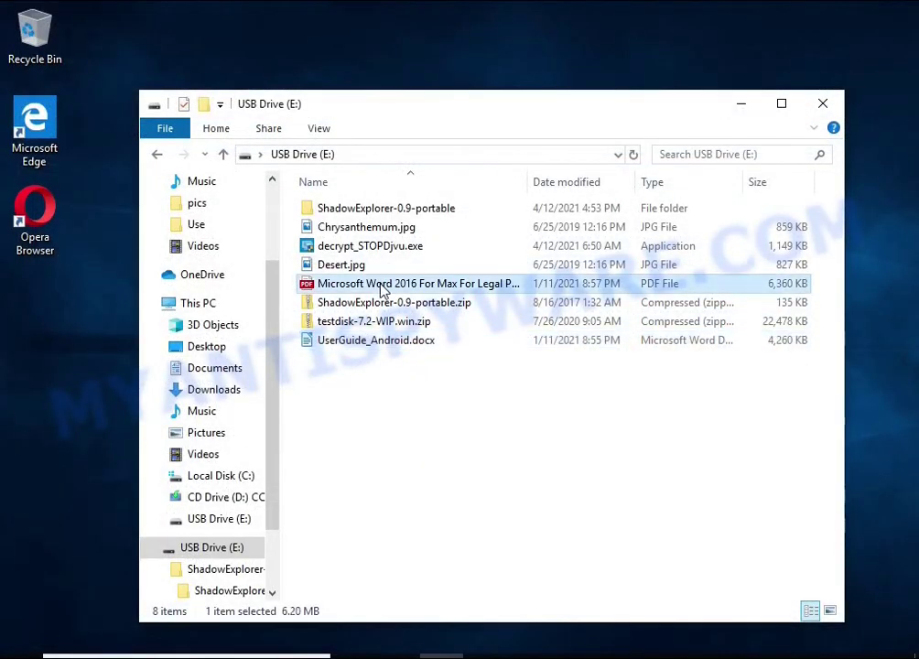
{"action": "double_click", "coordinate": [382, 286]}
{"action": "scroll", "coordinate": [468, 296], "scroll_direction": "down", "scroll_amount": 5}
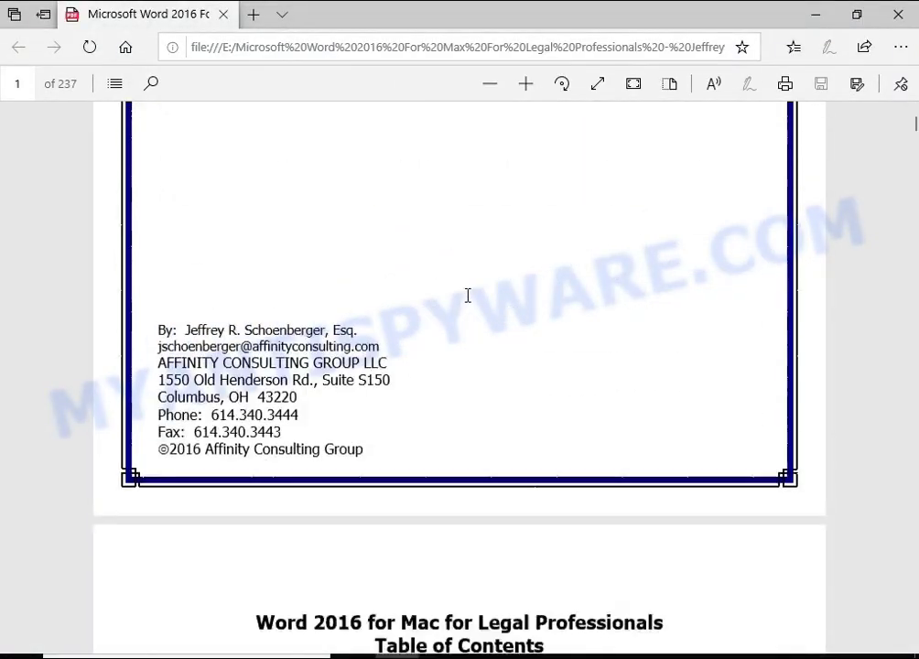
{"action": "scroll", "coordinate": [468, 295], "scroll_direction": "down", "scroll_amount": 5}
{"action": "scroll", "coordinate": [468, 295], "scroll_direction": "down", "scroll_amount": 5}
{"action": "left_click", "coordinate": [898, 15]}
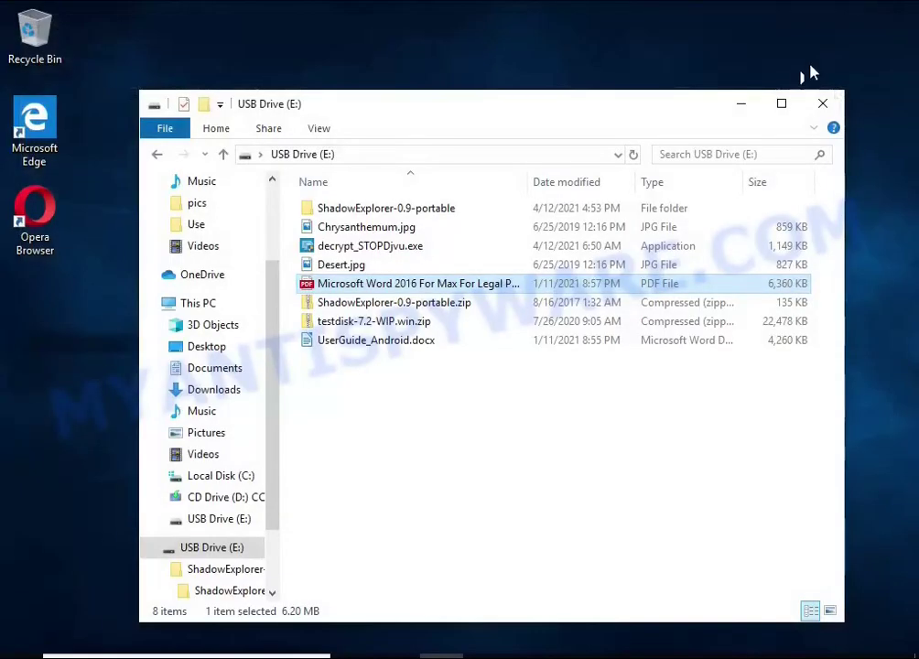
- View Desert.jpg and Chrysanthemum.jpg in Photos to confirm they display correctly
{"action": "double_click", "coordinate": [386, 265]}
{"action": "double_click", "coordinate": [389, 279]}
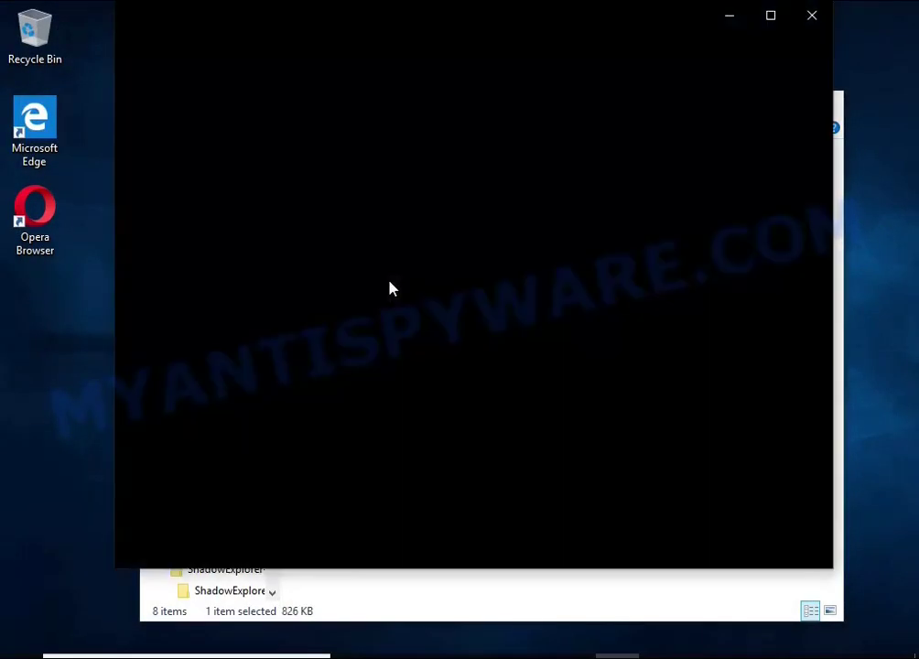
{"action": "left_click", "coordinate": [810, 18]}
{"action": "double_click", "coordinate": [403, 231]}
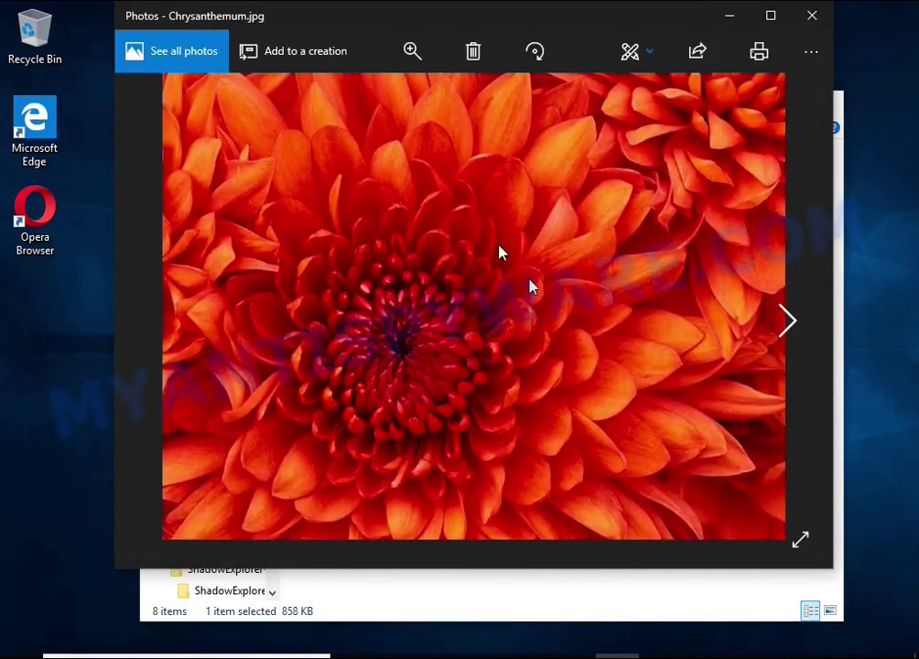
{"action": "left_click", "coordinate": [811, 15]}
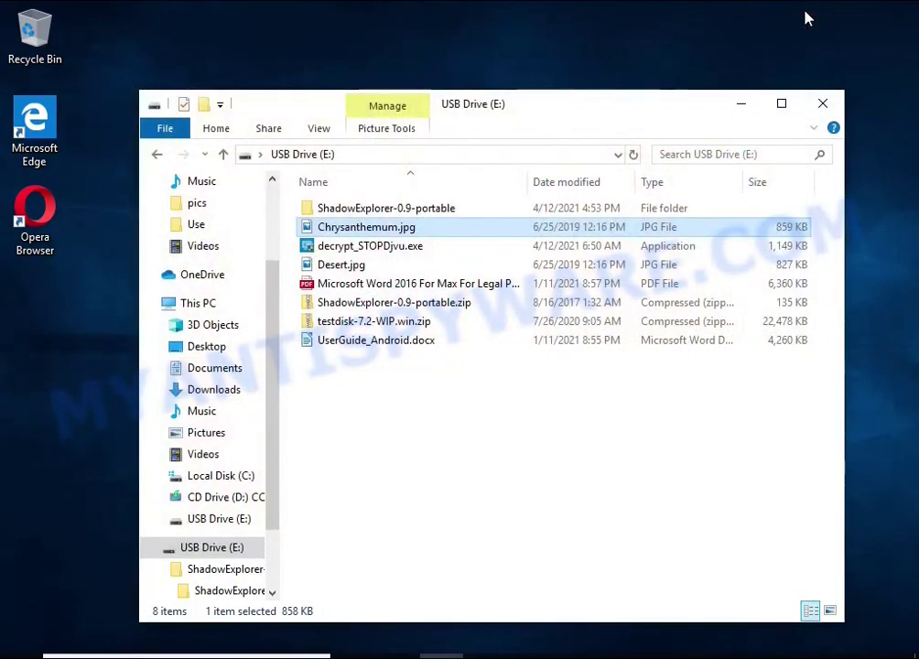
- Extract testdisk-7.2-WIP.win.zip onto the USB drive and open the extracted testdisk-7.2-WIP folder
{"action": "left_click", "coordinate": [823, 104]}
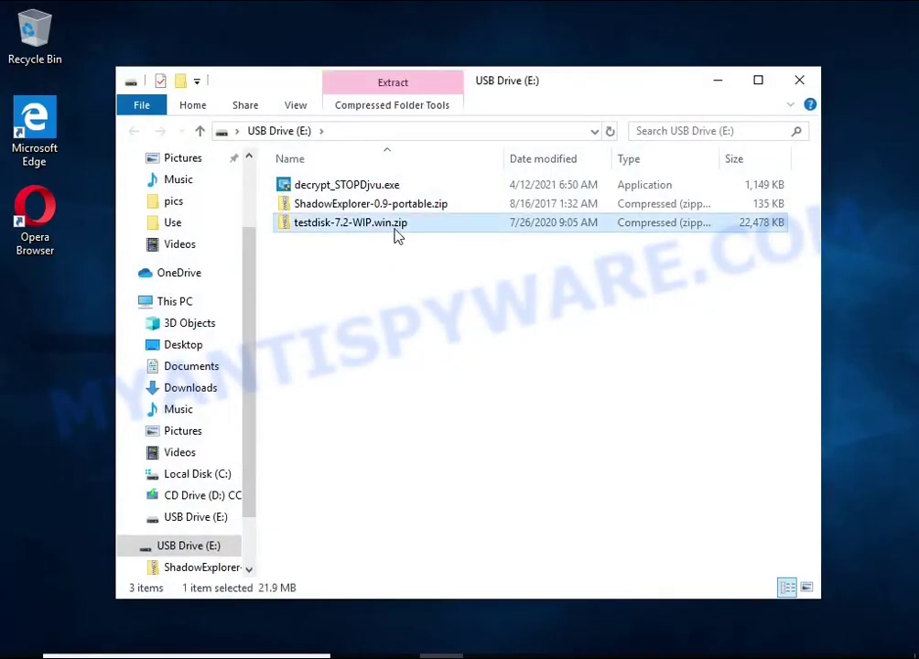
{"action": "right_click", "coordinate": [452, 230]}
{"action": "left_click", "coordinate": [595, 283]}
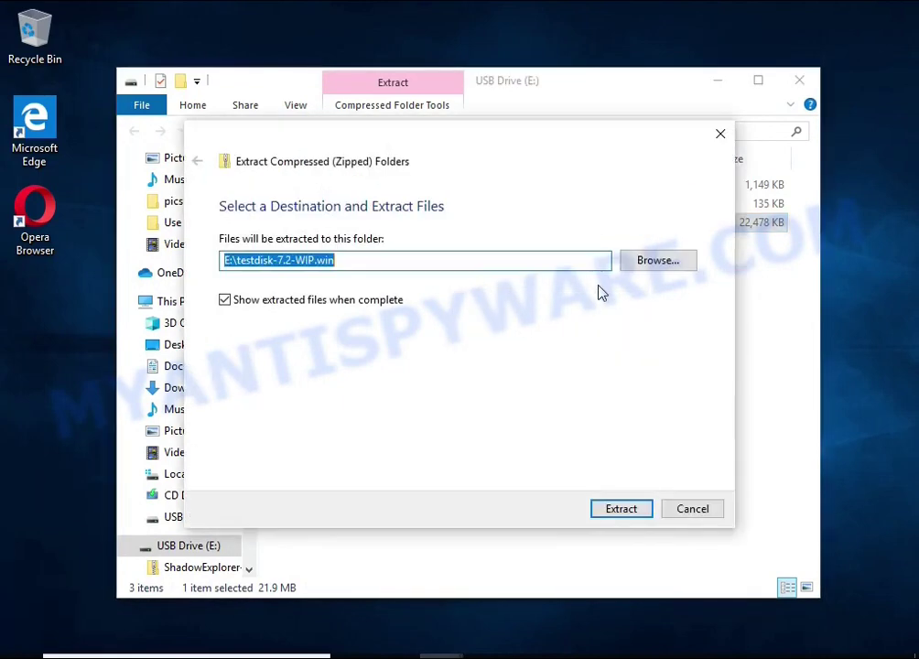
{"action": "left_click", "coordinate": [629, 510]}
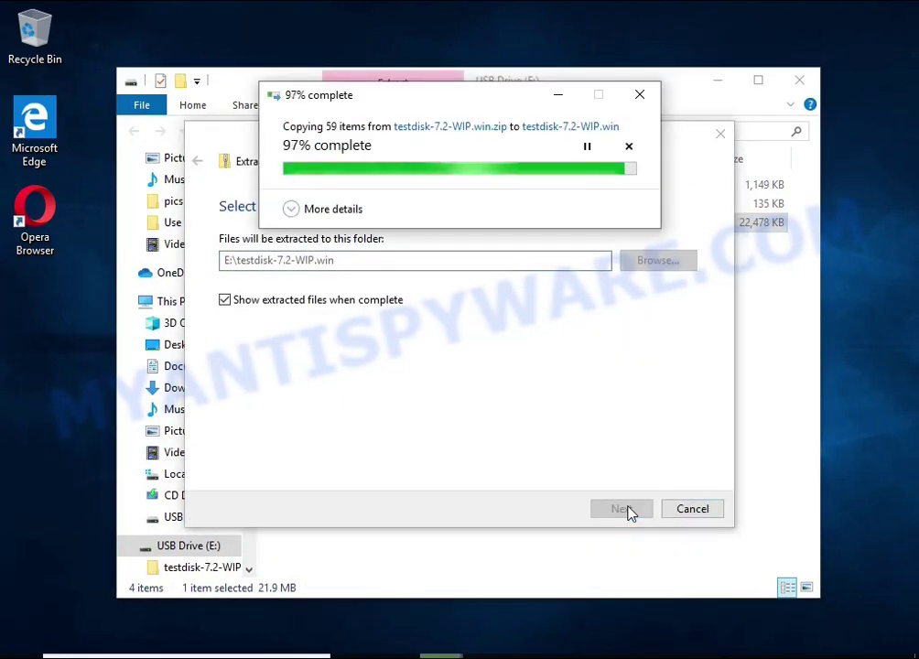
{"action": "left_click", "coordinate": [799, 80]}
{"action": "double_click", "coordinate": [424, 213]}
{"action": "scroll", "coordinate": [435, 266], "scroll_direction": "down", "scroll_amount": 7}
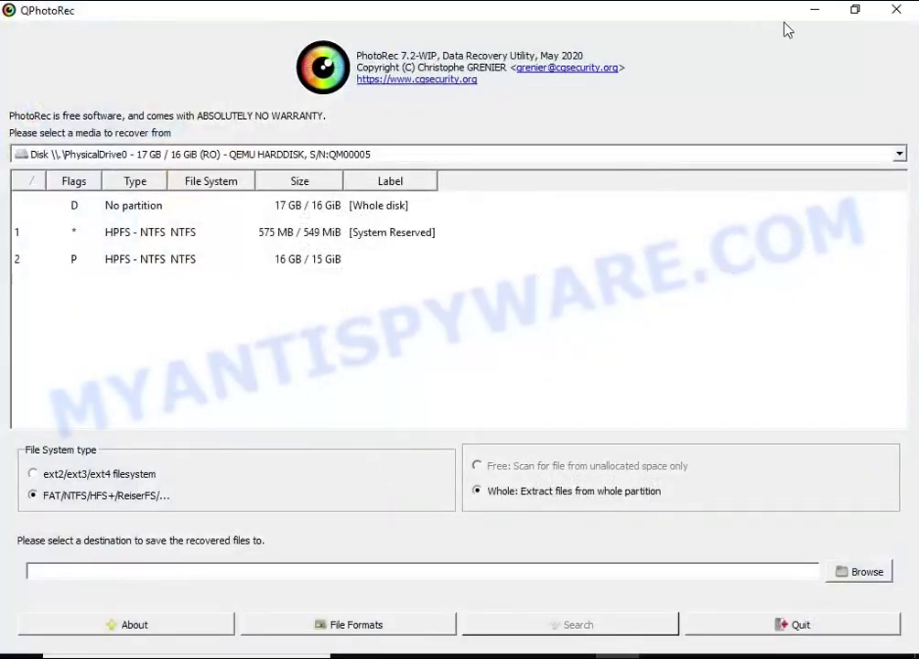
- Set QPhotoRec's source to PhysicalDrive0, partition 2
{"action": "left_click", "coordinate": [851, 13]}
{"action": "left_click", "coordinate": [815, 102]}
{"action": "left_click_drag", "start_coordinate": [450, 106], "coordinate": [493, 95]}
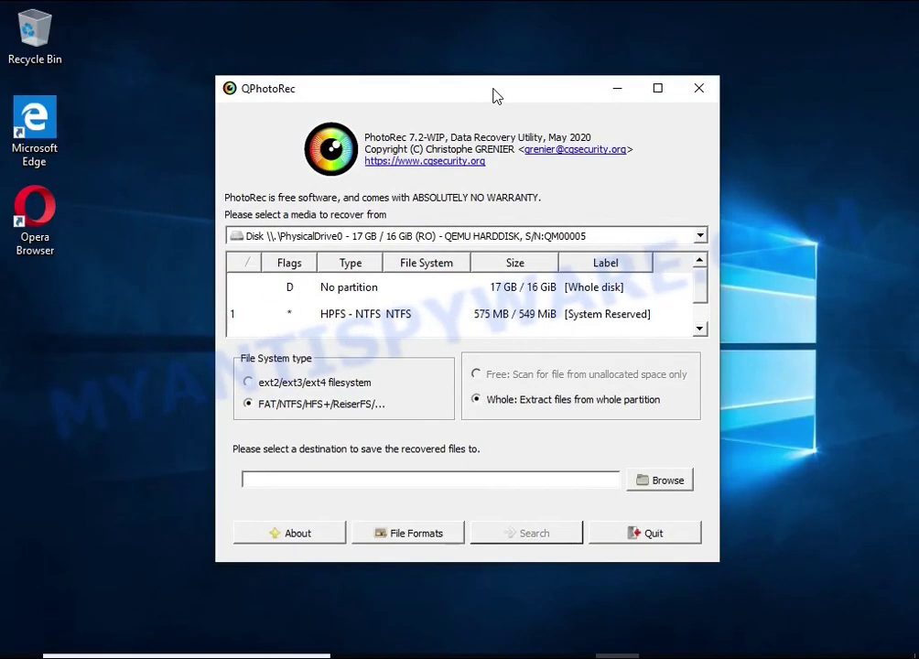
{"action": "left_click", "coordinate": [467, 235]}
{"action": "left_click", "coordinate": [384, 315]}
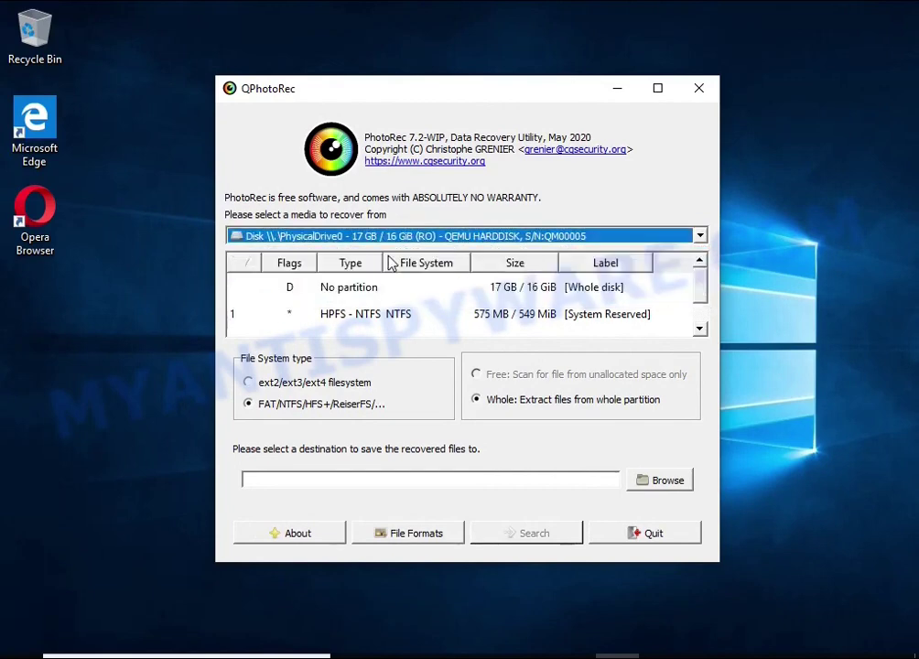
{"action": "scroll", "coordinate": [385, 316], "scroll_direction": "down", "scroll_amount": 1}
{"action": "left_click", "coordinate": [534, 330]}
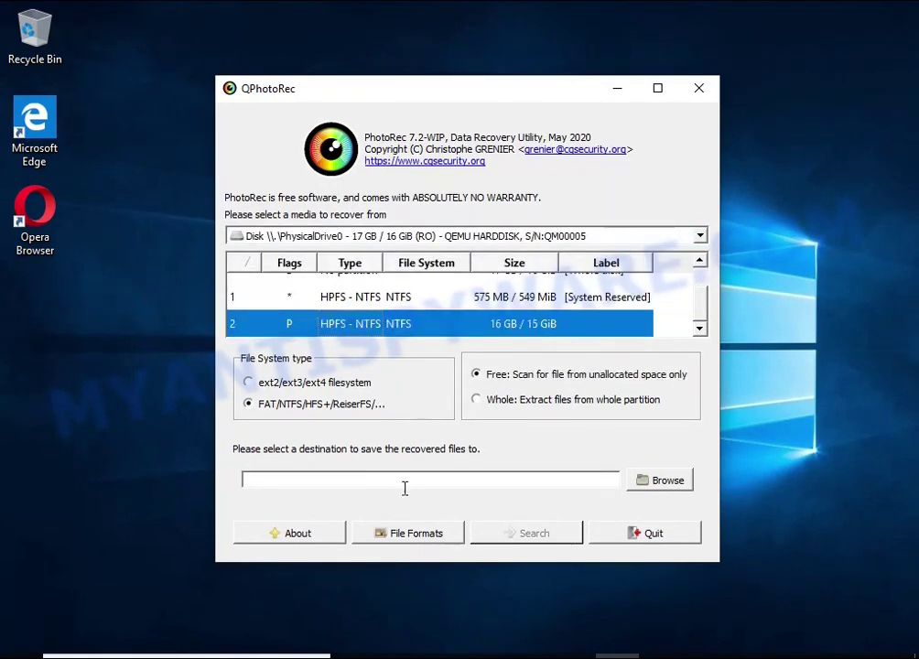
- Reset the file format list and tick the Microsoft Office Document format
{"action": "left_click", "coordinate": [394, 538]}
{"action": "left_click", "coordinate": [378, 417]}
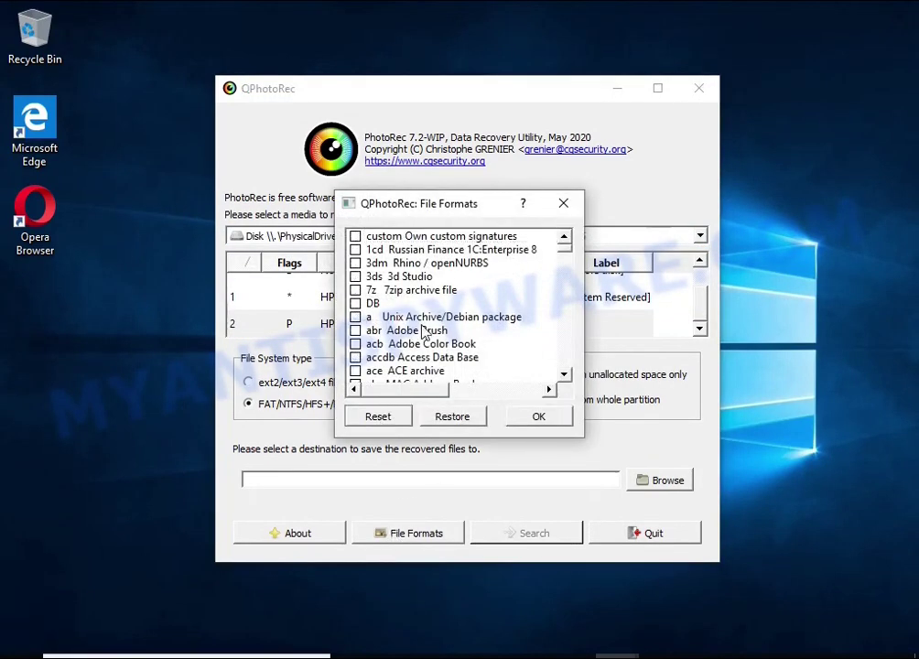
{"action": "scroll", "coordinate": [416, 320], "scroll_direction": "down", "scroll_amount": 5}
{"action": "scroll", "coordinate": [417, 320], "scroll_direction": "down", "scroll_amount": 5}
{"action": "scroll", "coordinate": [417, 321], "scroll_direction": "down", "scroll_amount": 5}
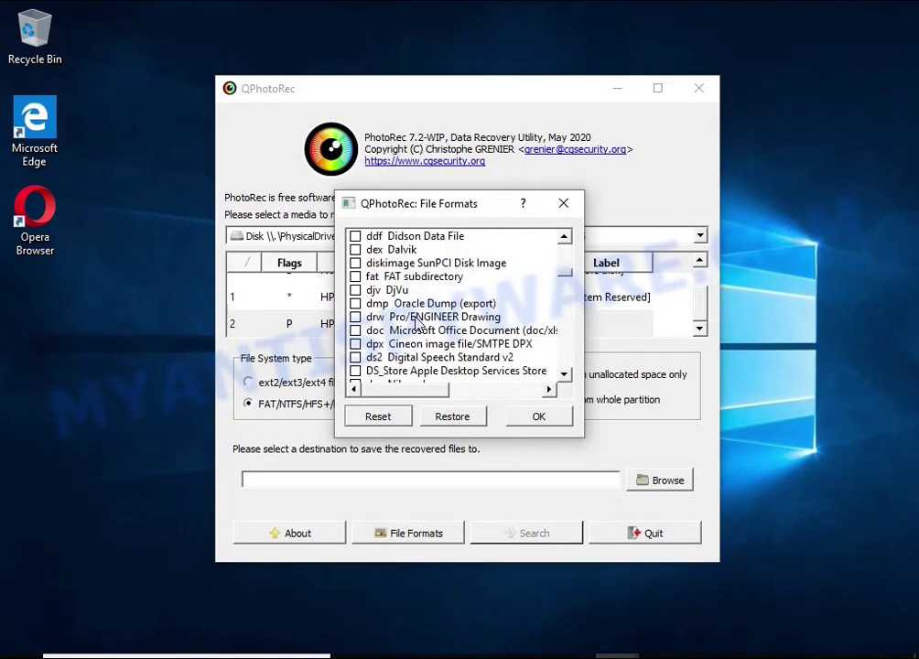
{"action": "scroll", "coordinate": [417, 322], "scroll_direction": "down", "scroll_amount": 1}
{"action": "left_click", "coordinate": [418, 291]}
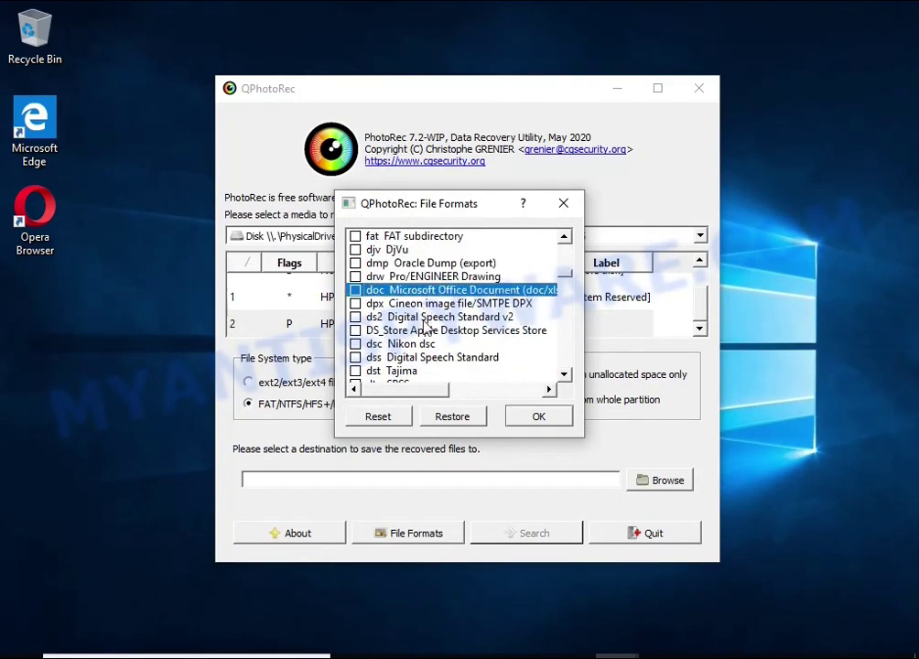
- Tick zip archives further down the format list and confirm the file formats
{"action": "mouse_move", "coordinate": [424, 396]}
{"action": "left_mouse_down"}
{"action": "mouse_move", "coordinate": [529, 390]}
{"action": "mouse_move", "coordinate": [355, 389]}
{"action": "left_mouse_up"}
{"action": "scroll", "coordinate": [435, 331], "scroll_direction": "down", "scroll_amount": 4}
{"action": "scroll", "coordinate": [435, 333], "scroll_direction": "down", "scroll_amount": 3}
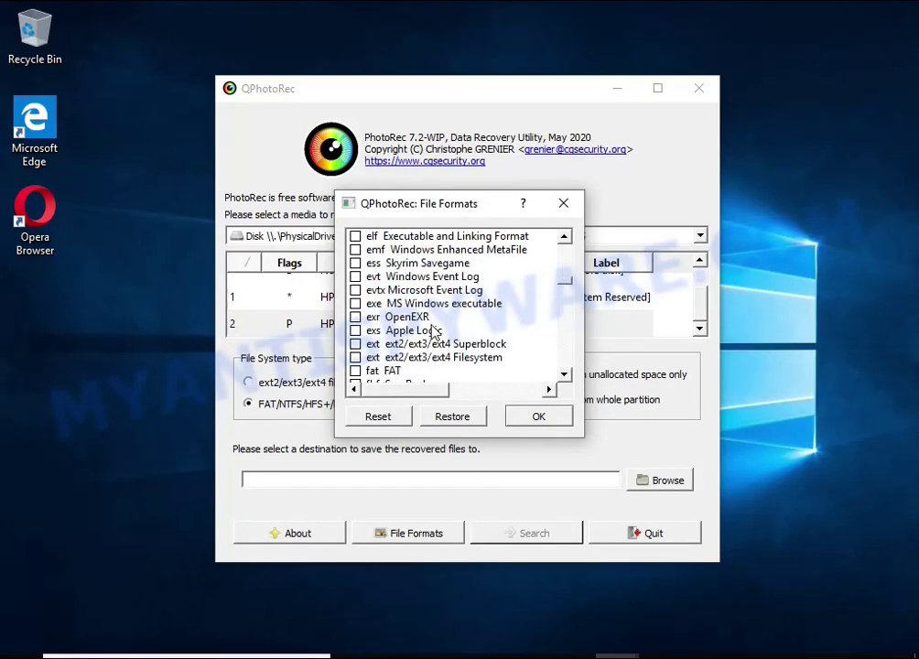
{"action": "scroll", "coordinate": [434, 331], "scroll_direction": "down", "scroll_amount": 5}
{"action": "scroll", "coordinate": [435, 330], "scroll_direction": "down", "scroll_amount": 4}
{"action": "scroll", "coordinate": [436, 328], "scroll_direction": "down", "scroll_amount": 5}
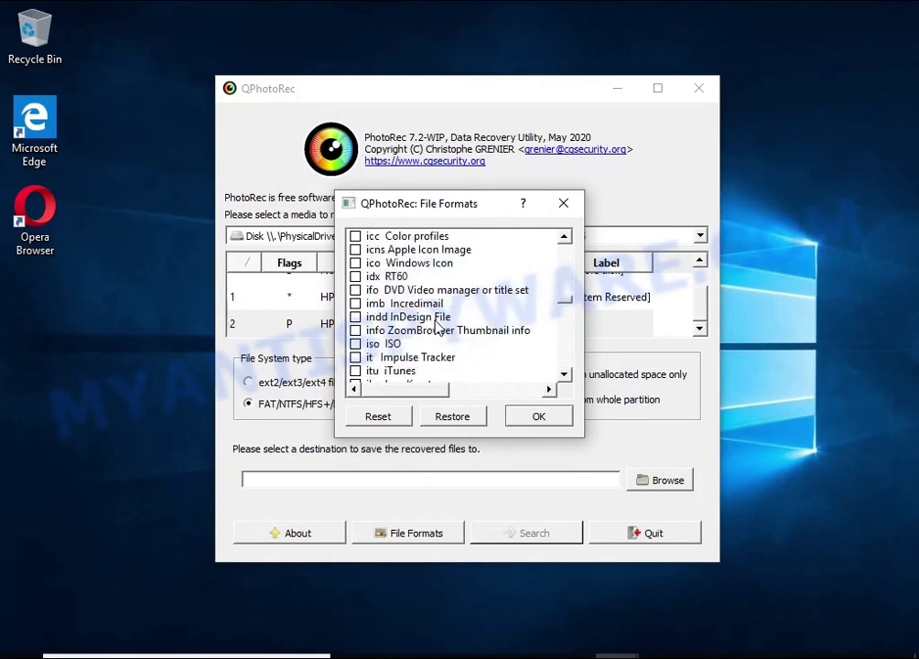
{"action": "scroll", "coordinate": [437, 325], "scroll_direction": "down", "scroll_amount": 1}
{"action": "scroll", "coordinate": [437, 327], "scroll_direction": "down", "scroll_amount": 1}
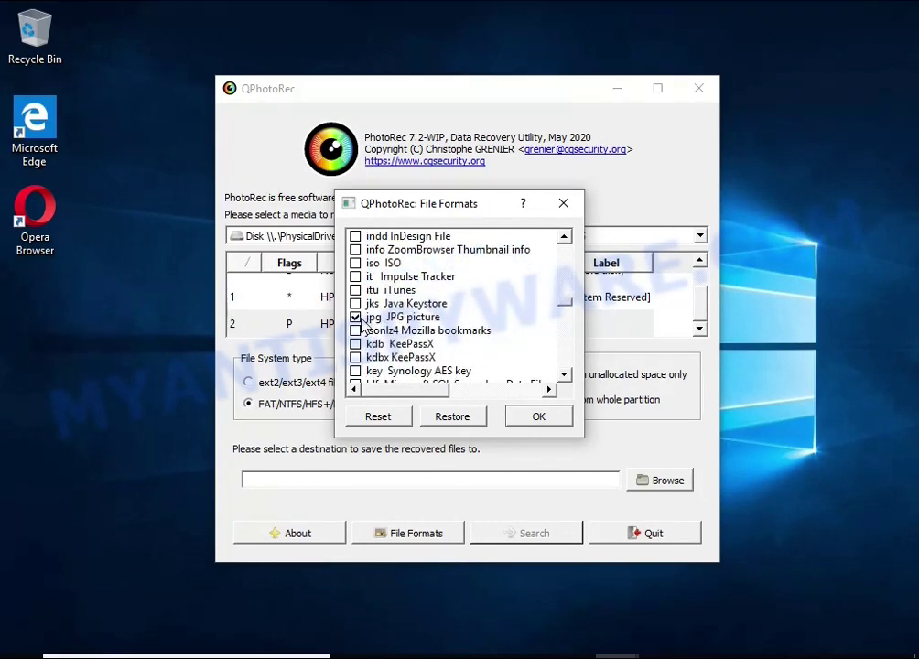
{"action": "scroll", "coordinate": [453, 325], "scroll_direction": "down", "scroll_amount": 4}
{"action": "scroll", "coordinate": [459, 325], "scroll_direction": "down", "scroll_amount": 4}
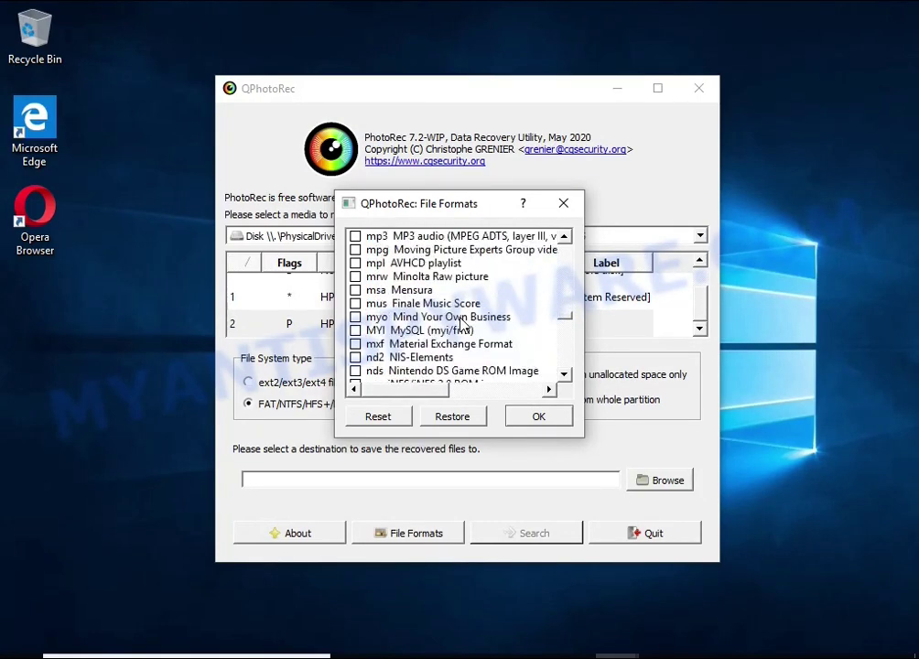
{"action": "scroll", "coordinate": [461, 325], "scroll_direction": "down", "scroll_amount": 4}
{"action": "scroll", "coordinate": [462, 325], "scroll_direction": "down", "scroll_amount": 3}
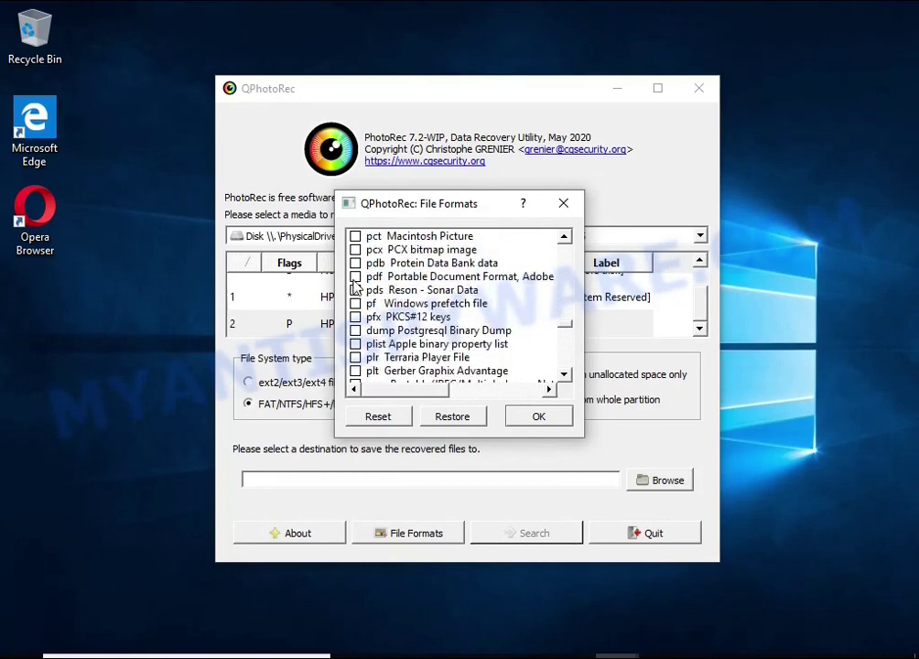
{"action": "scroll", "coordinate": [397, 286], "scroll_direction": "down", "scroll_amount": 4}
{"action": "scroll", "coordinate": [404, 293], "scroll_direction": "down", "scroll_amount": 4}
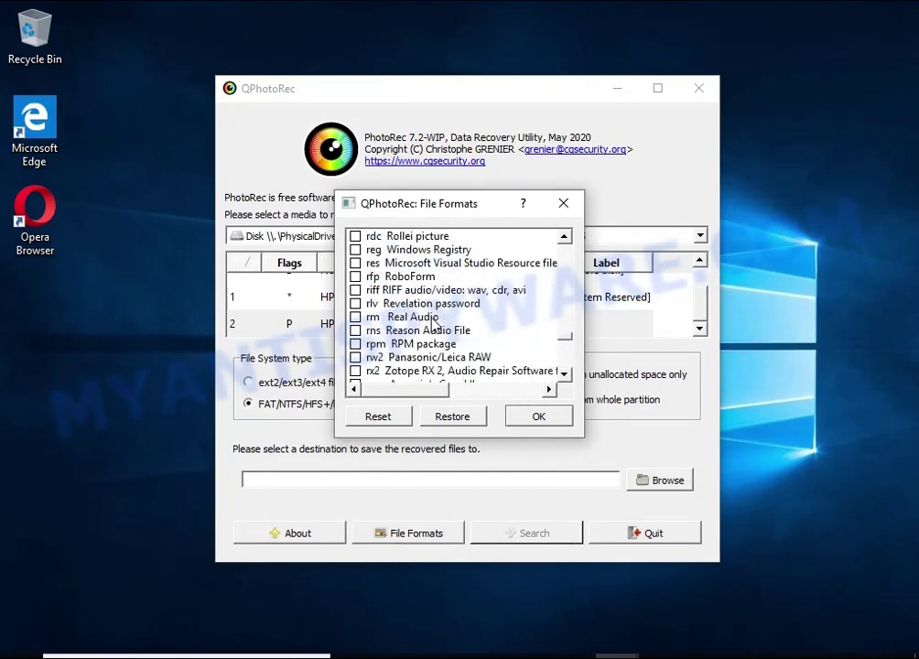
{"action": "scroll", "coordinate": [412, 301], "scroll_direction": "down", "scroll_amount": 4}
{"action": "scroll", "coordinate": [419, 309], "scroll_direction": "down", "scroll_amount": 4}
{"action": "scroll", "coordinate": [426, 320], "scroll_direction": "down", "scroll_amount": 5}
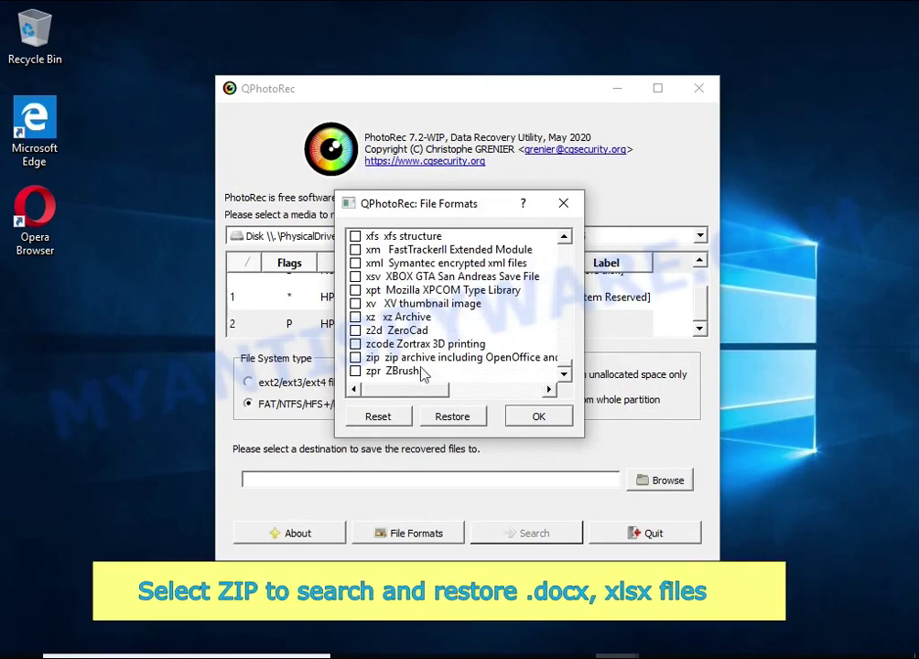
{"action": "scroll", "coordinate": [435, 362], "scroll_direction": "right", "scroll_amount": 3}
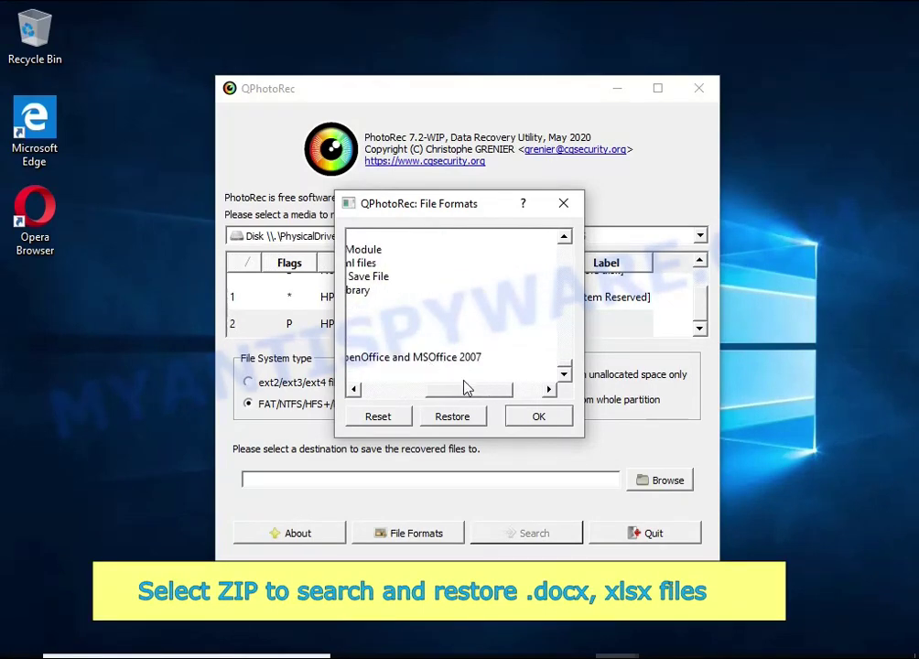
{"action": "left_click_drag", "start_coordinate": [467, 389], "coordinate": [373, 400]}
{"action": "left_click", "coordinate": [356, 358]}
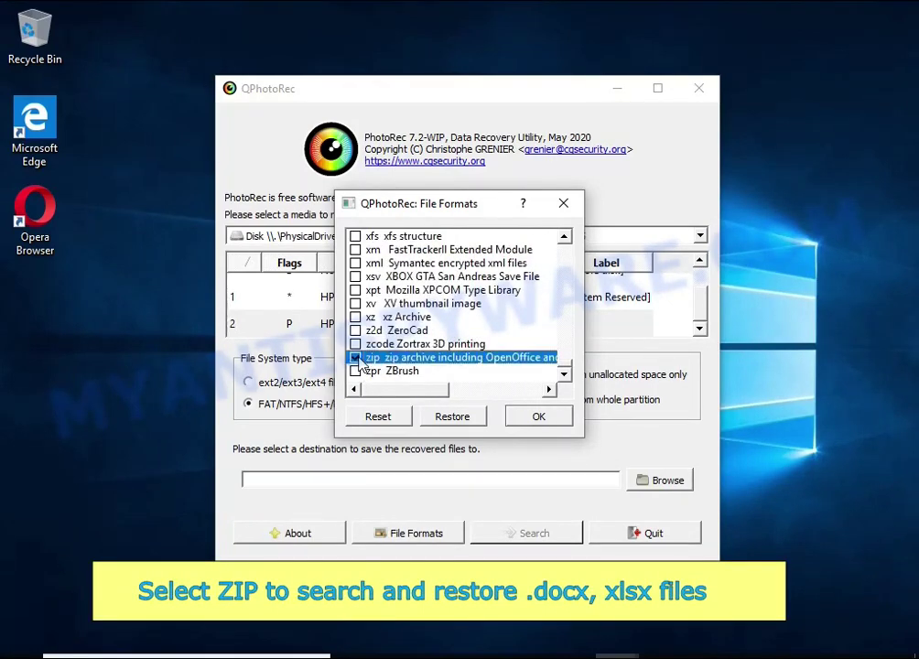
{"action": "left_click", "coordinate": [538, 417]}
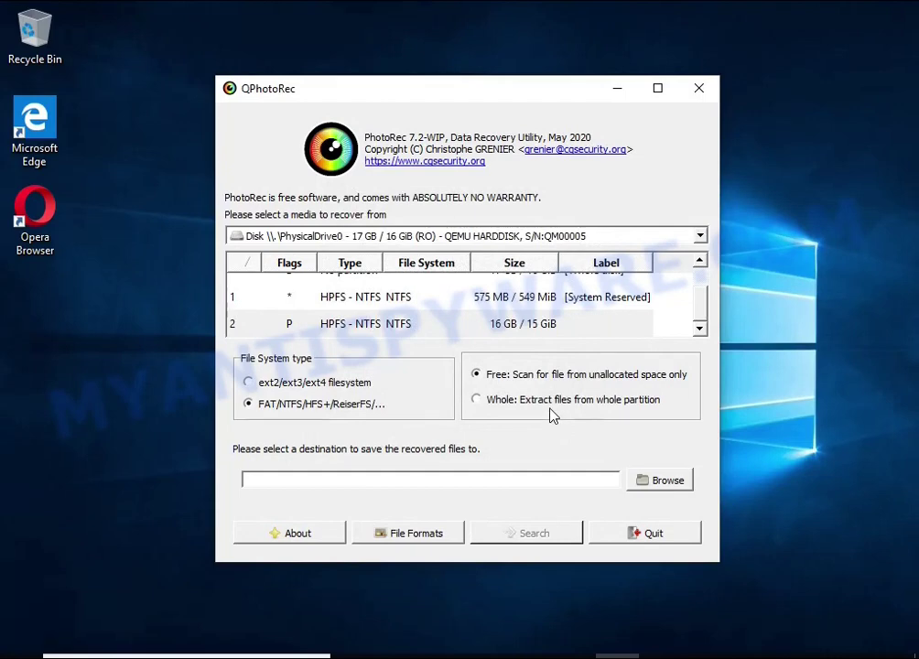
- Set USB Drive (E:) as the destination, run the search to 58 files, then quit QPhotoRec
{"action": "left_click", "coordinate": [650, 485]}
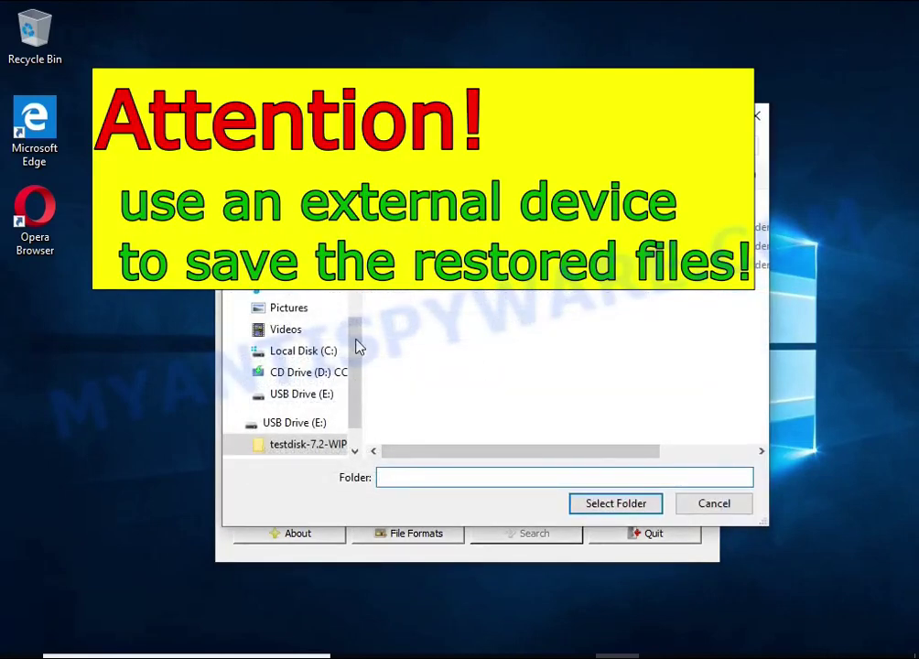
{"action": "left_click", "coordinate": [296, 424]}
{"action": "left_click", "coordinate": [589, 507]}
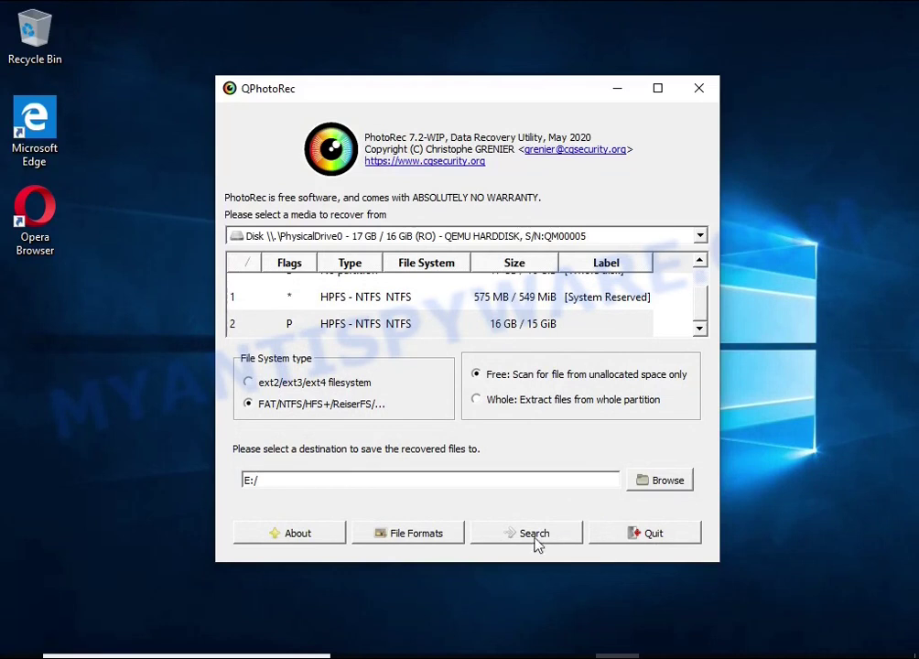
{"action": "left_click", "coordinate": [536, 533]}
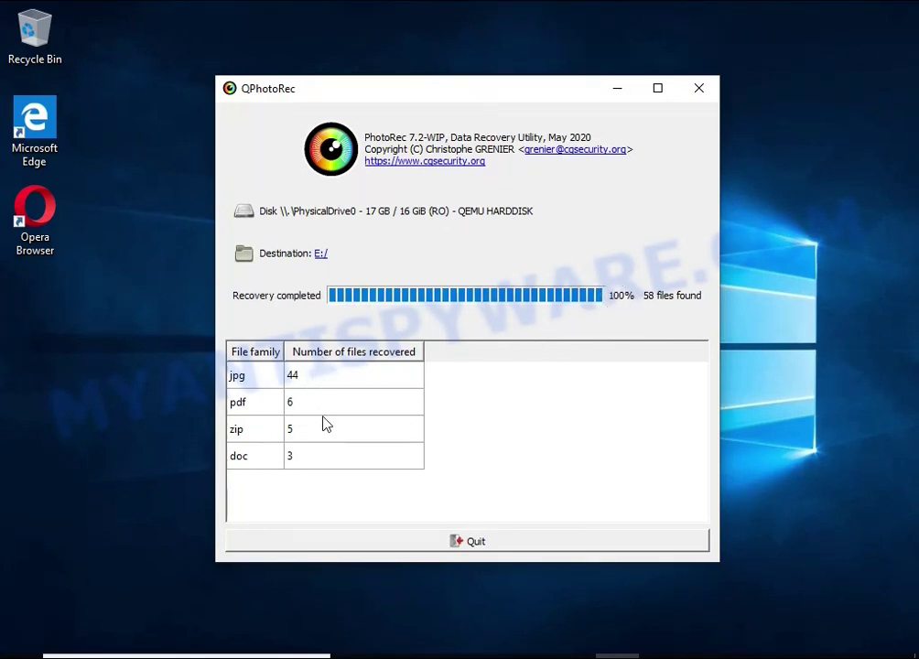
{"action": "left_click", "coordinate": [495, 550]}
- Open recup_dir.1 on USB Drive (E:) and sort the recovered files by size
{"action": "left_click", "coordinate": [438, 650]}
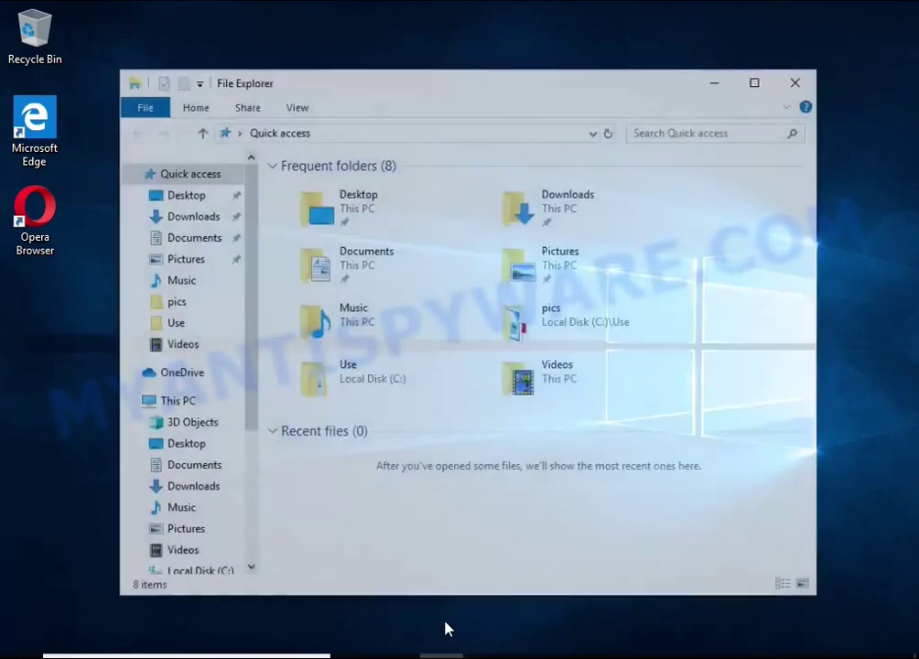
{"action": "scroll", "coordinate": [181, 494], "scroll_direction": "down", "scroll_amount": 2}
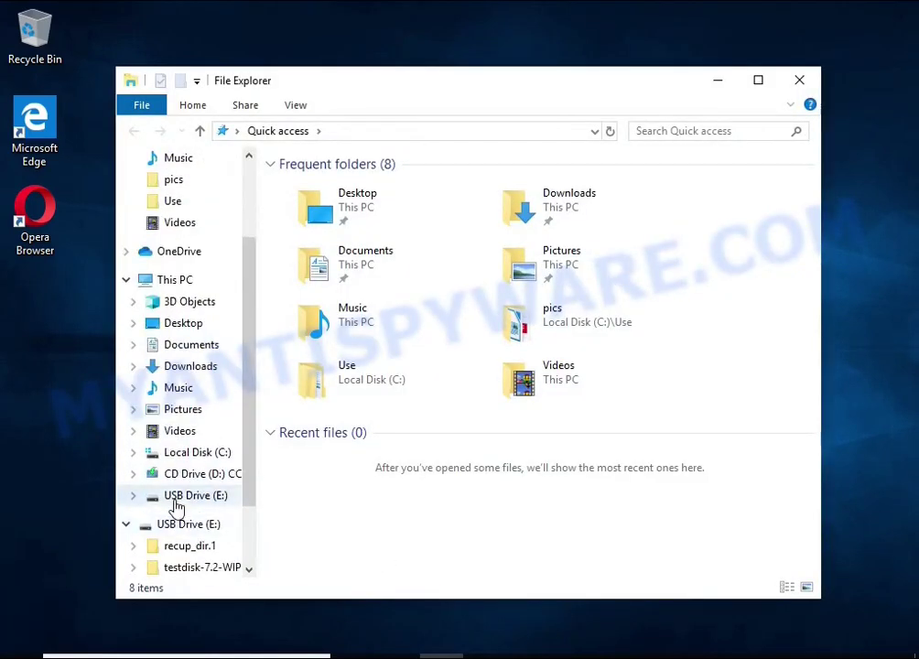
{"action": "left_click", "coordinate": [195, 495]}
{"action": "left_click", "coordinate": [332, 191]}
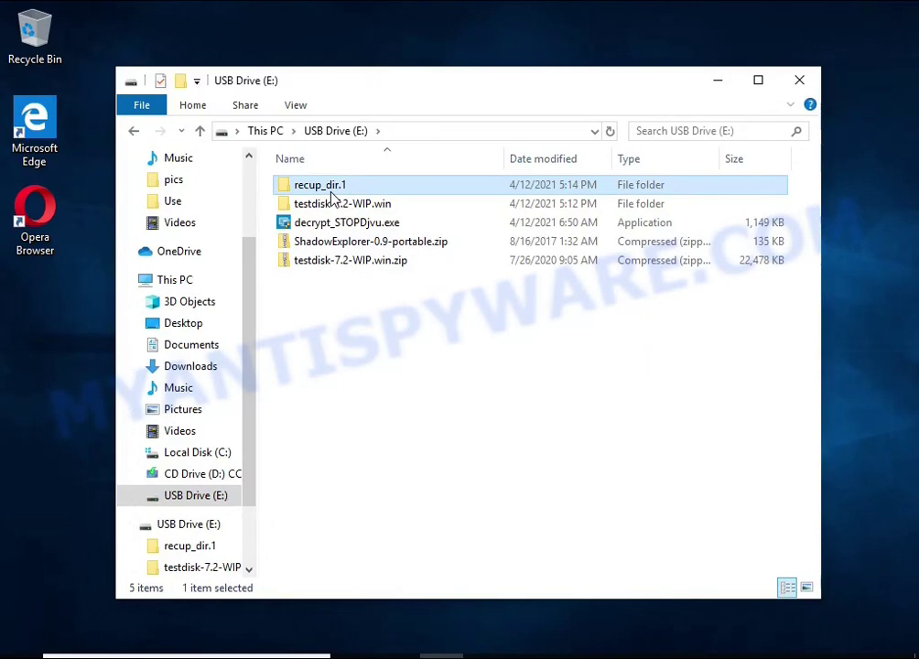
{"action": "double_click", "coordinate": [332, 194]}
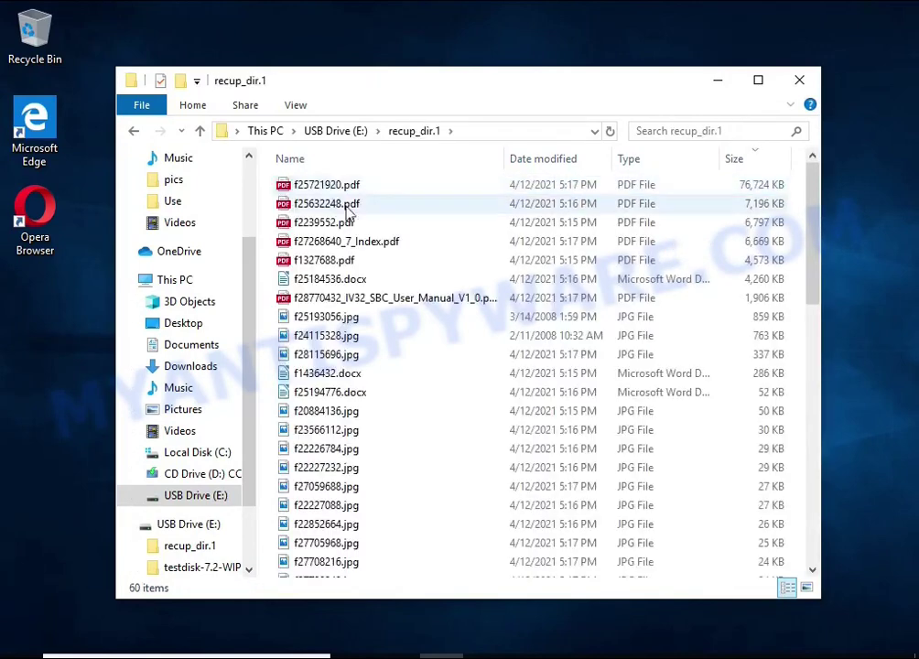
{"action": "left_click", "coordinate": [749, 163]}
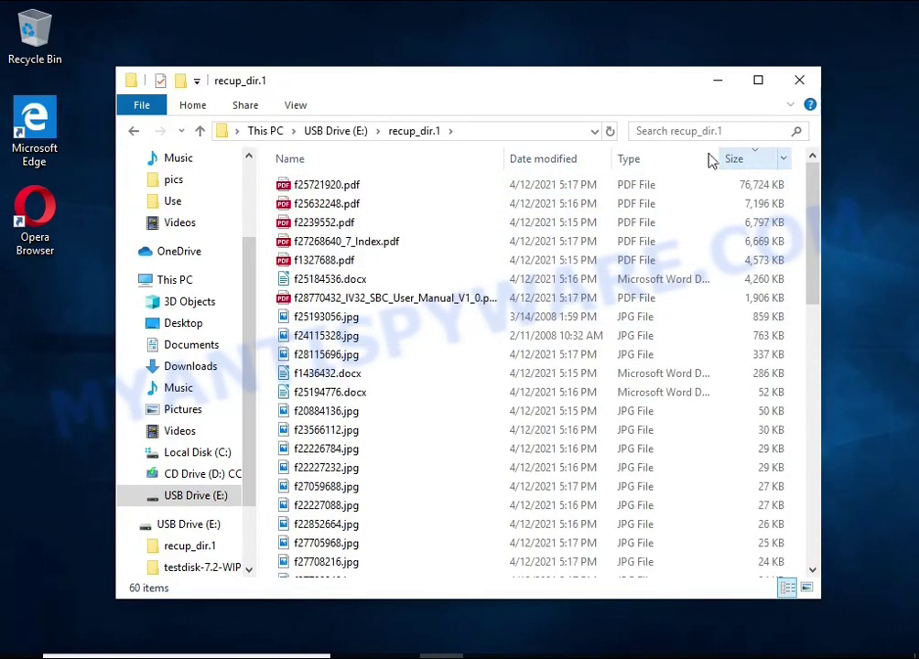
- Open the recovered IV32 motherboard user manual PDF and scroll through it to verify it
{"action": "double_click", "coordinate": [486, 298]}
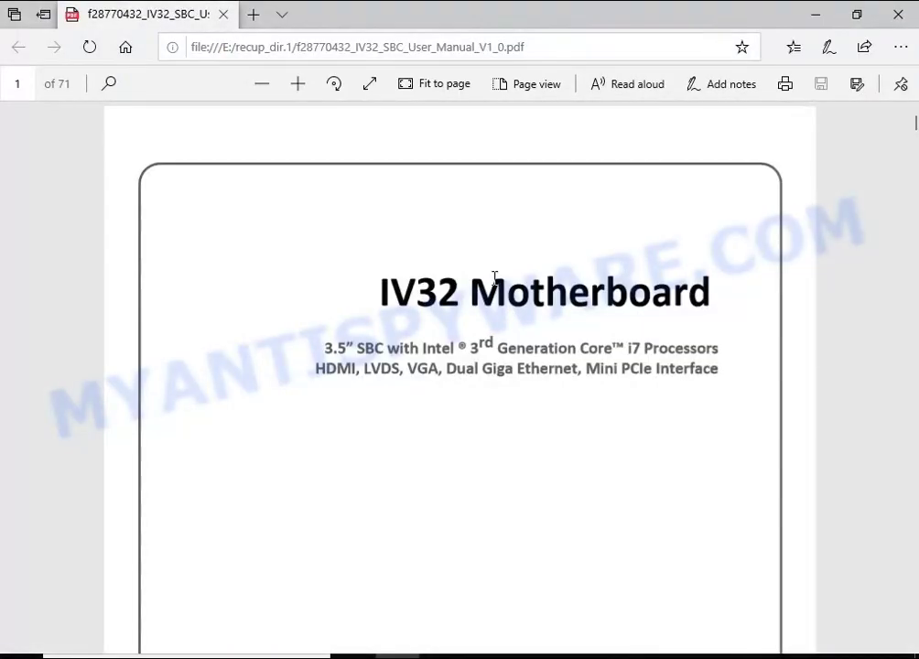
{"action": "scroll", "coordinate": [495, 280], "scroll_direction": "down", "scroll_amount": 5}
{"action": "scroll", "coordinate": [506, 302], "scroll_direction": "down", "scroll_amount": 5}
{"action": "scroll", "coordinate": [513, 298], "scroll_direction": "down", "scroll_amount": 5}
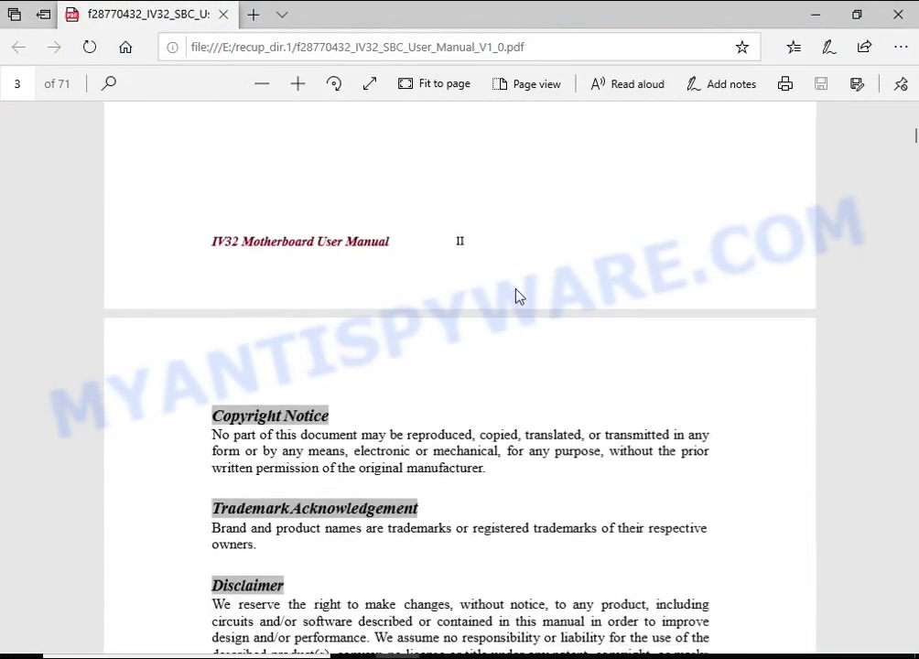
{"action": "left_click", "coordinate": [897, 15]}
- View the recovered photos f25193056.jpg and f24115328.jpg to confirm they display intact
{"action": "double_click", "coordinate": [407, 318]}
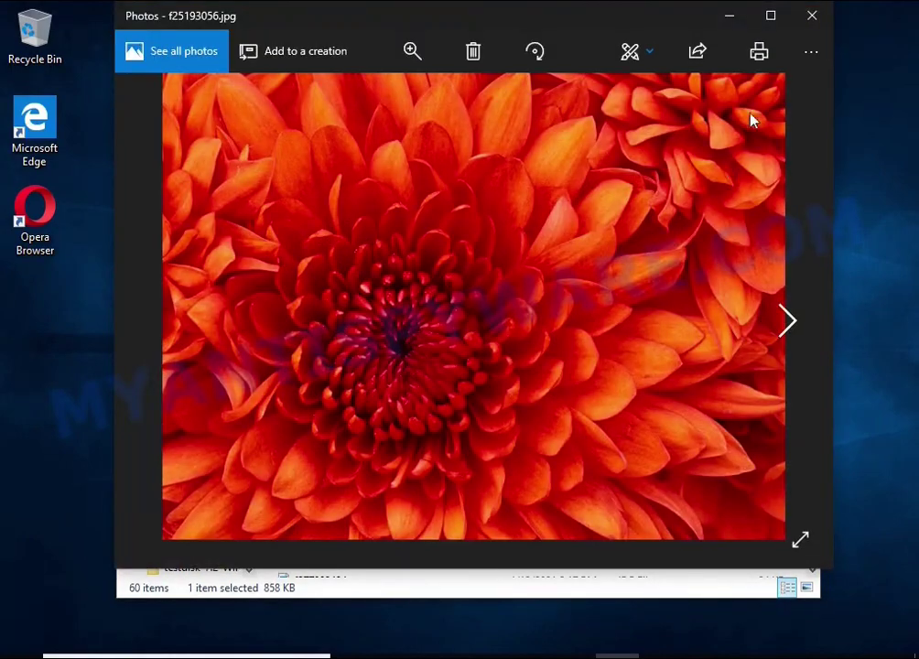
{"action": "left_click", "coordinate": [808, 20]}
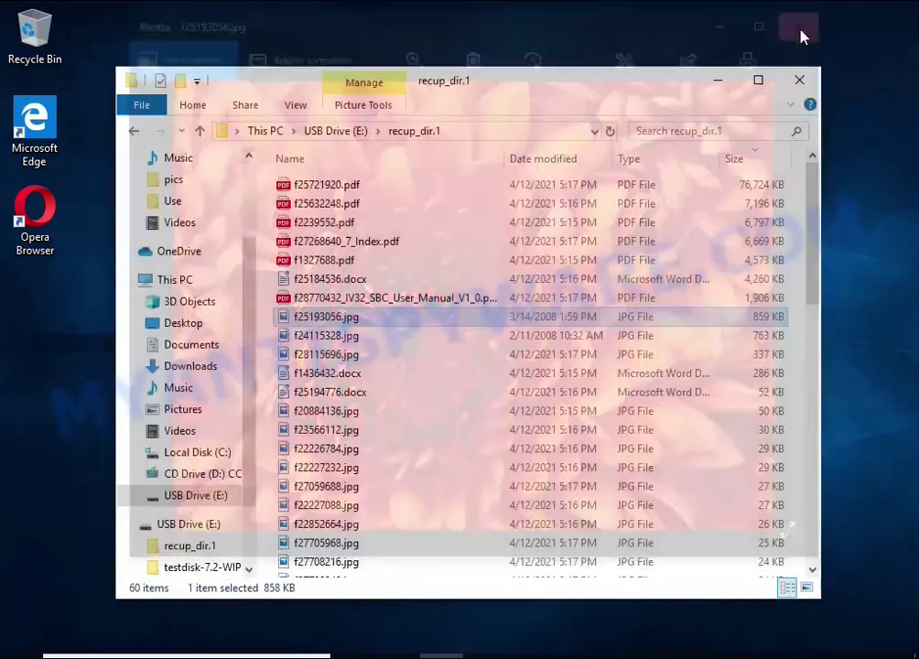
{"action": "double_click", "coordinate": [374, 348]}
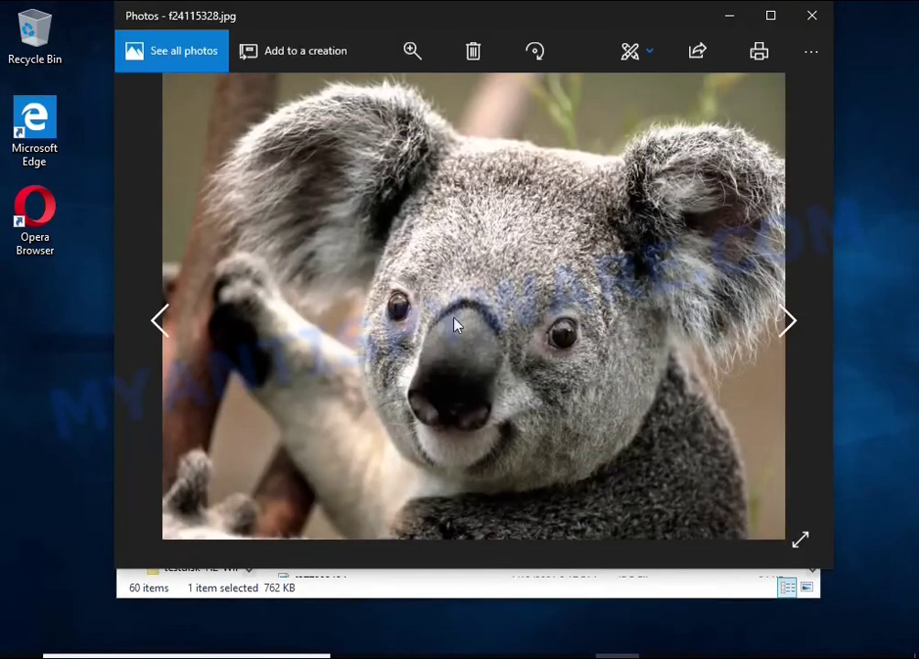
{"action": "left_click", "coordinate": [806, 18]}
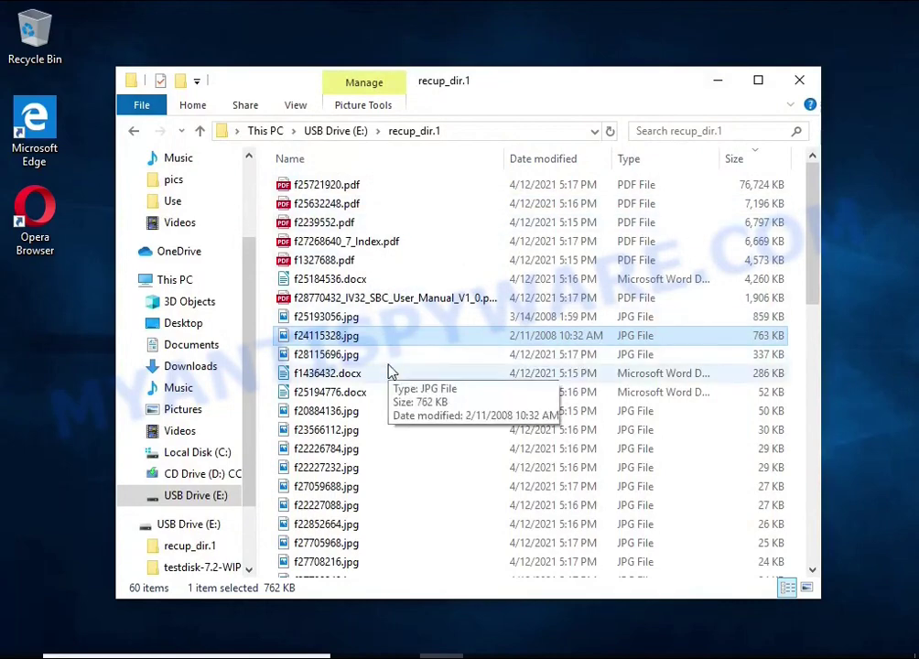
- Check that the recovered f1436432.docx opens and reads correctly in Writer, then close it
{"action": "double_click", "coordinate": [388, 370]}
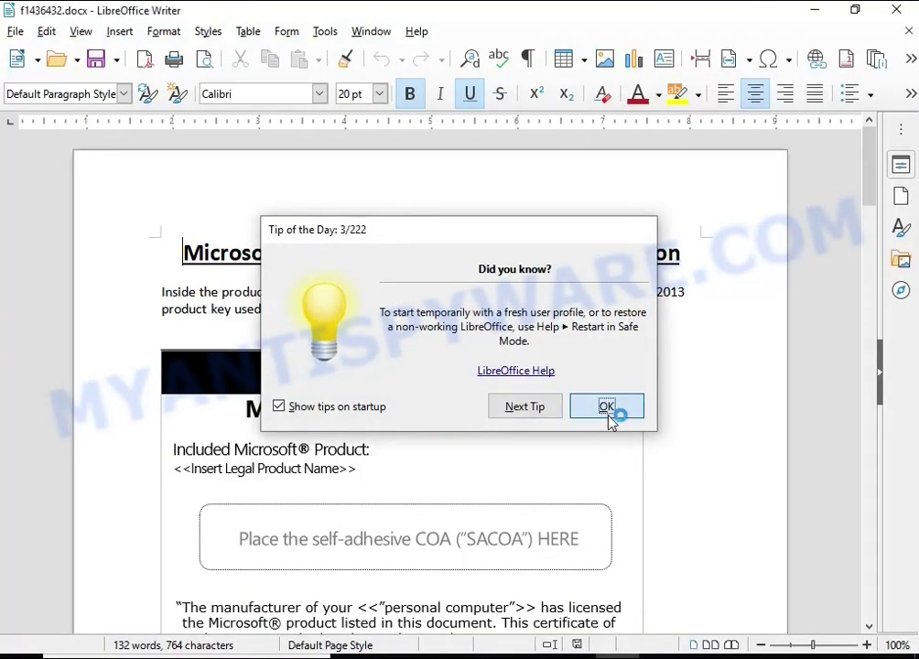
{"action": "left_click", "coordinate": [609, 410]}
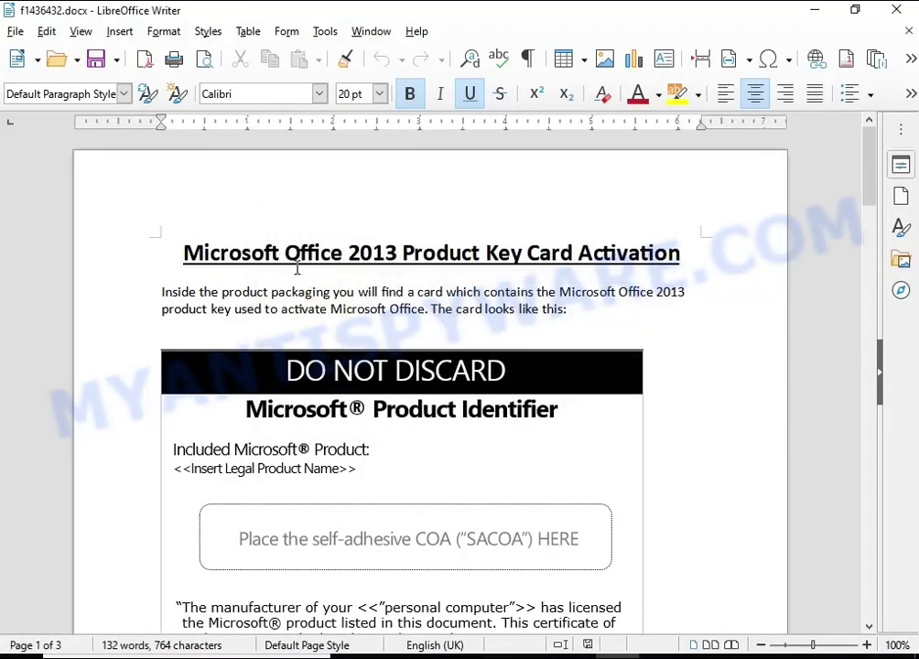
{"action": "scroll", "coordinate": [338, 318], "scroll_direction": "down", "scroll_amount": 5}
{"action": "scroll", "coordinate": [348, 320], "scroll_direction": "down", "scroll_amount": 3}
{"action": "scroll", "coordinate": [348, 321], "scroll_direction": "down", "scroll_amount": 3}
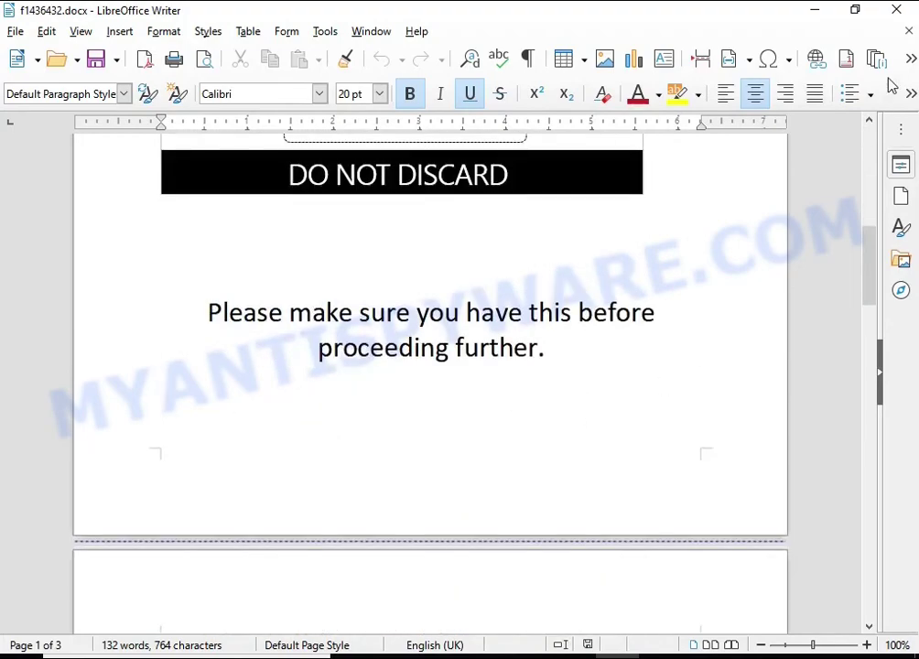
{"action": "left_click", "coordinate": [899, 11]}
{"action": "scroll", "coordinate": [560, 318], "scroll_direction": "down", "scroll_amount": 4}
{"action": "scroll", "coordinate": [560, 318], "scroll_direction": "up", "scroll_amount": 6}
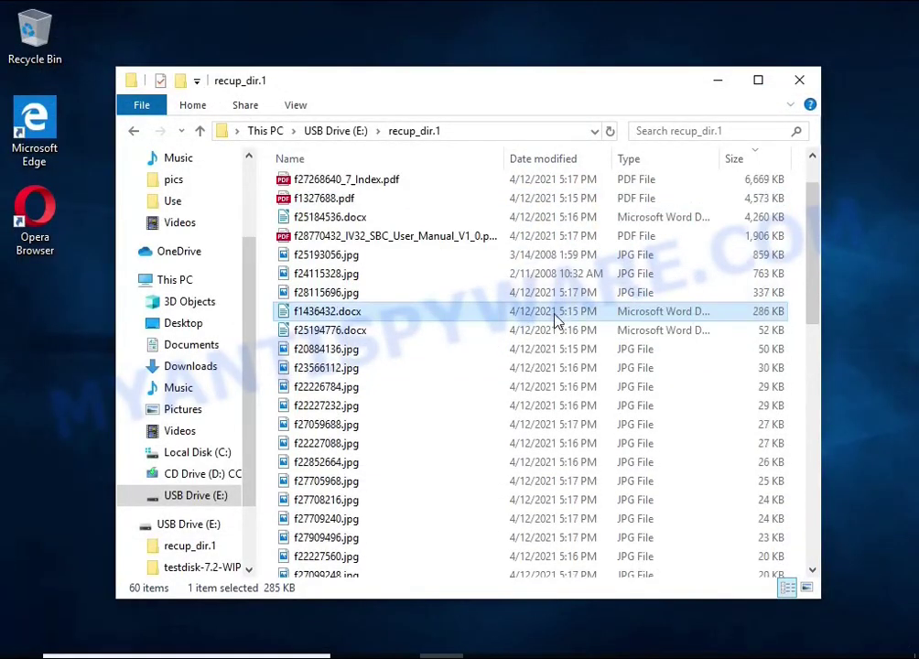